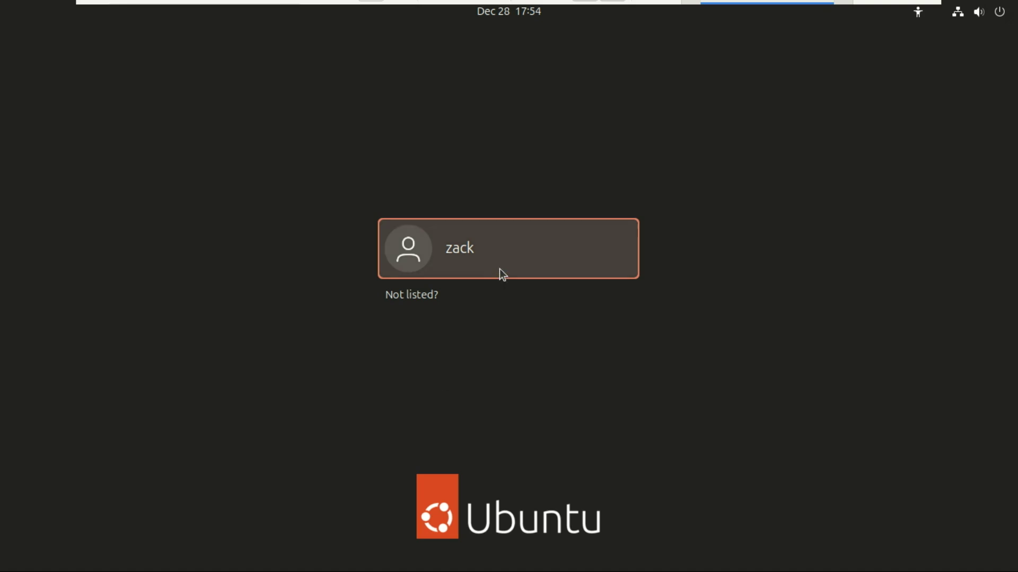
Log in to the Ubuntu 24.04 user account with its password.
left_click(500, 269)
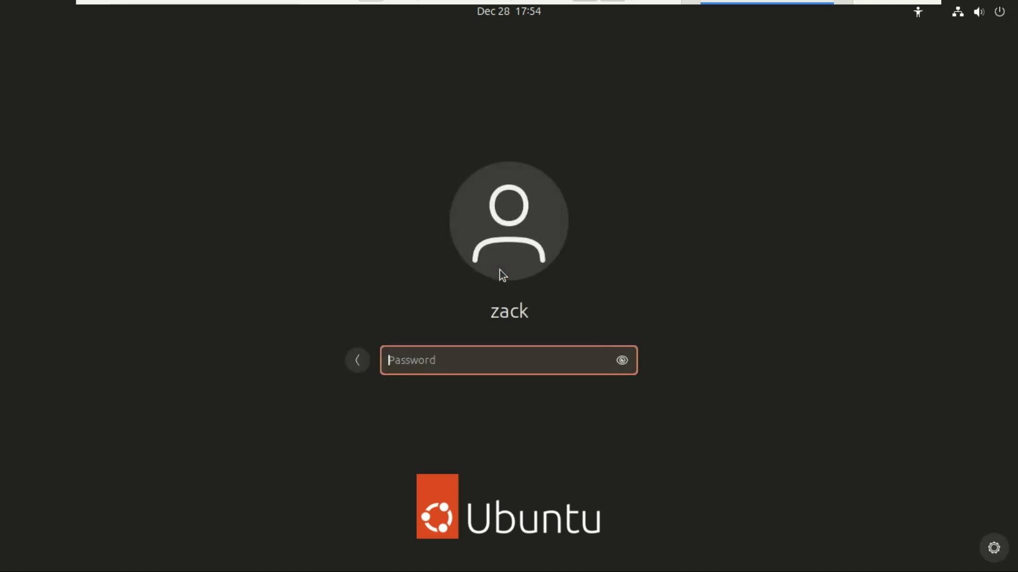
type("********")
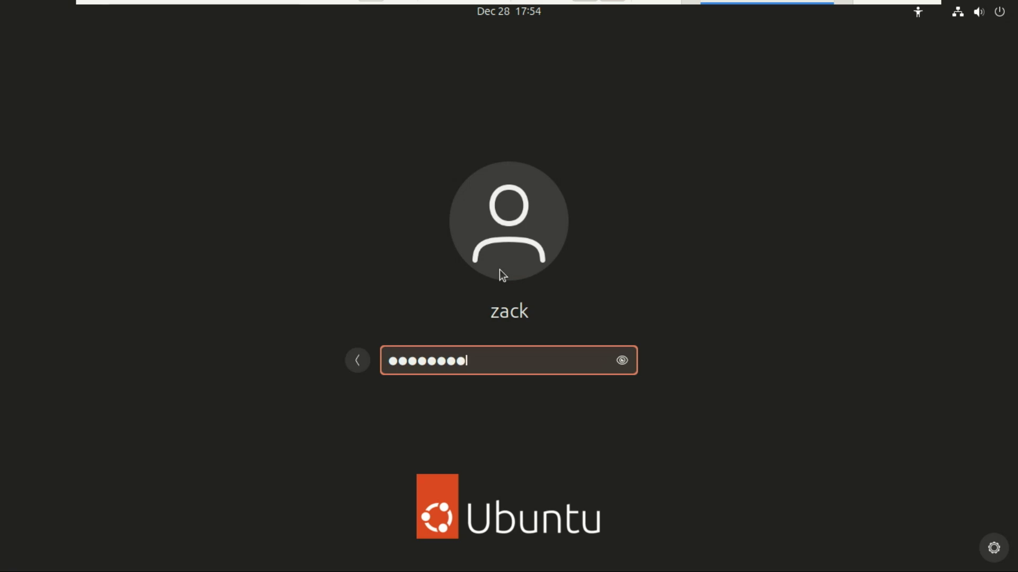
type("*")
key("Return")
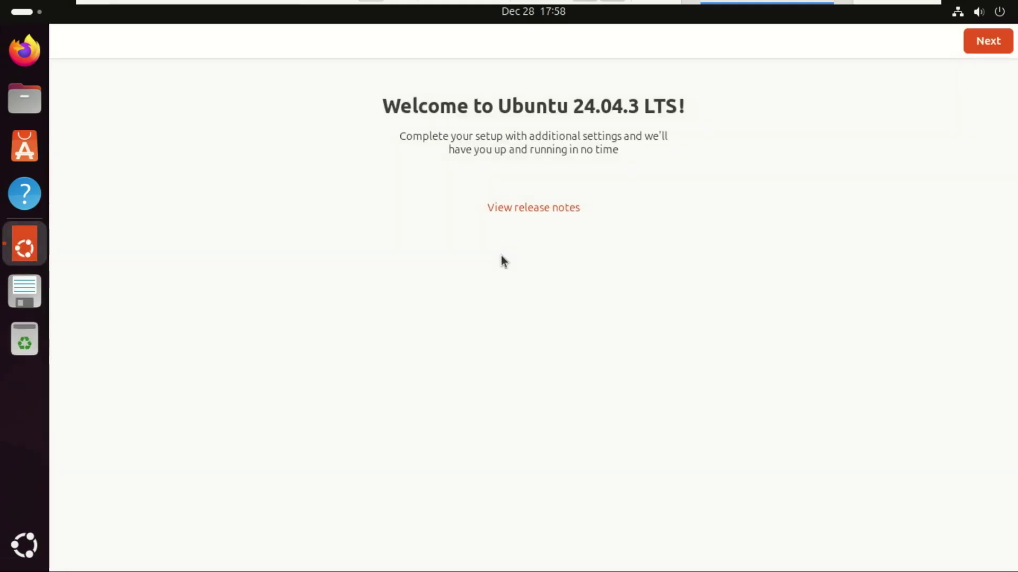
Advance the welcome setup past Help improve Ubuntu to the Ready to go page.
left_click(976, 44)
left_click(977, 43)
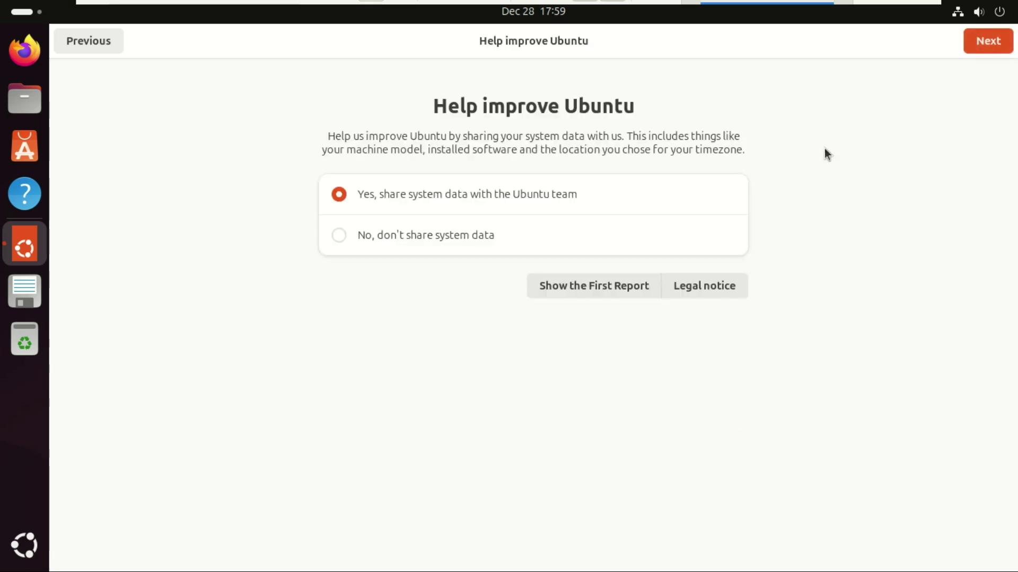
left_click(980, 41)
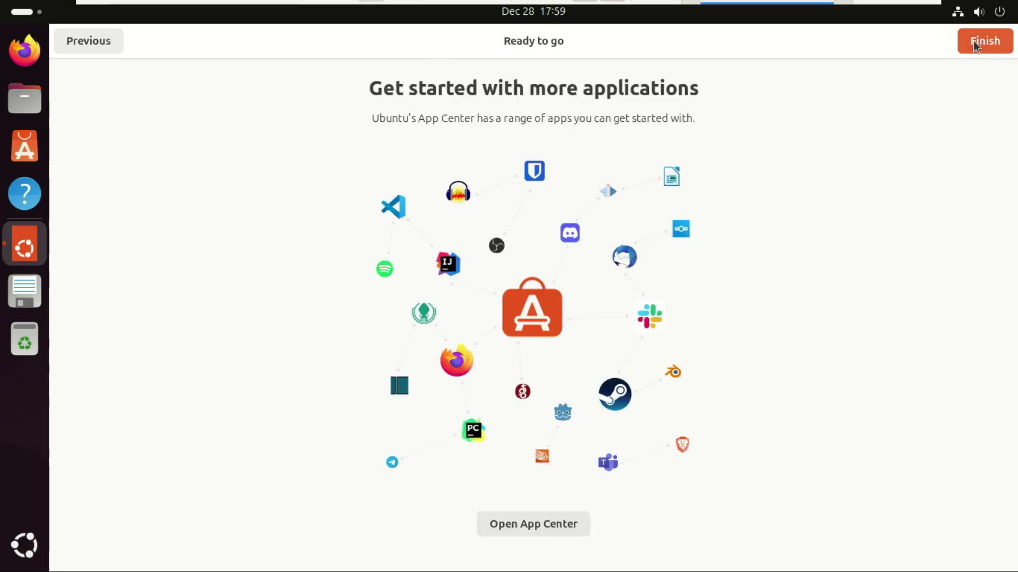
Finish the Ubuntu first-run setup, then log in to Debian 13 with the account password.
left_click(982, 42)
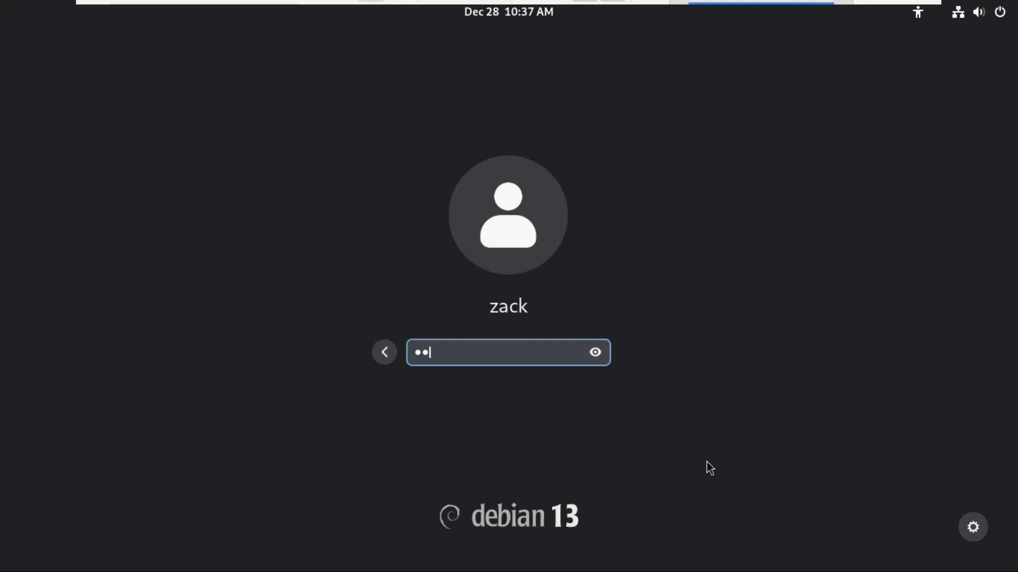
type("ck****")
key("Return")
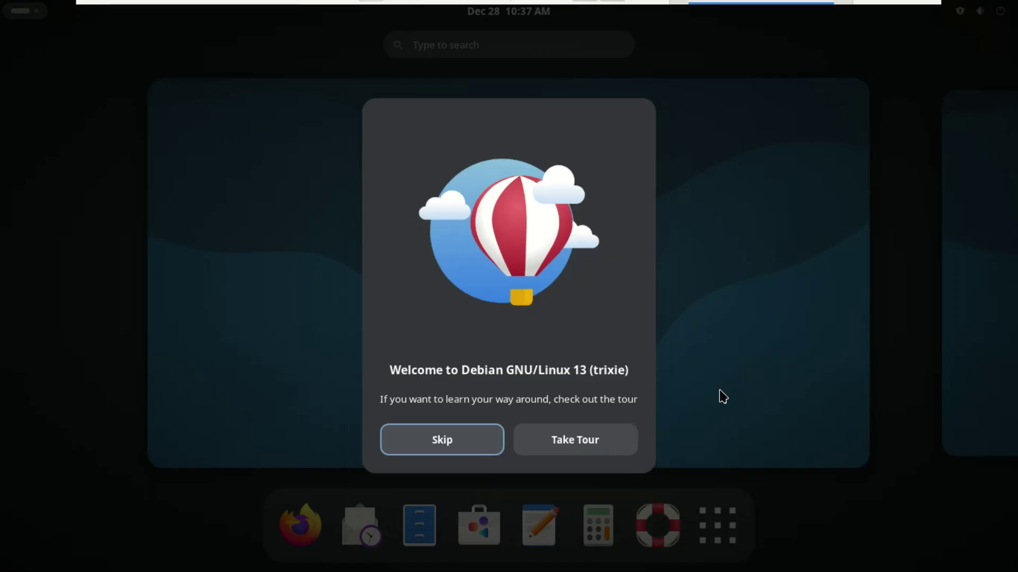
Page through the Debian welcome tour to Swipe Up and Down, then dismiss it.
left_click(585, 442)
left_click(845, 315)
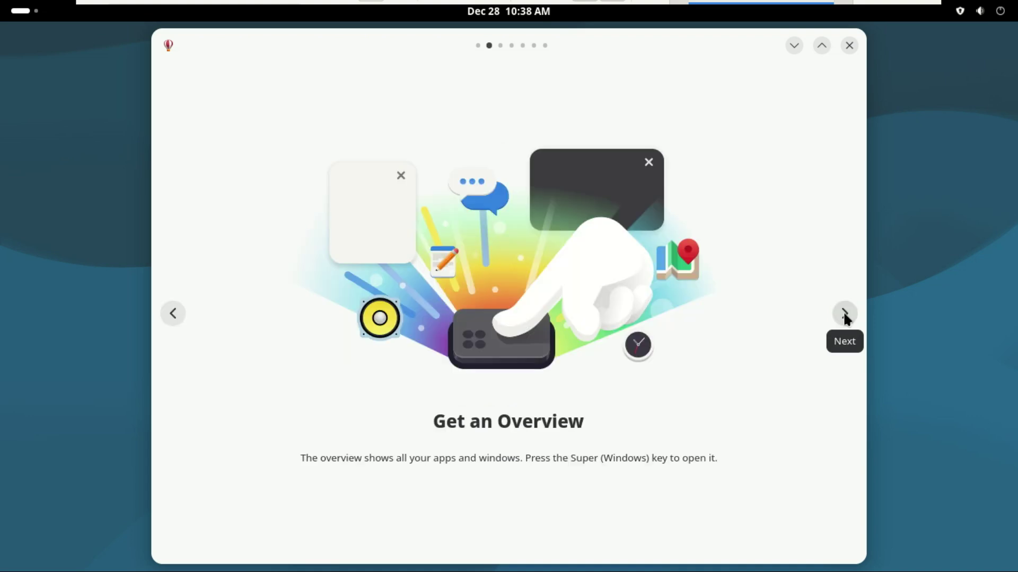
left_click(845, 315)
left_click(845, 315)
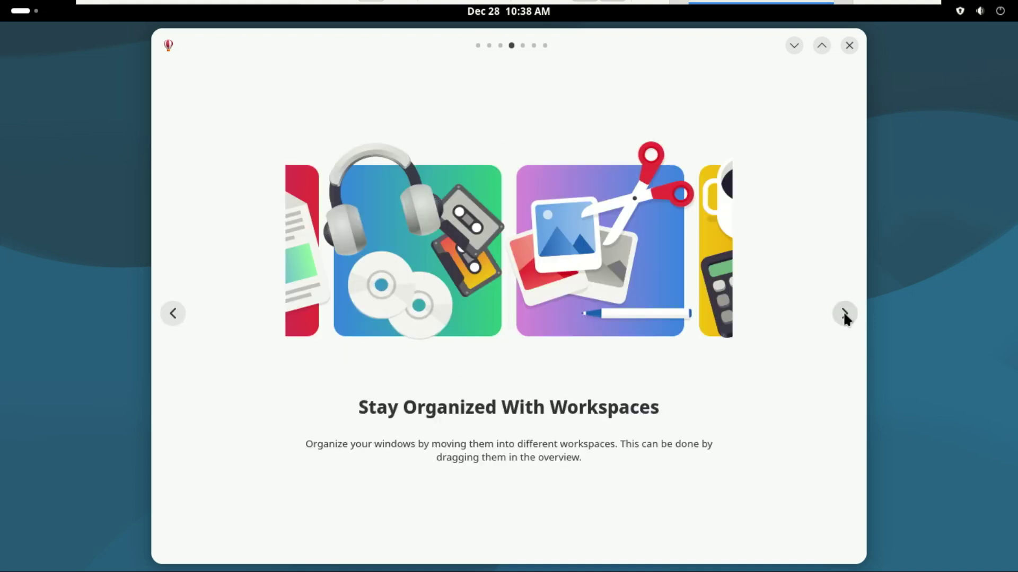
left_click(844, 315)
left_click(844, 314)
key("Escape")
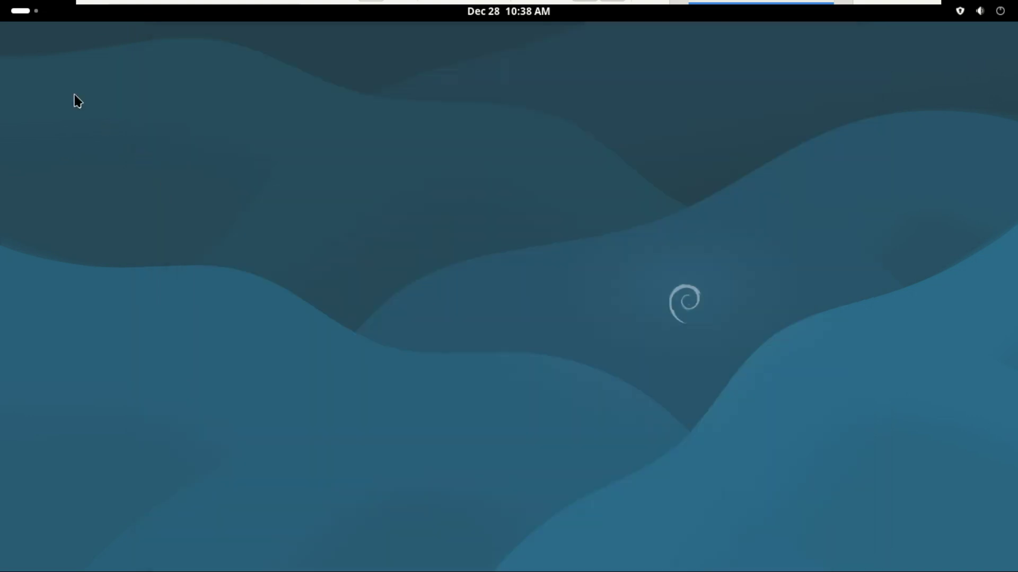
Show the Debian grid of all installed applications from the Activities overview.
left_click(21, 11)
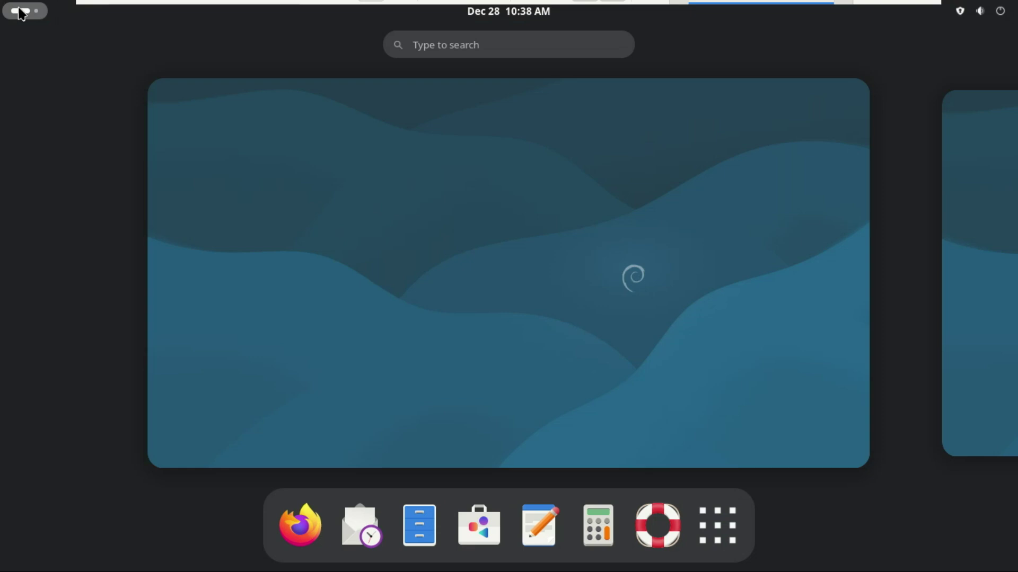
left_click(377, 316)
key("super")
left_click(714, 532)
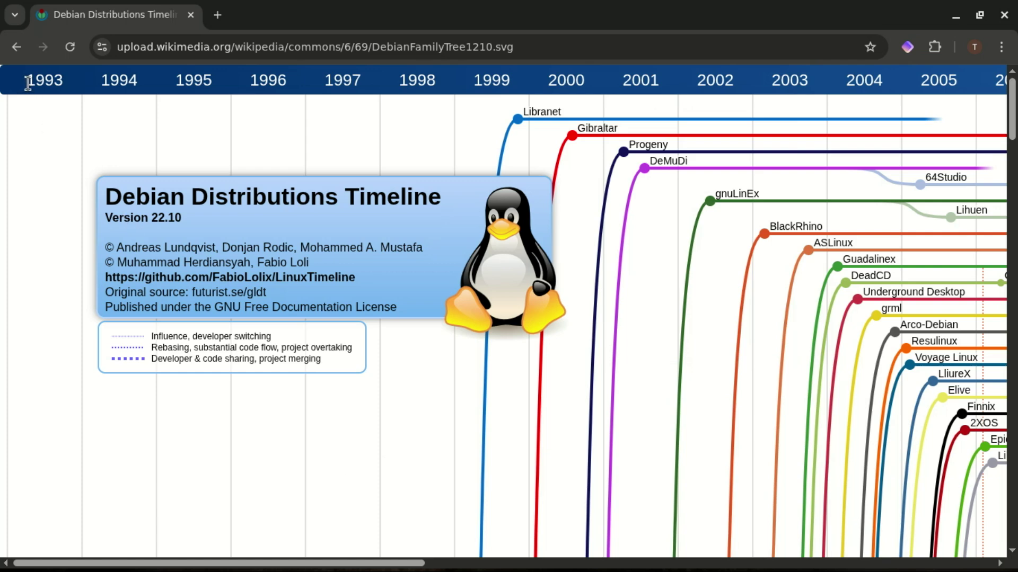
Highlight the year 1993 on the Debian timeline SVG and scroll down and across the chart.
left_click_drag(25, 80, 65, 84)
left_click(65, 85)
double_click(60, 84)
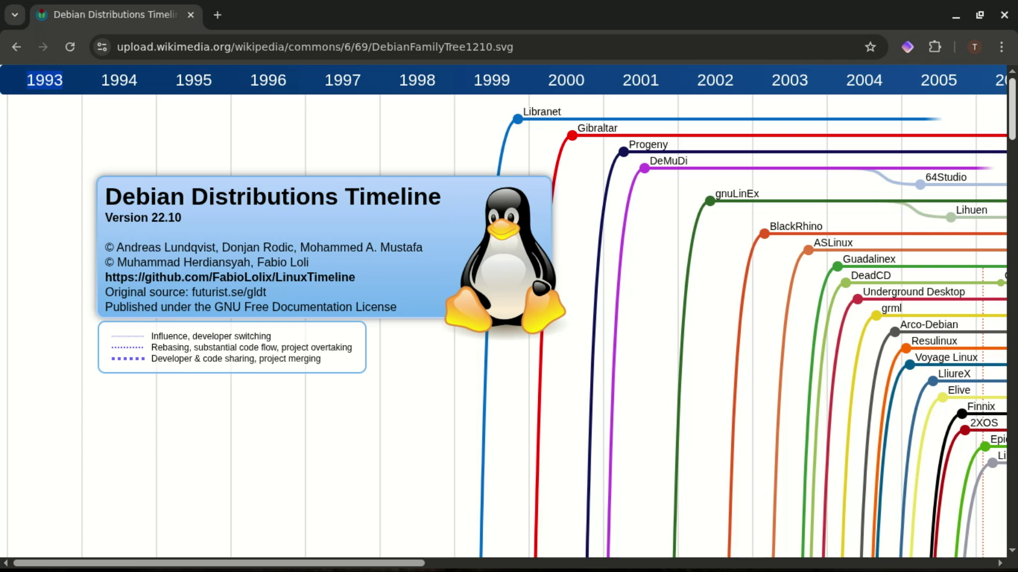
scroll(509, 311, "down", 7)
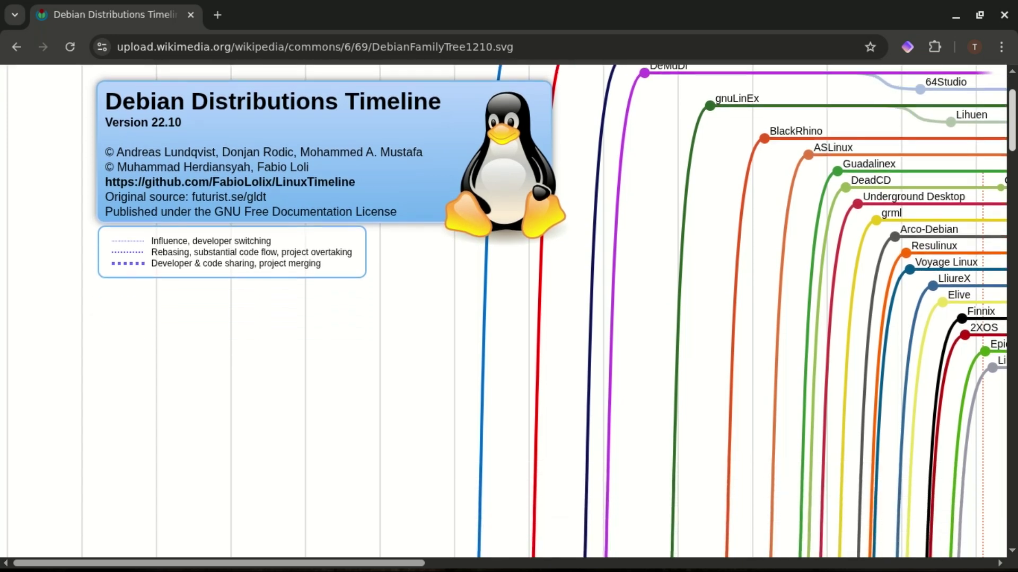
scroll(508, 310, "down", 8)
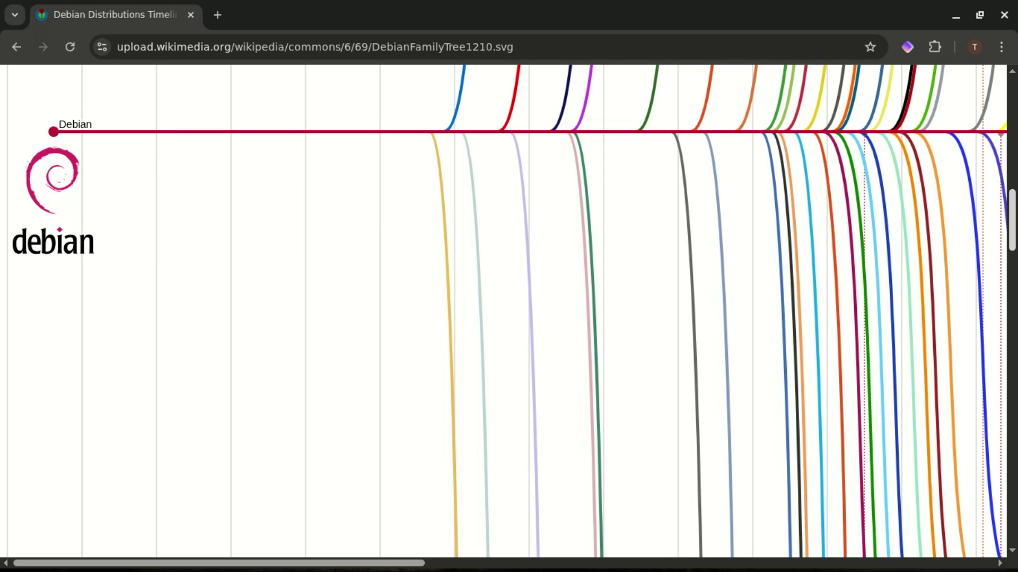
left_click_drag(1011, 206, 1007, 95)
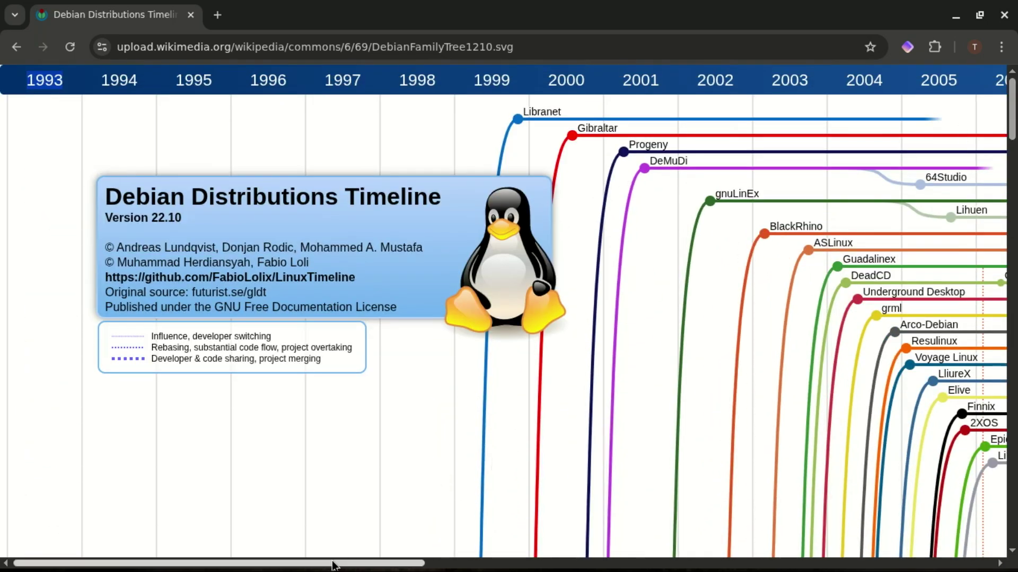
left_click_drag(333, 565, 556, 568)
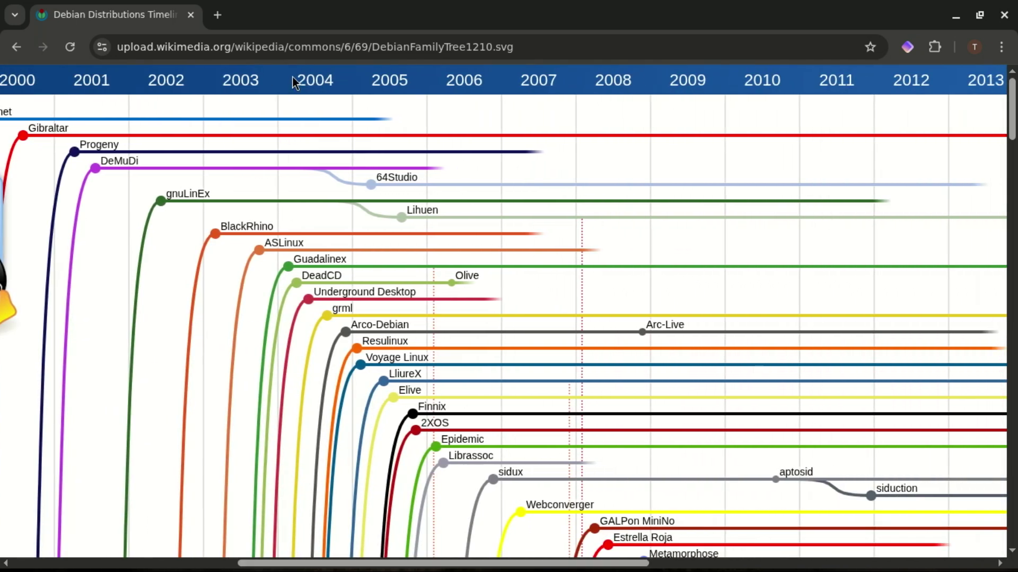
Highlight 2004 and keep scrolling the chart, ending at the top of the Ubuntu timeline SVG.
left_click_drag(298, 80, 333, 87)
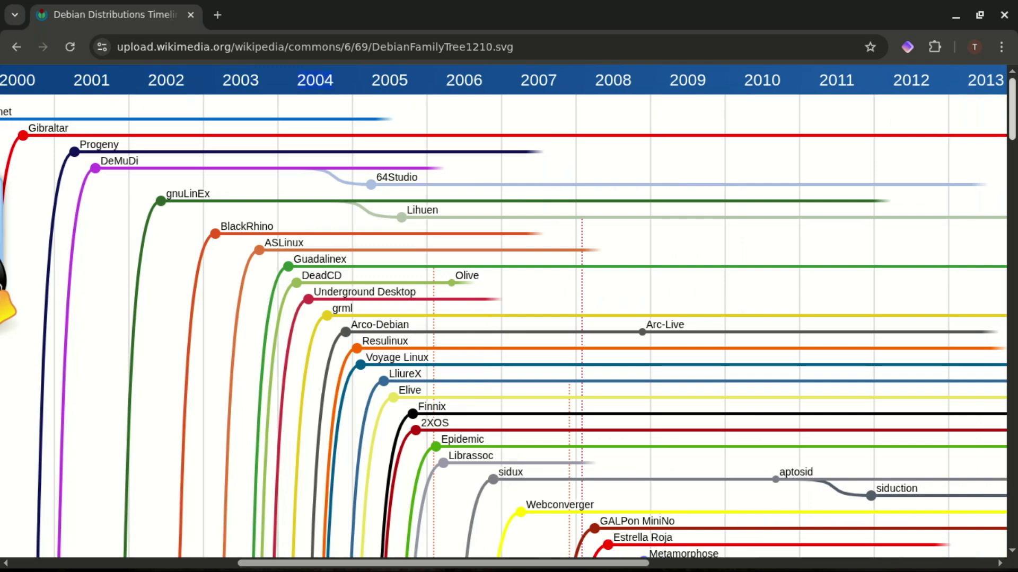
scroll(503, 312, "down", 9)
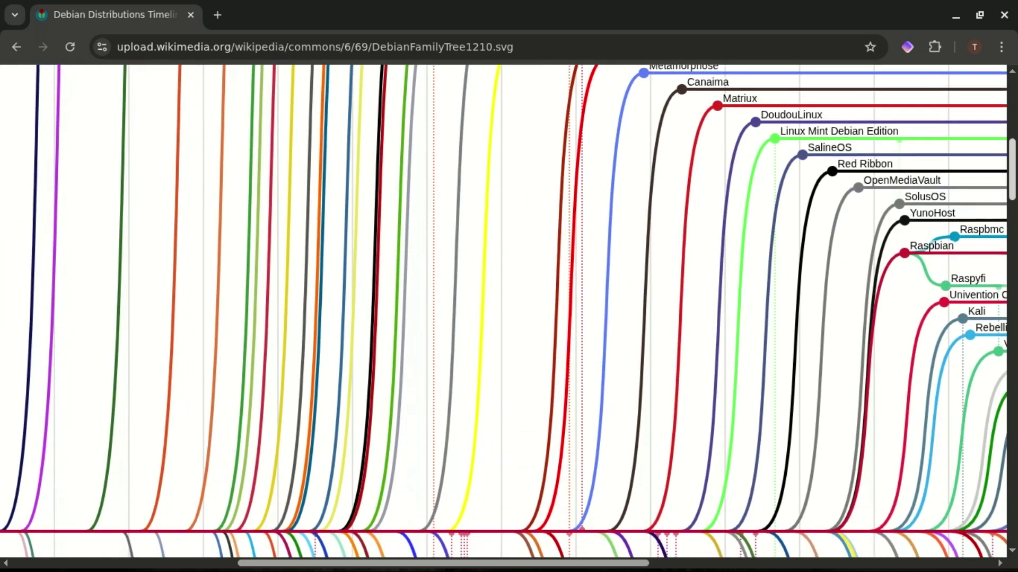
scroll(503, 311, "down", 12)
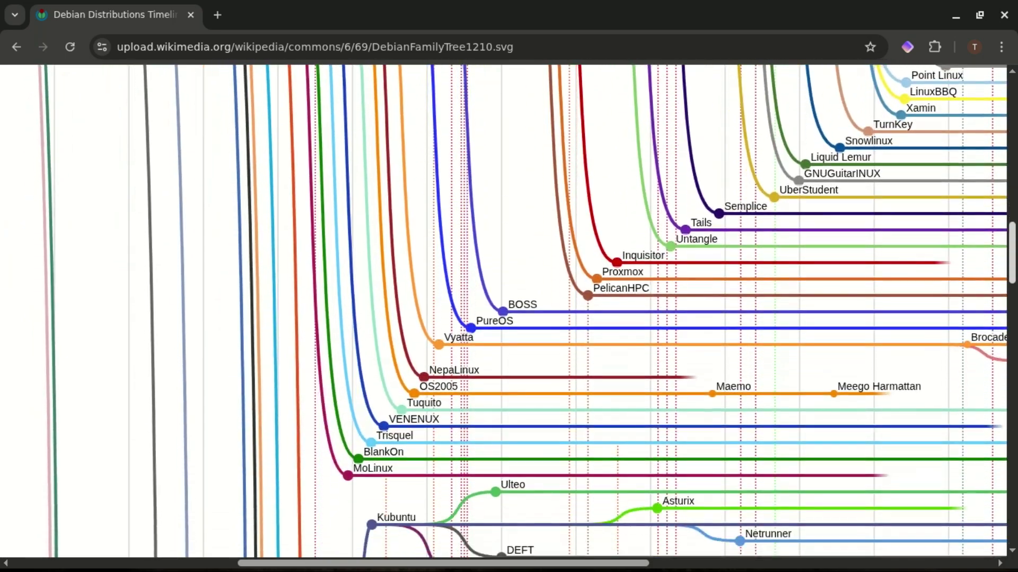
scroll(504, 311, "down", 13)
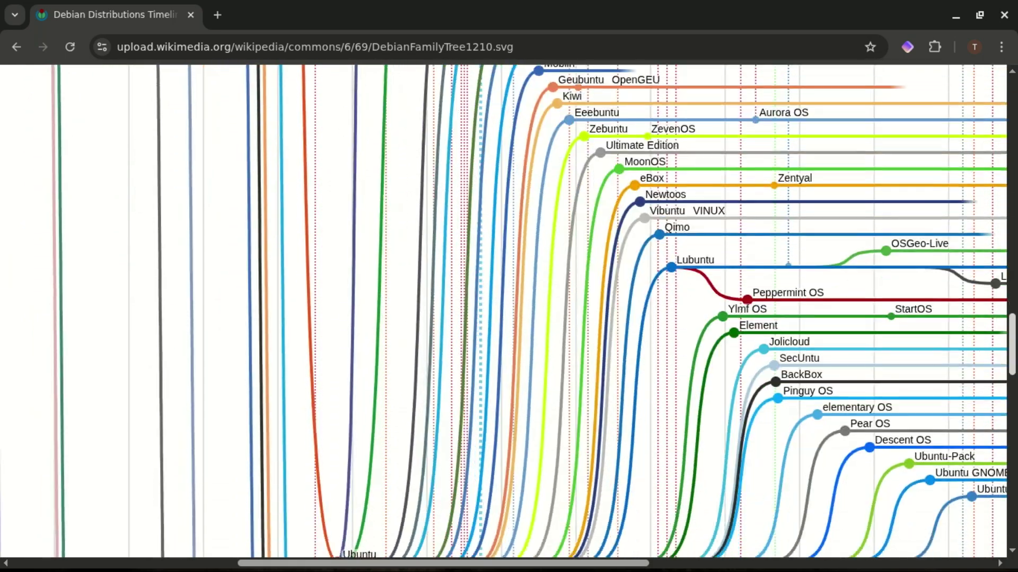
scroll(507, 373, "down", 3)
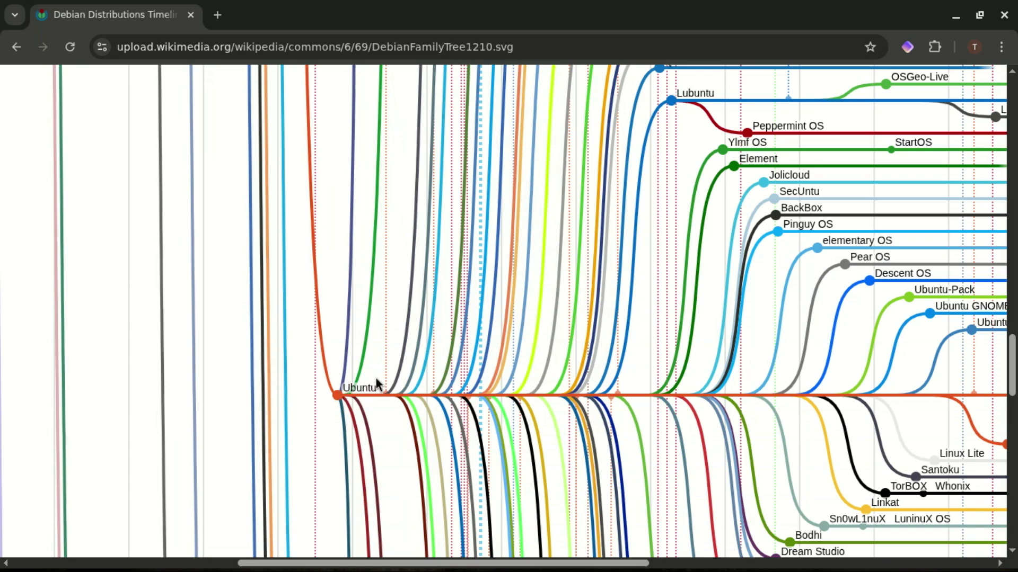
left_click_drag(1012, 366, 998, 206)
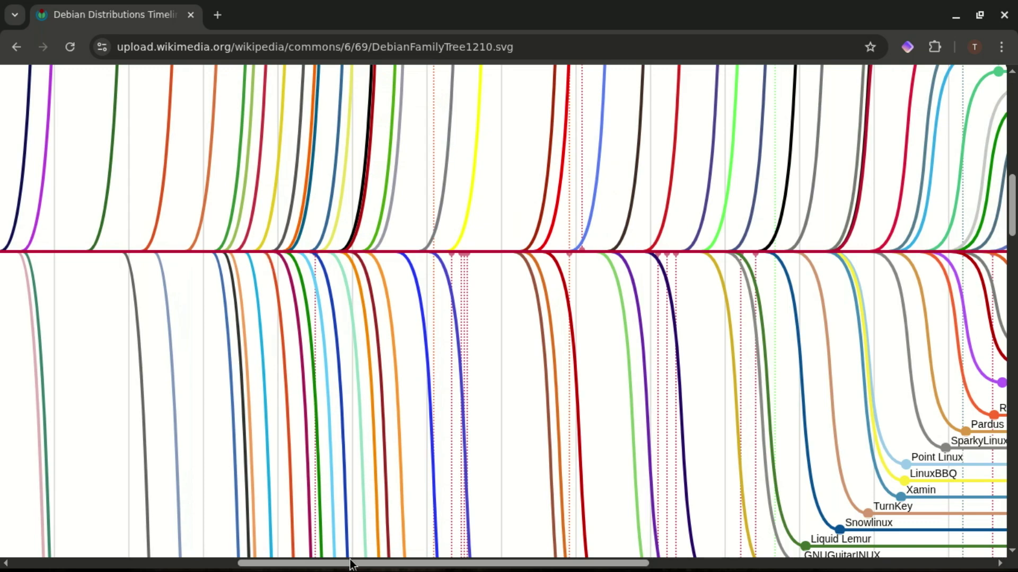
left_click_drag(352, 562, 75, 547)
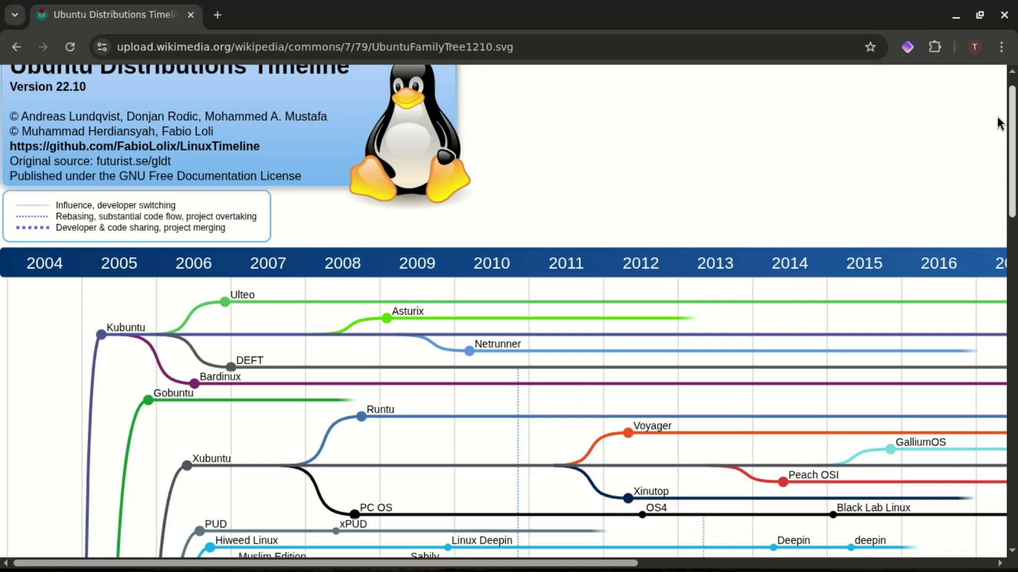
scroll(57, 146, "up", 1)
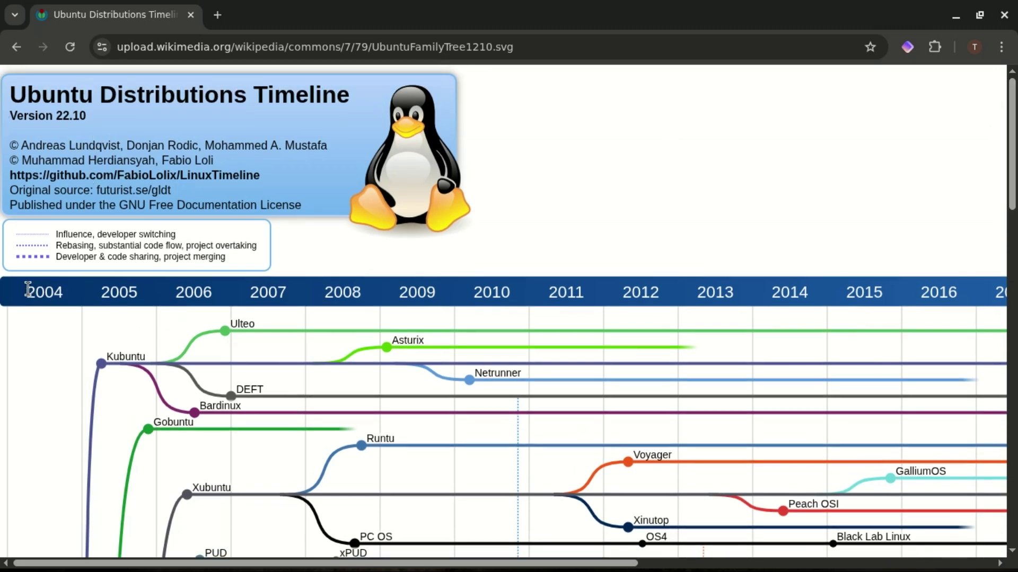
Highlight 2004 on the Ubuntu timeline and scroll down and back up through the chart.
left_click_drag(26, 289, 62, 290)
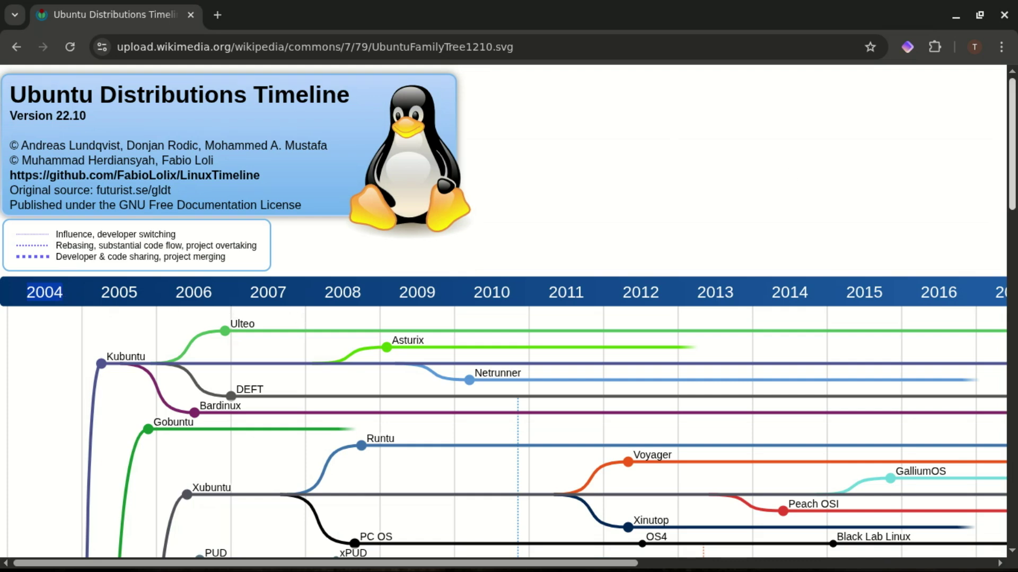
scroll(503, 311, "down", 5)
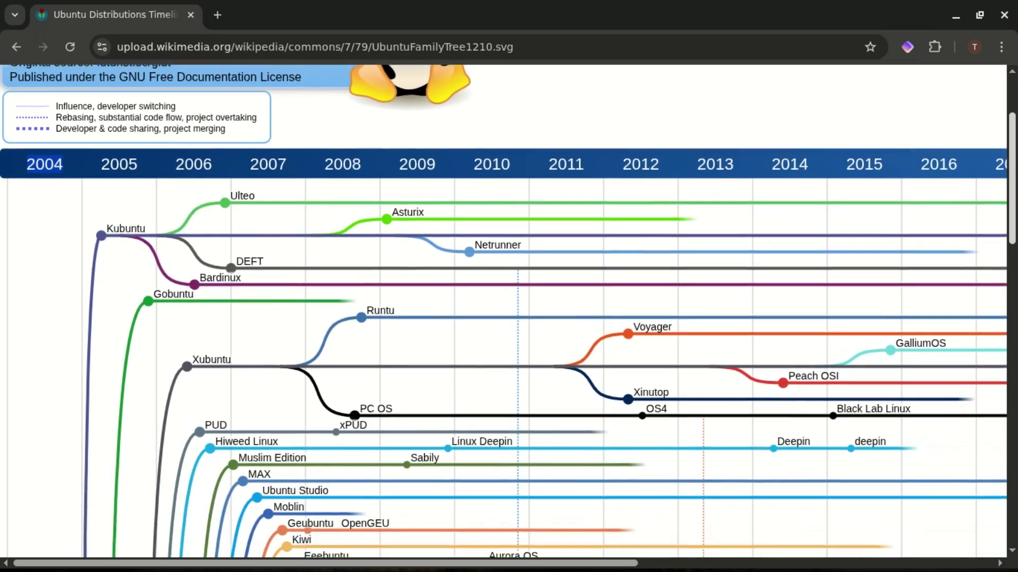
scroll(503, 310, "down", 6)
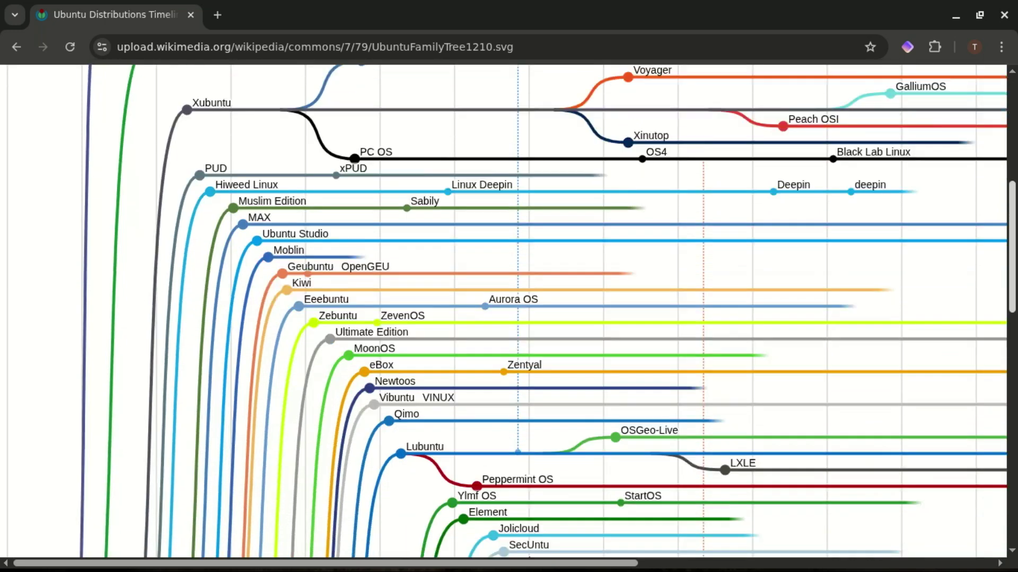
scroll(503, 310, "down", 5)
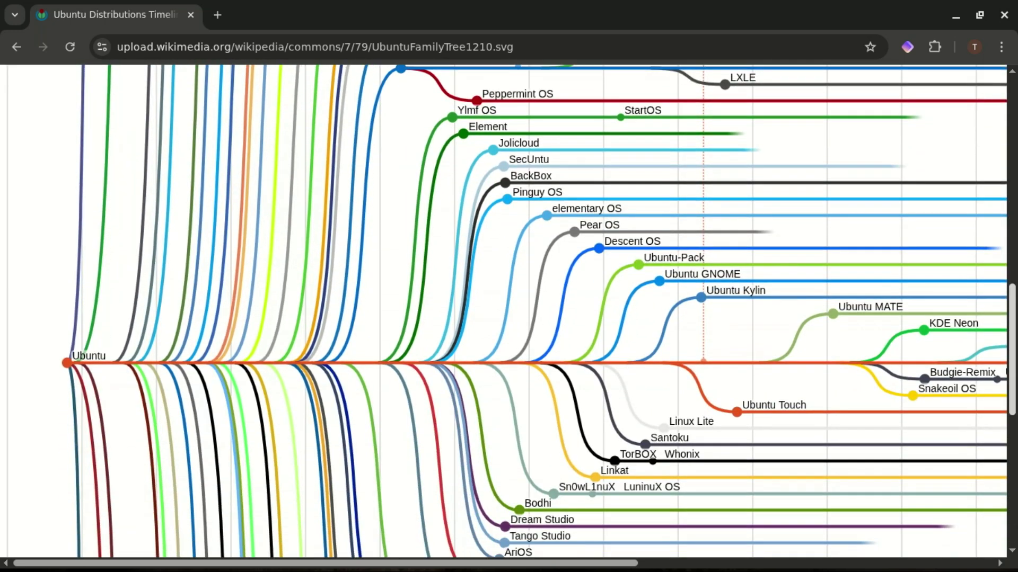
scroll(504, 311, "down", 2)
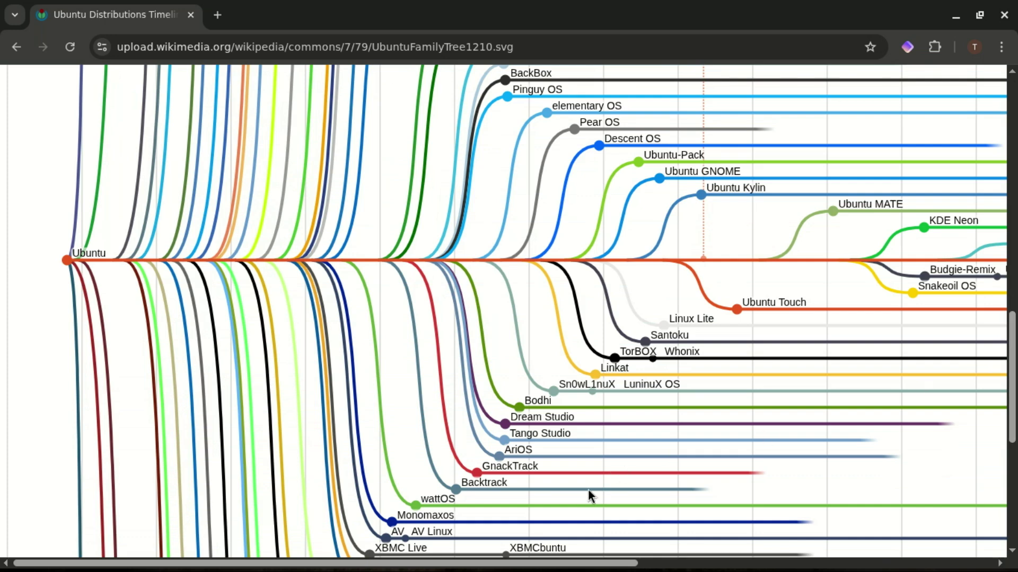
mouse_move(551, 563)
left_mouse_down()
mouse_move(851, 563)
mouse_move(553, 563)
left_mouse_up()
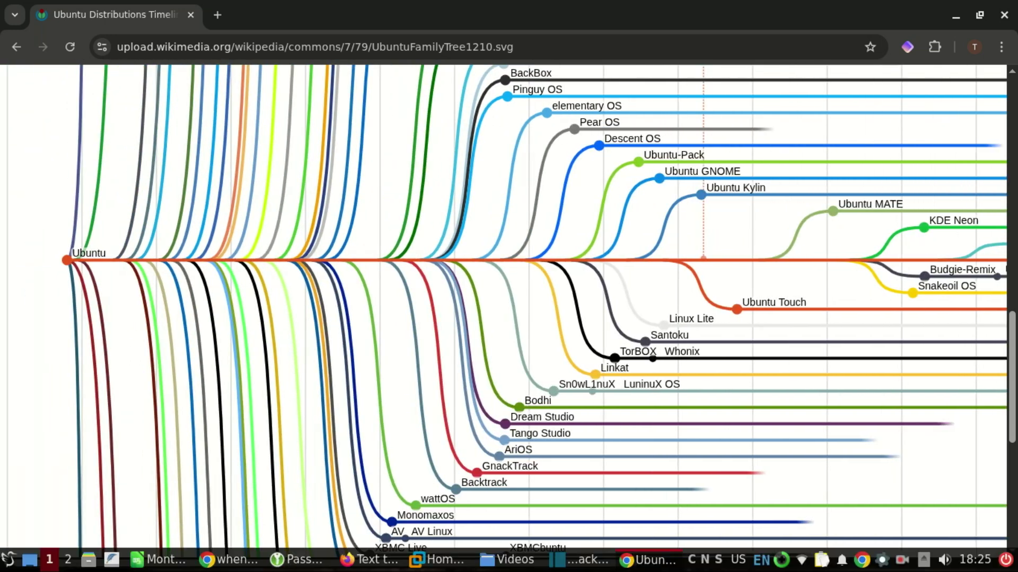
scroll(1015, 318, "up", 4)
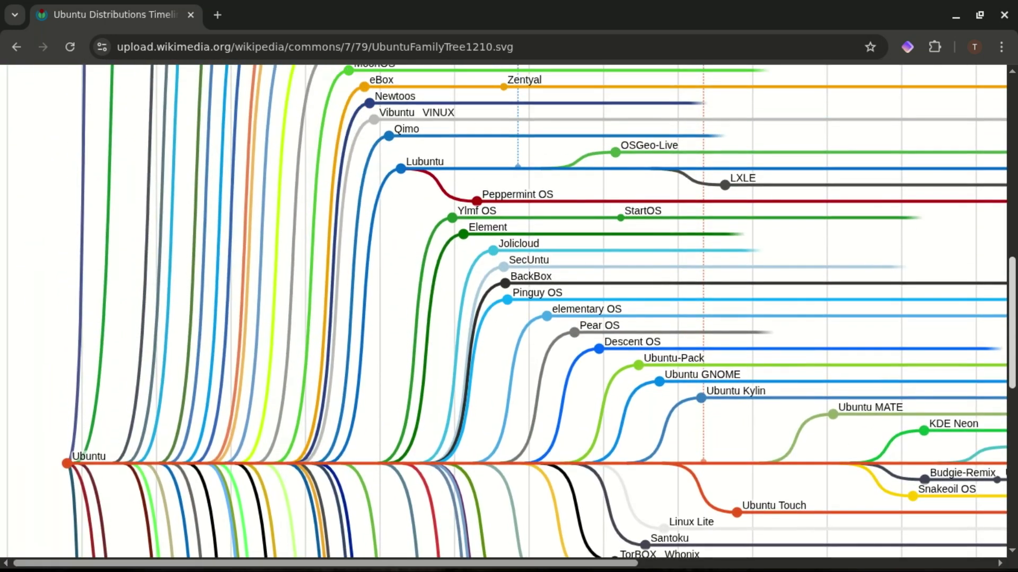
scroll(1015, 318, "up", 4)
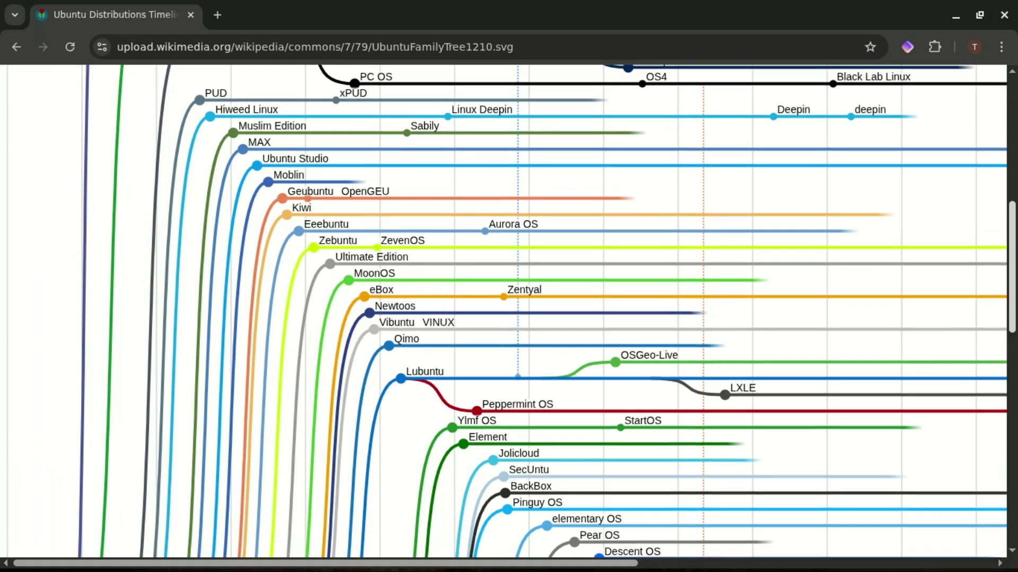
scroll(1013, 229, "up", 1)
scroll(1013, 229, "down", 1)
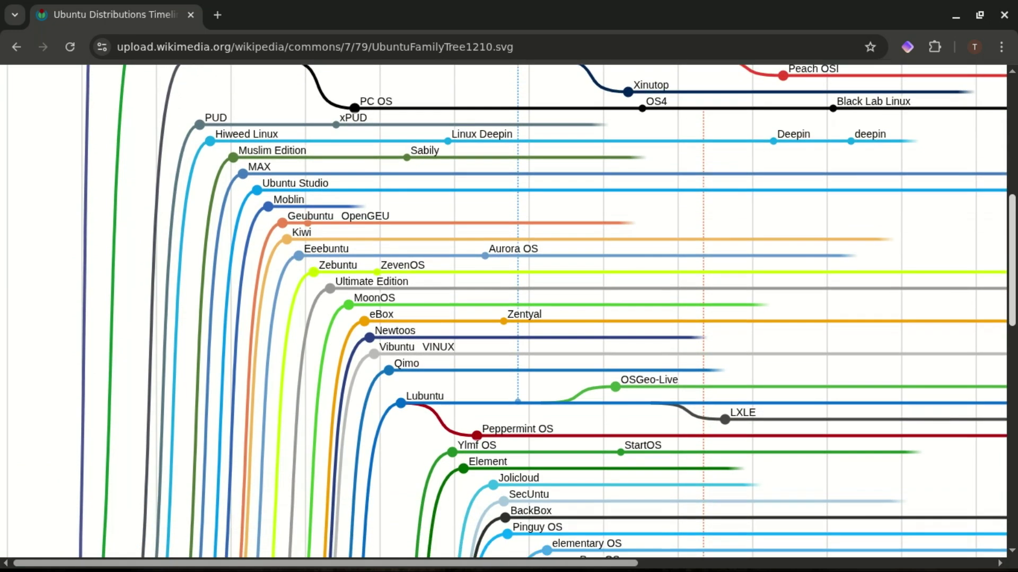
scroll(1014, 228, "up", 2)
Scroll on until Debian's Releases page shows stable 13 (trixie) and testing (forky).
left_click_drag(1014, 229, 1013, 422)
scroll(456, 465, "down", 1)
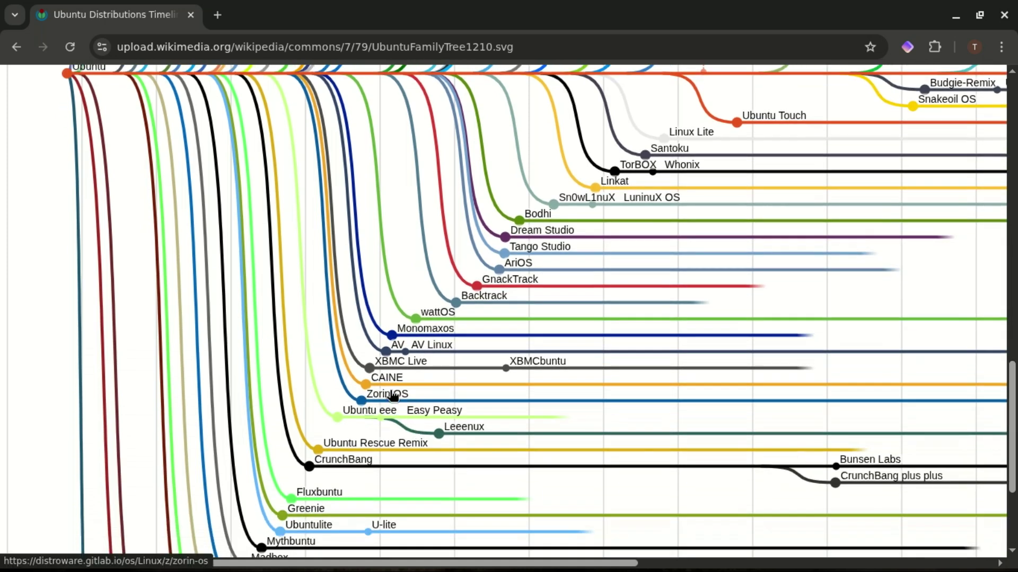
scroll(534, 312, "down", 3)
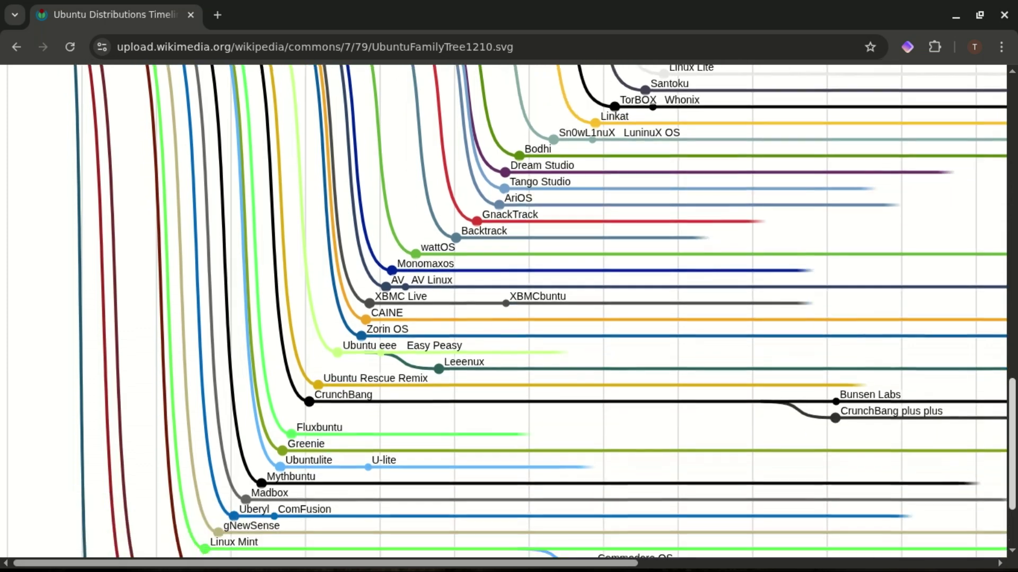
scroll(541, 312, "down", 1)
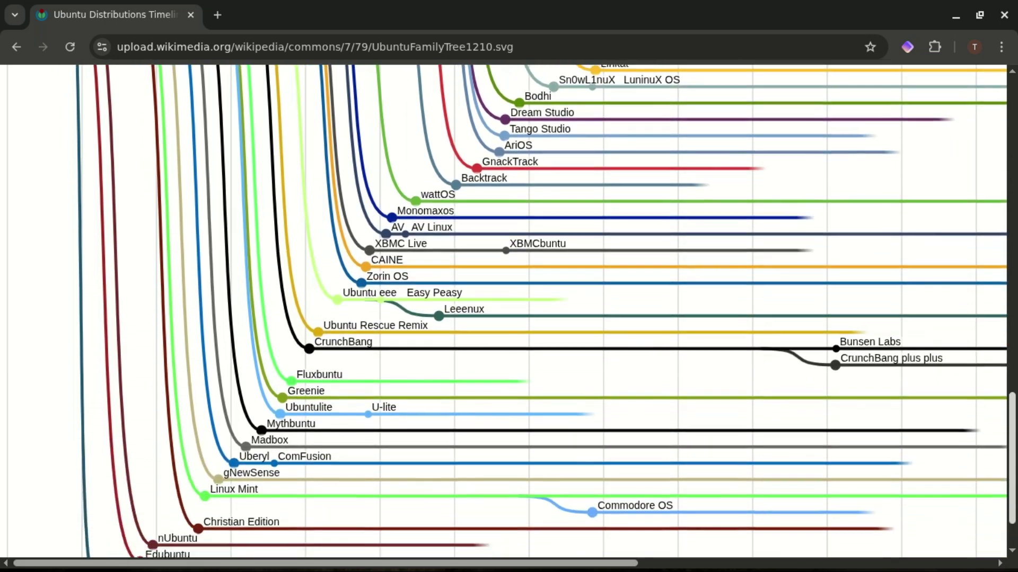
scroll(908, 479, "down", 2)
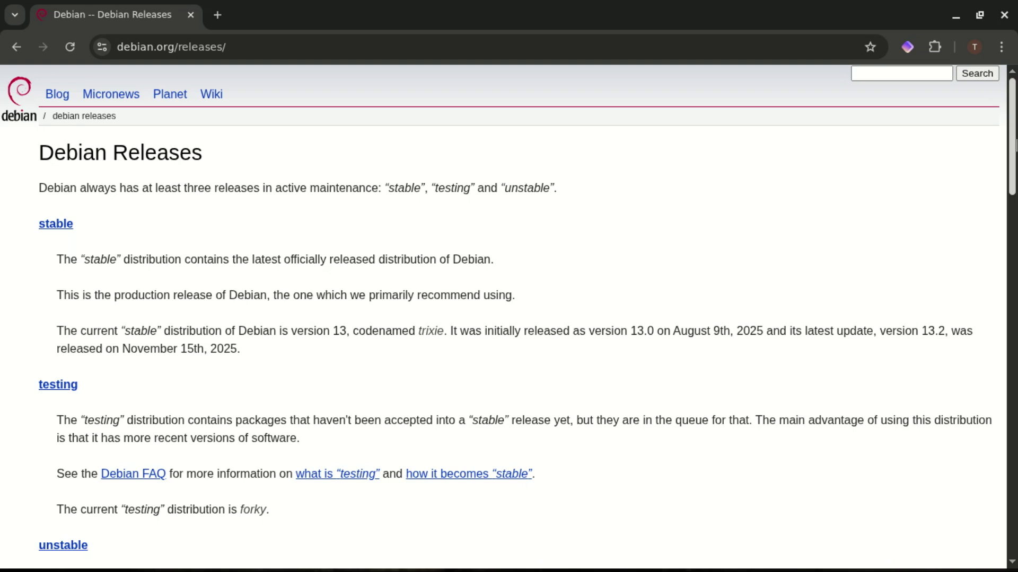
Scroll the Debian Releases page to the release index from 9 Stretch to 15 Duke.
scroll(1015, 143, "down", 1)
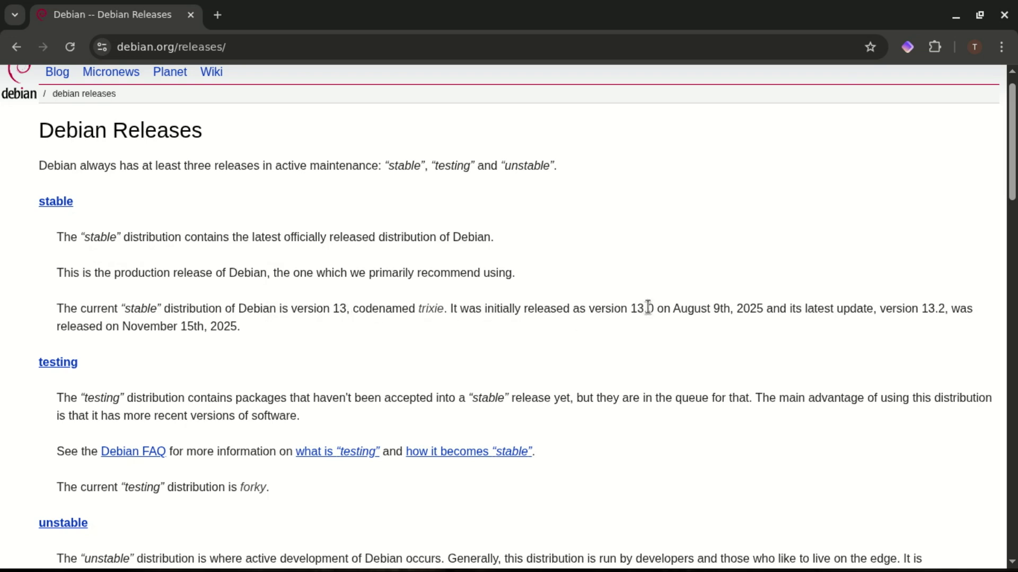
left_click_drag(1013, 182, 1013, 208)
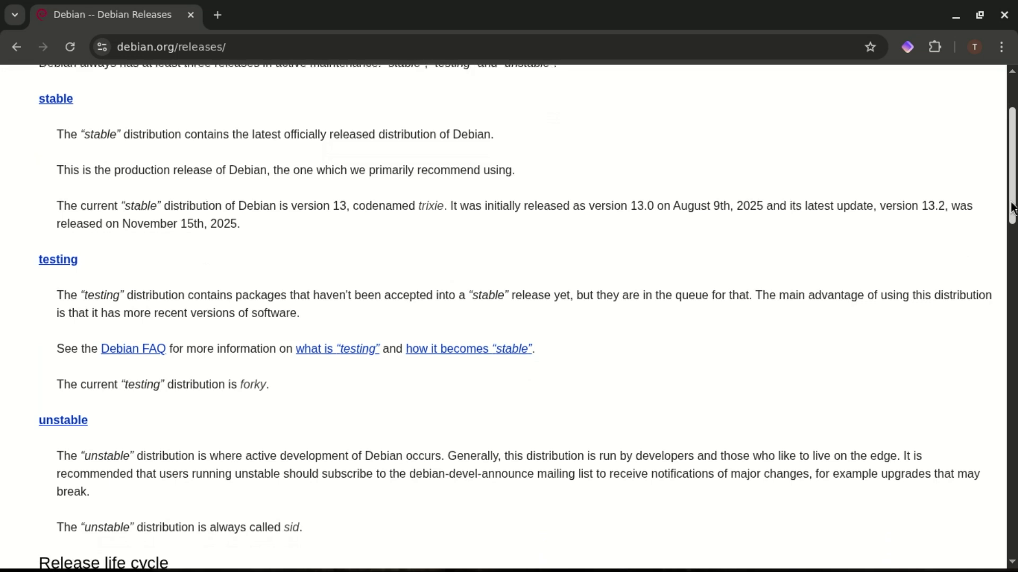
left_click_drag(1013, 208, 1014, 332)
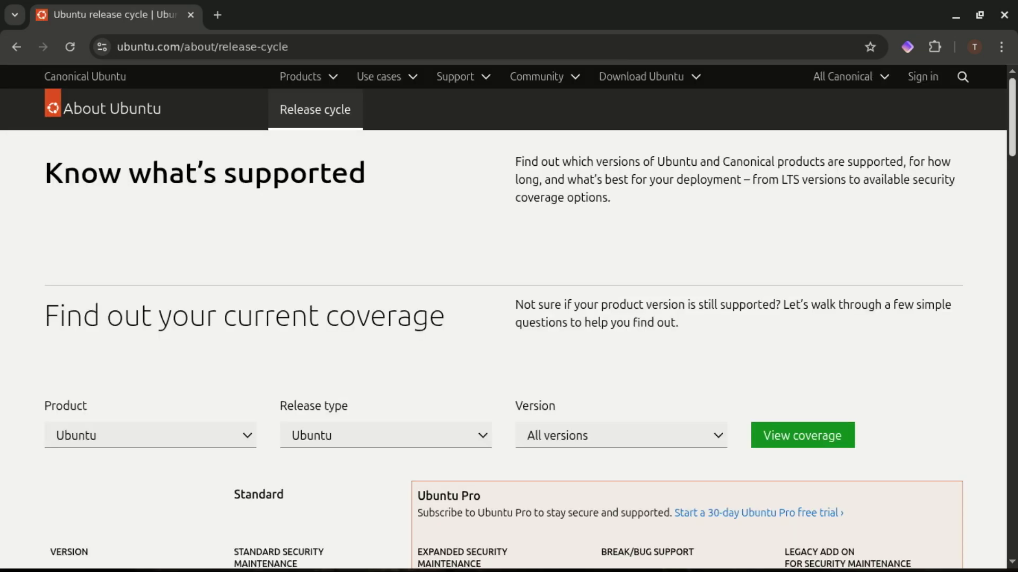
Scroll through Ubuntu's version support table and LTS lifecycle section on the release cycle page.
scroll(504, 318, "down", 1)
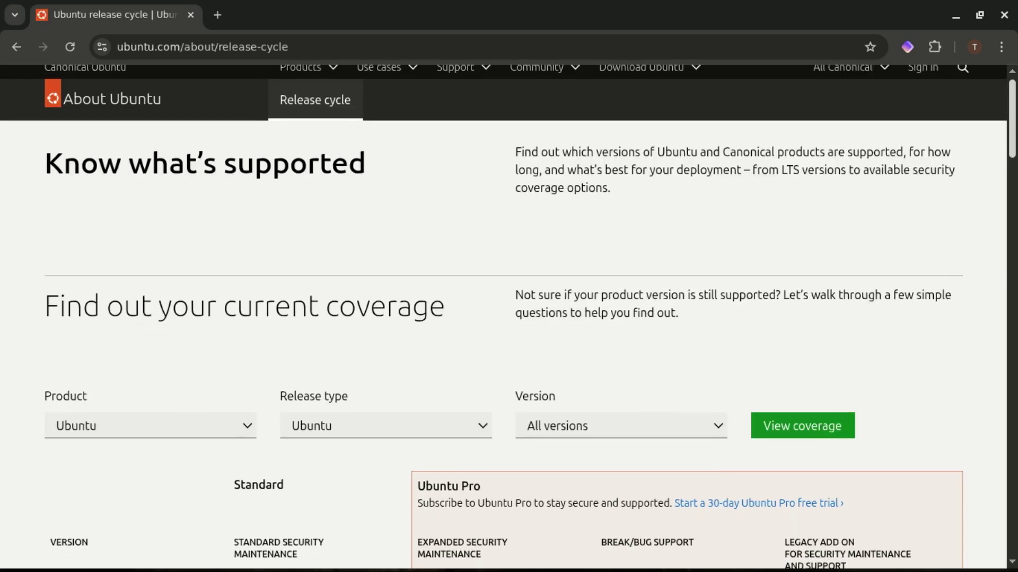
scroll(503, 318, "down", 4)
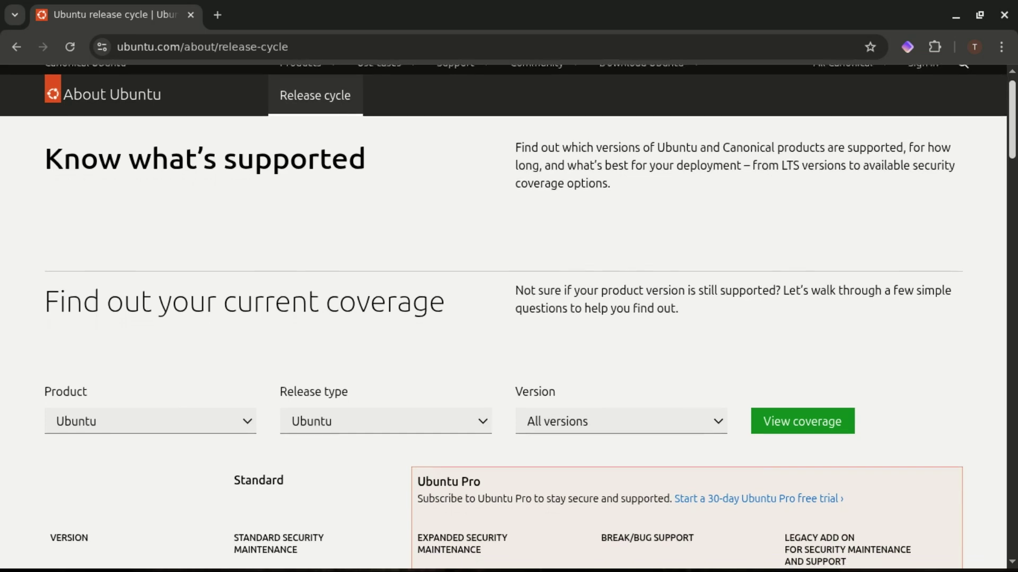
scroll(504, 318, "down", 5)
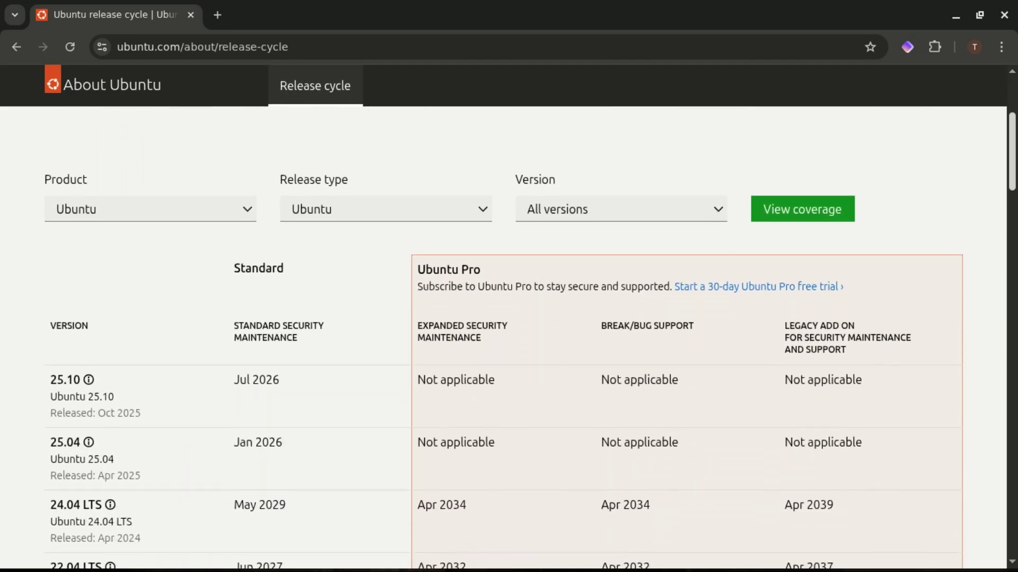
scroll(504, 318, "down", 9)
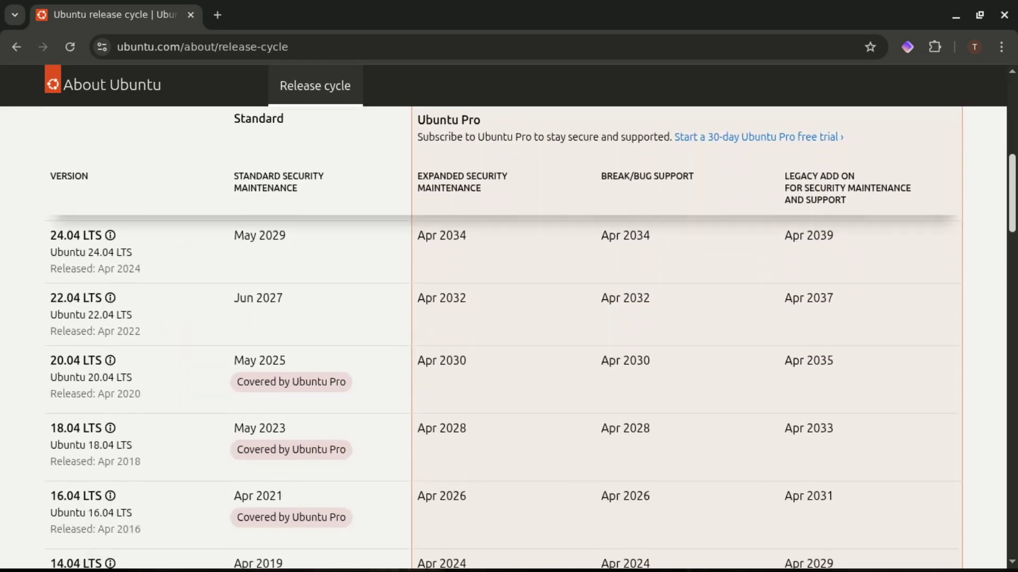
scroll(504, 318, "down", 6)
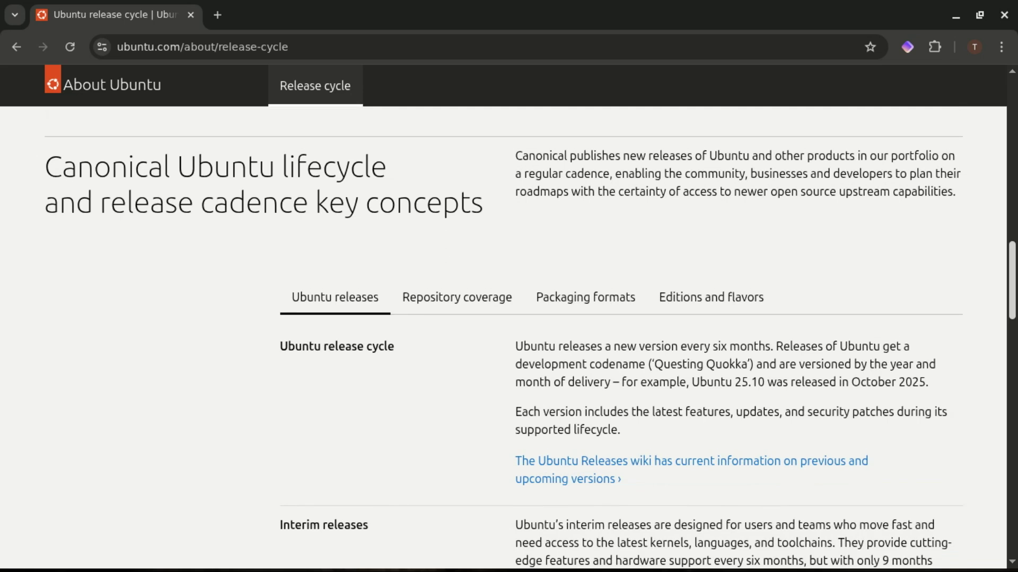
scroll(503, 318, "down", 2)
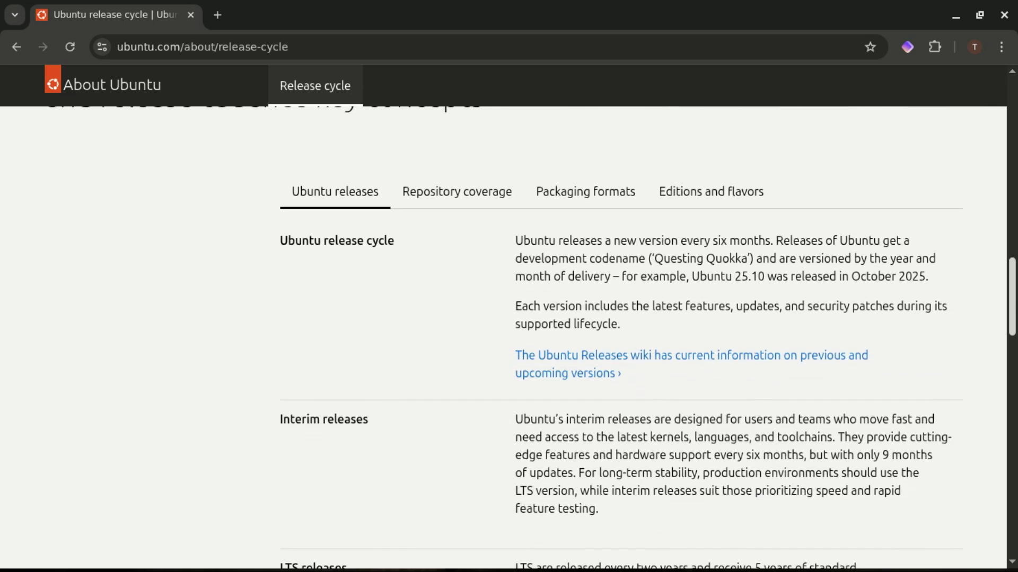
scroll(504, 318, "down", 2)
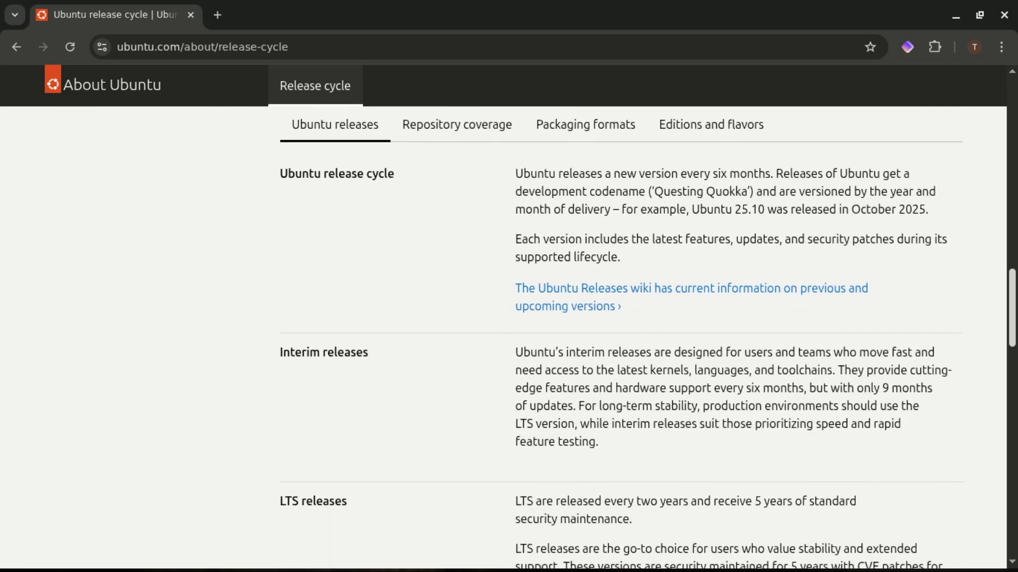
scroll(504, 318, "down", 2)
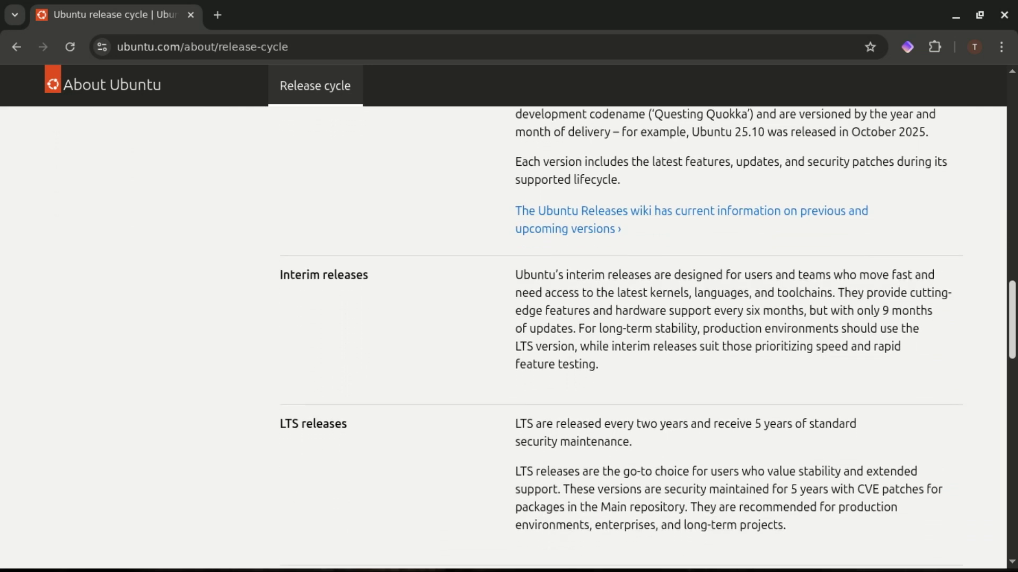
scroll(503, 318, "down", 2)
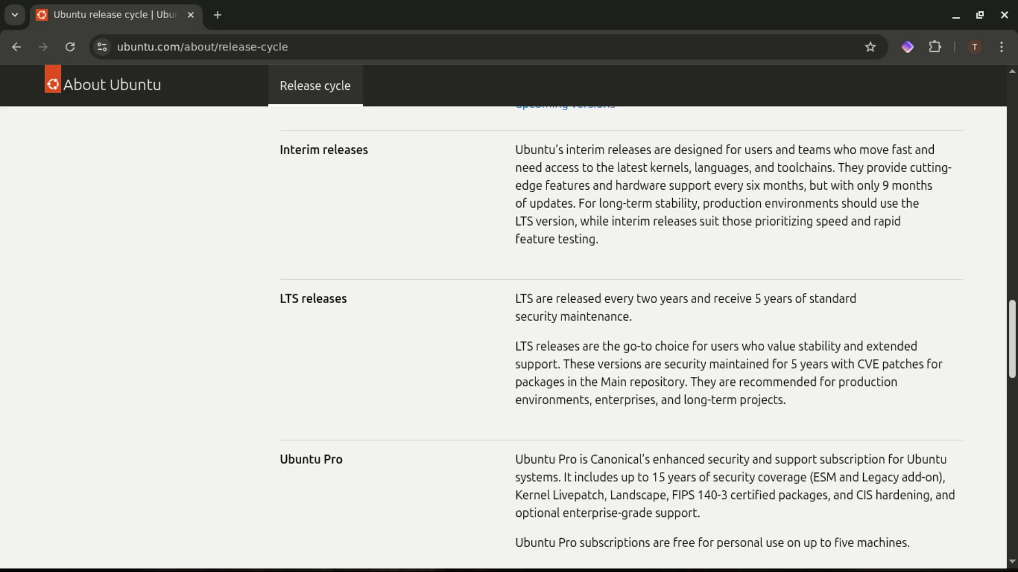
scroll(504, 318, "down", 1)
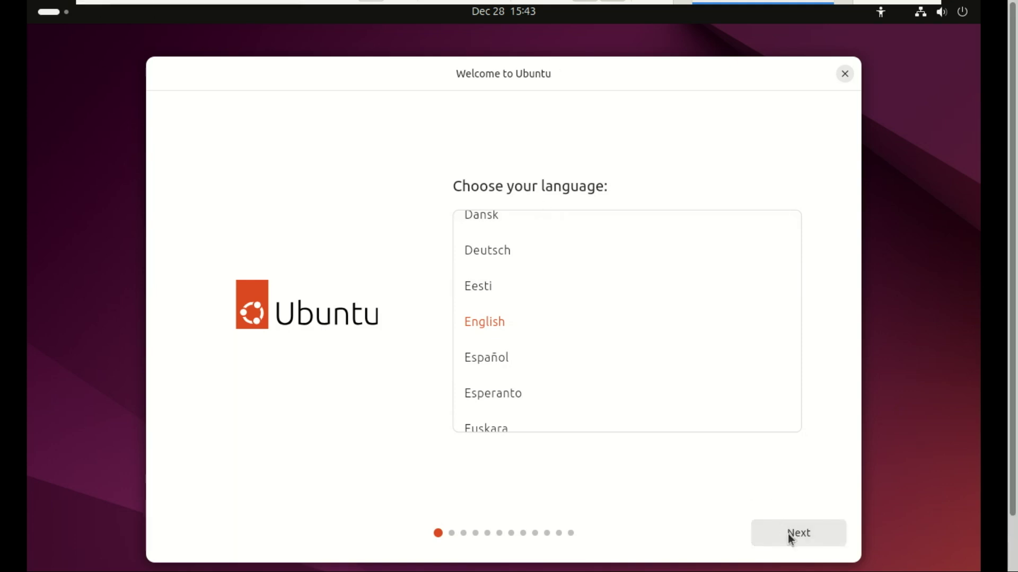
Keep English, default accessibility, the English (US) keyboard and the wired connection.
left_click(807, 533)
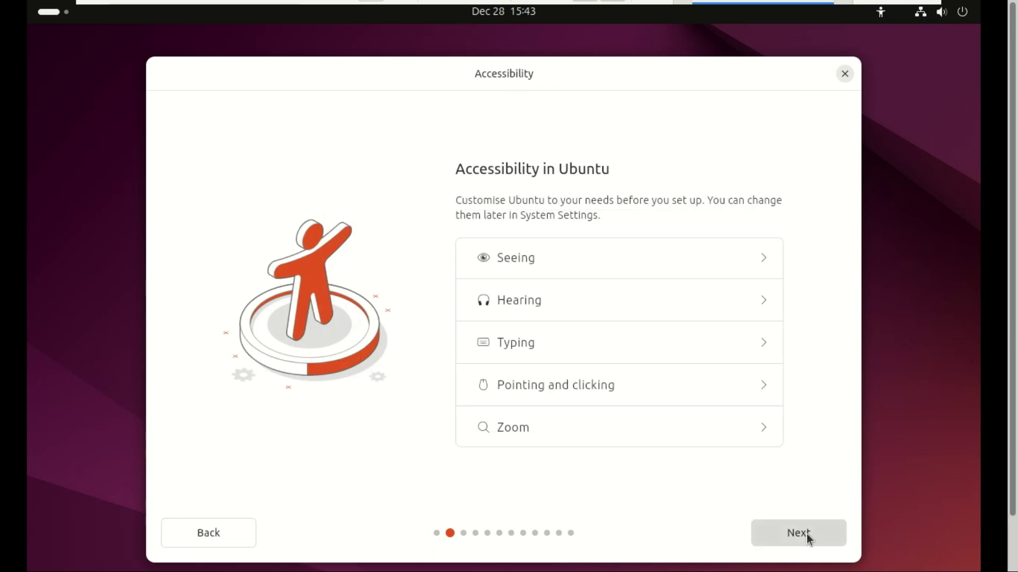
left_click(806, 534)
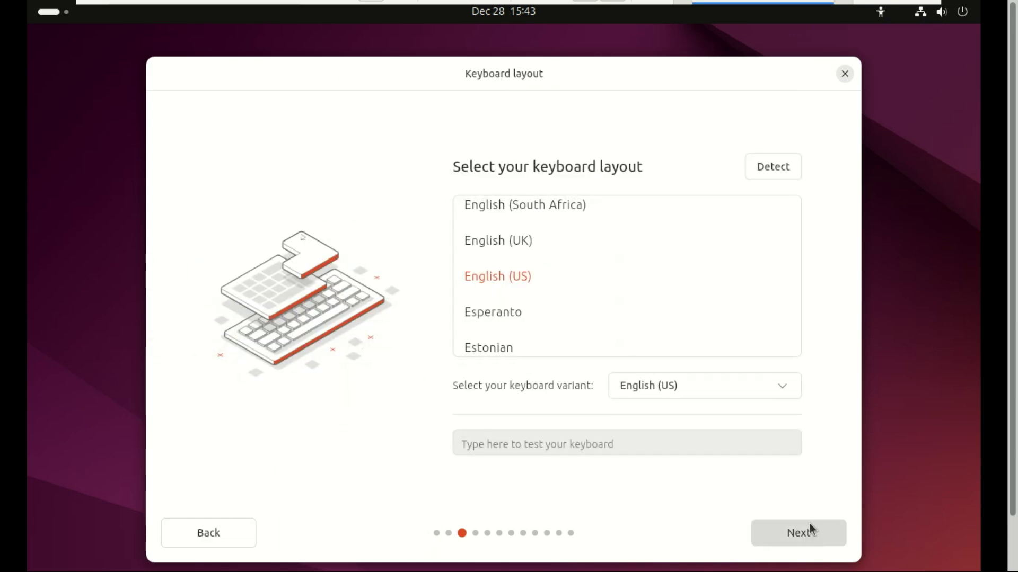
left_click(804, 536)
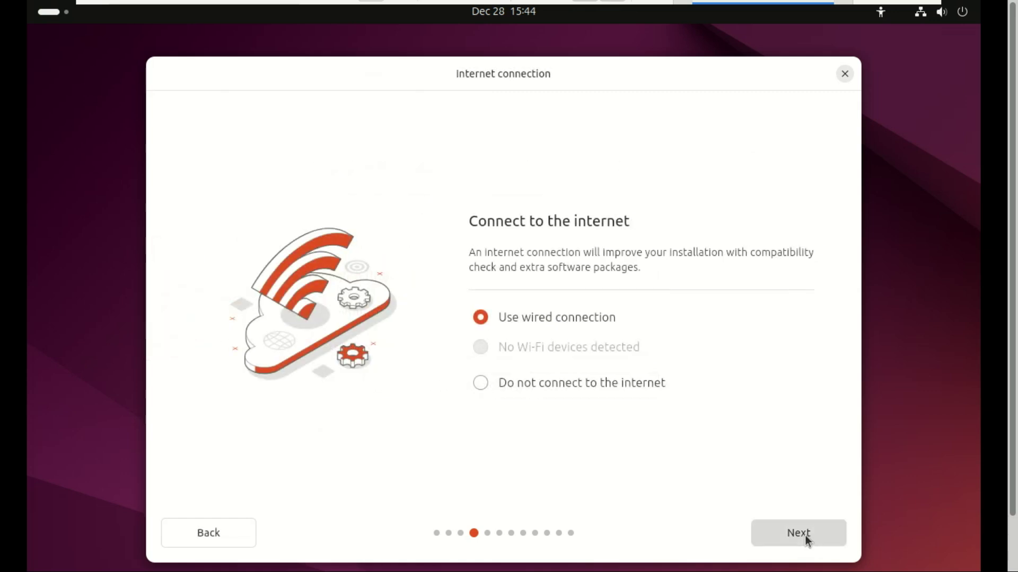
left_click(805, 535)
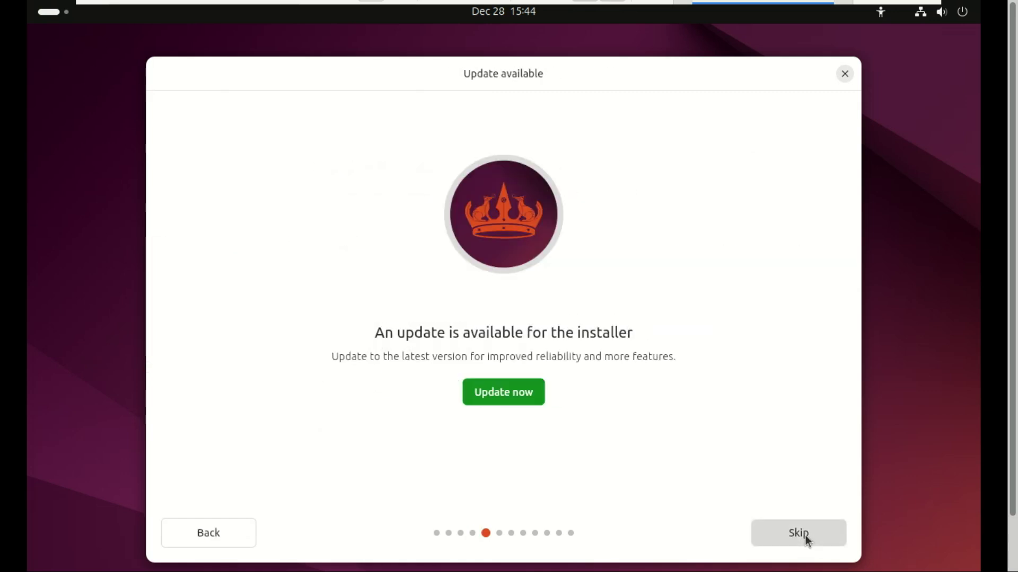
Skip the installer update and choose Install Ubuntu, interactive installation and default app selection.
left_click(805, 535)
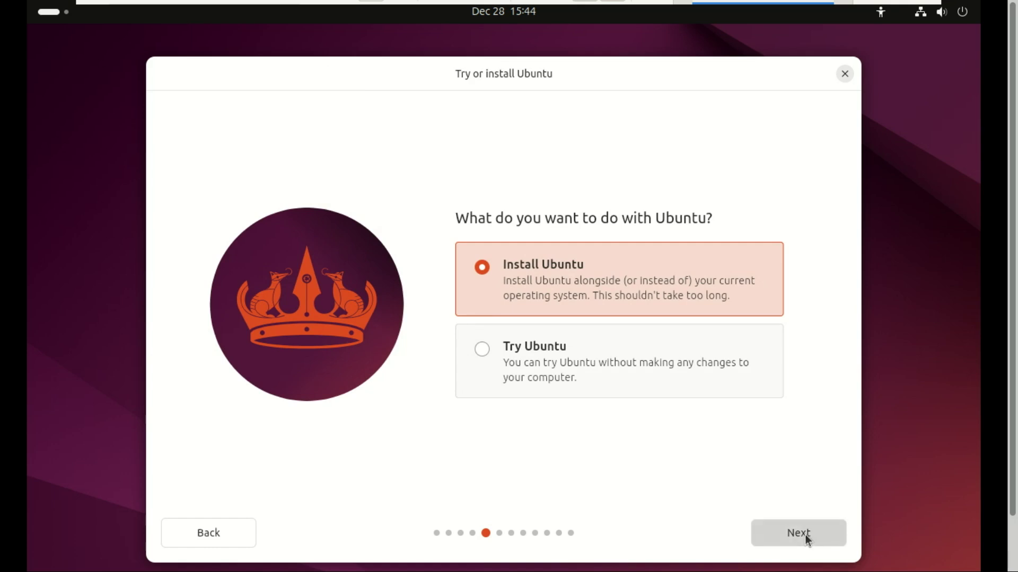
left_click(805, 534)
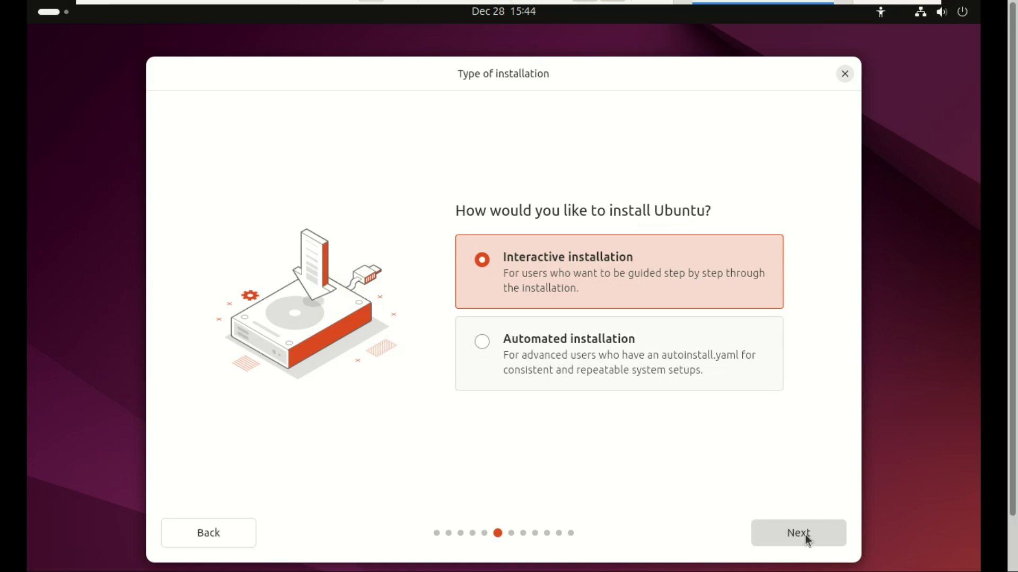
left_click(804, 534)
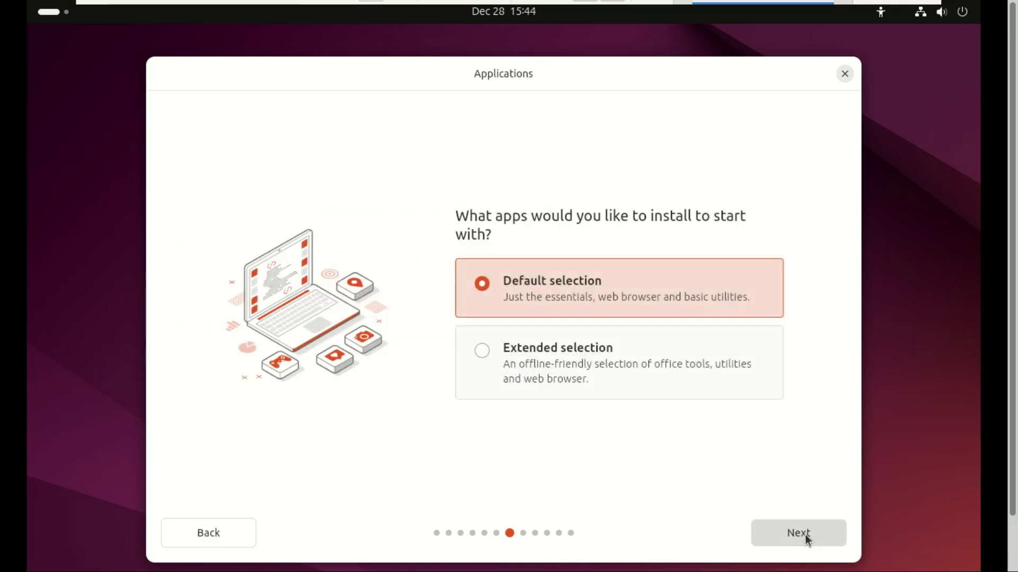
left_click(805, 534)
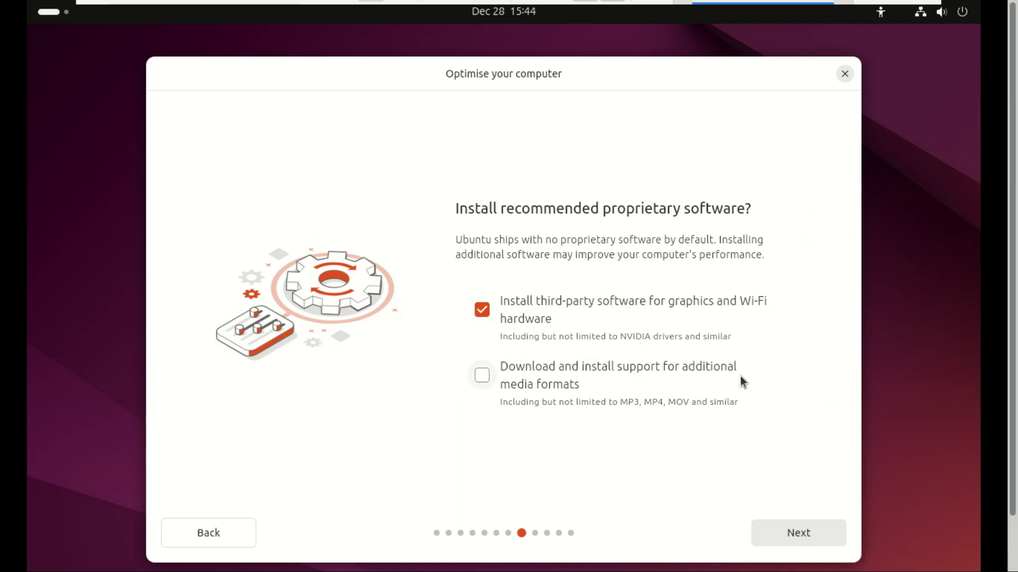
Add support for additional media formats, keep erasing the disk and accept the account details.
left_click(486, 377)
left_click(810, 530)
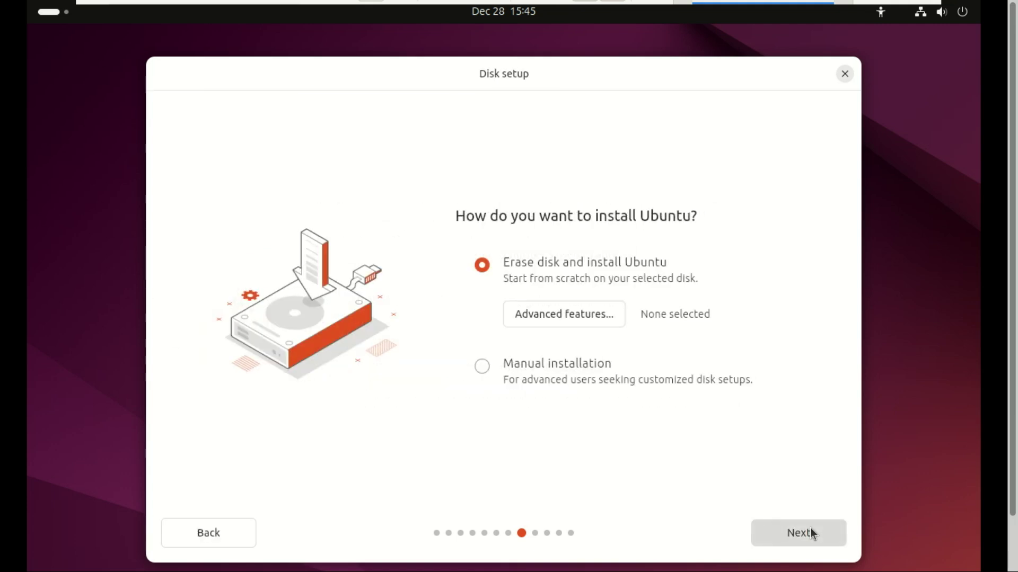
left_click(810, 529)
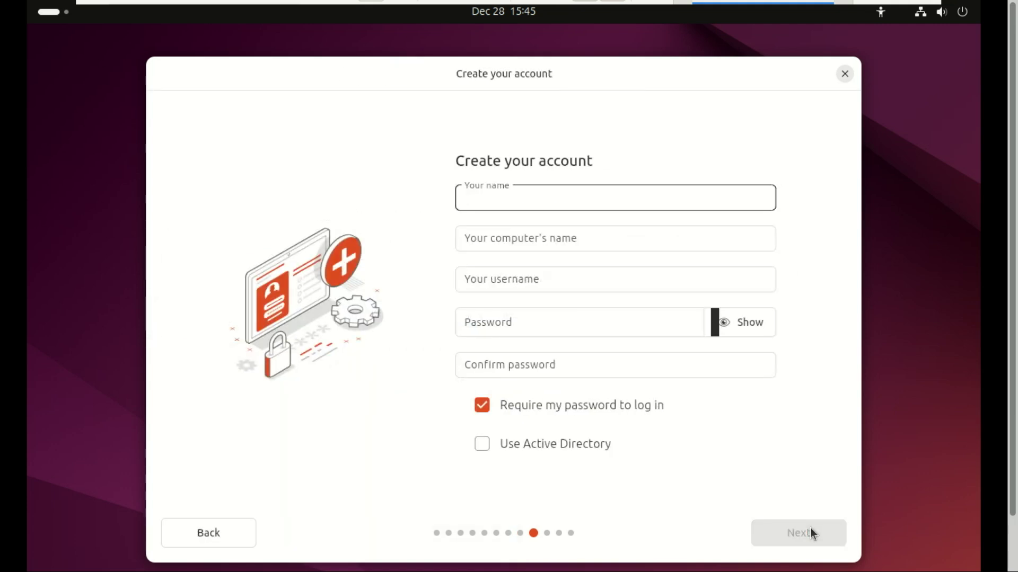
left_click(799, 534)
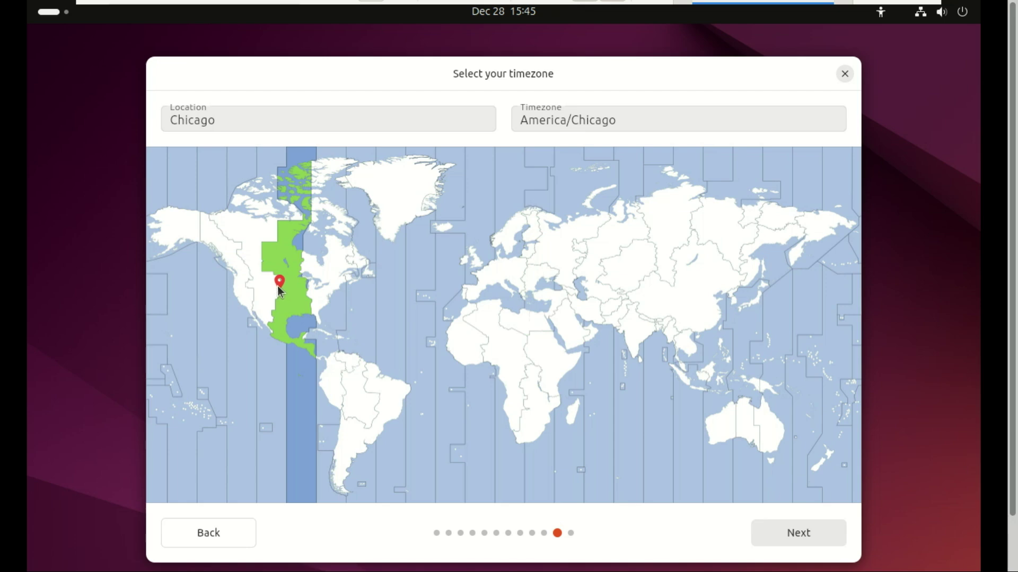
Confirm the Chicago timezone, start the installation, then show and hide the detailed log.
left_click(814, 535)
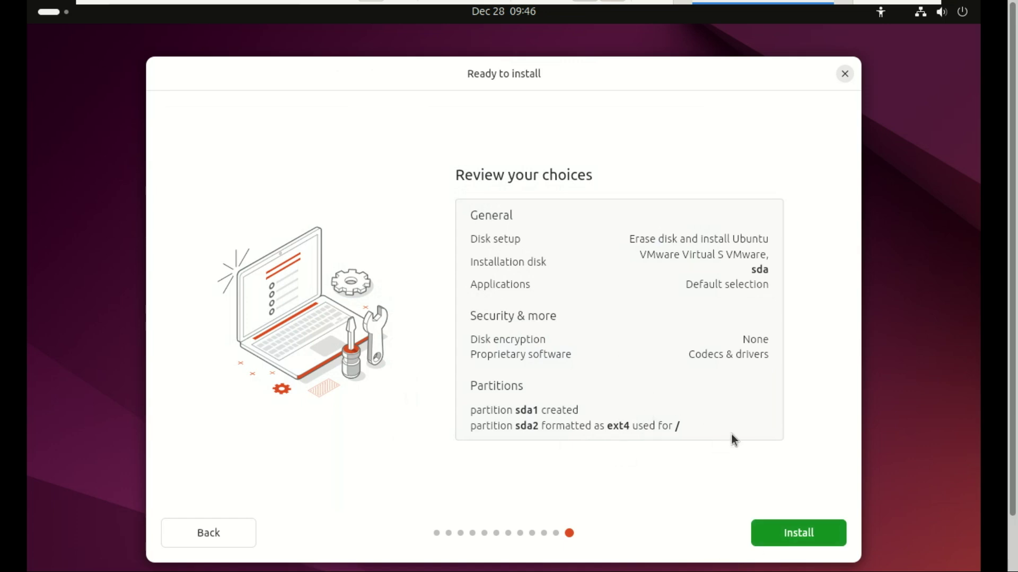
left_click(801, 530)
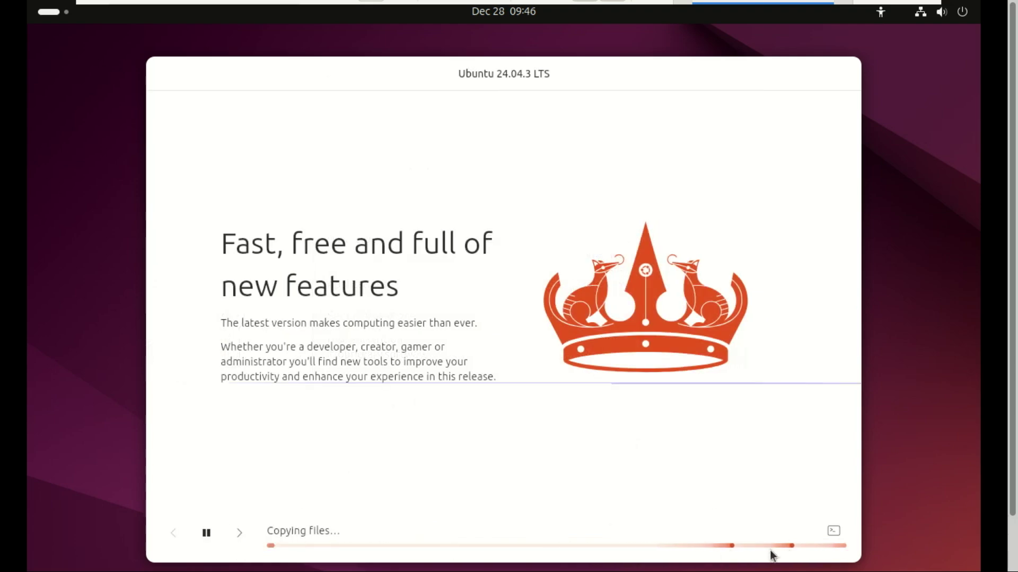
left_click(834, 532)
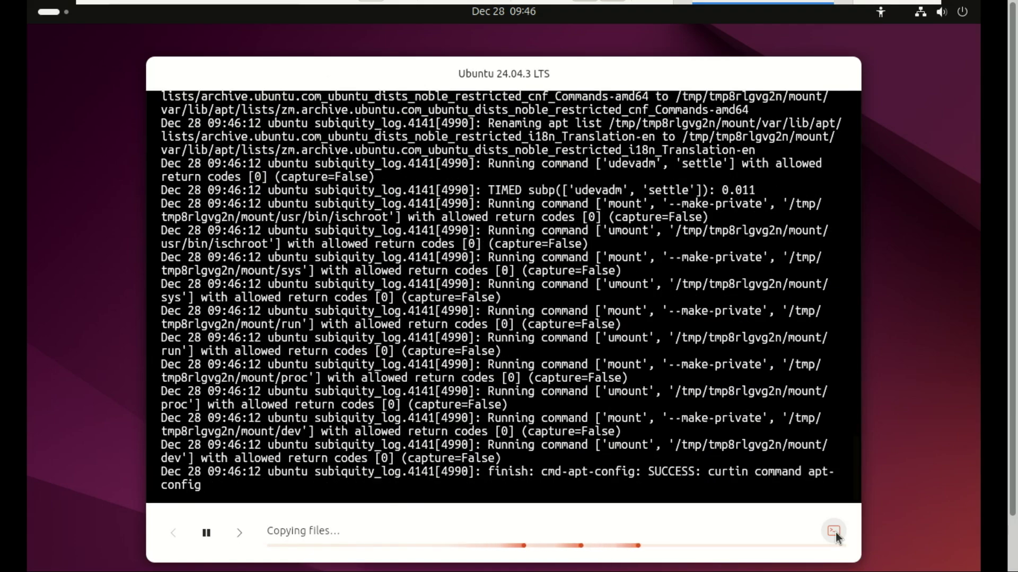
left_click(836, 532)
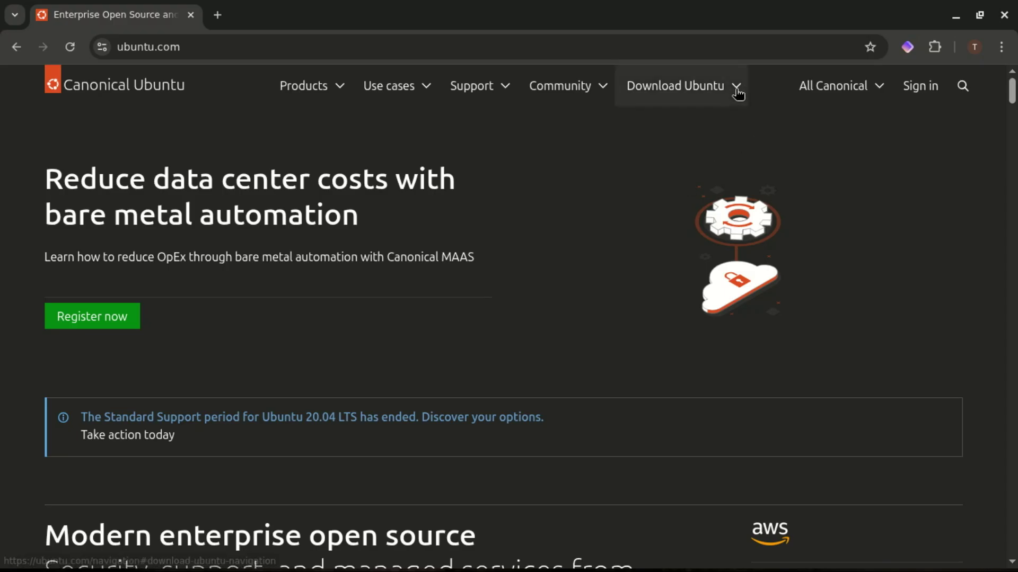
Download the 5.9 GB Ubuntu Desktop 24.04.3 LTS image and check it in recent downloads.
left_click(736, 89)
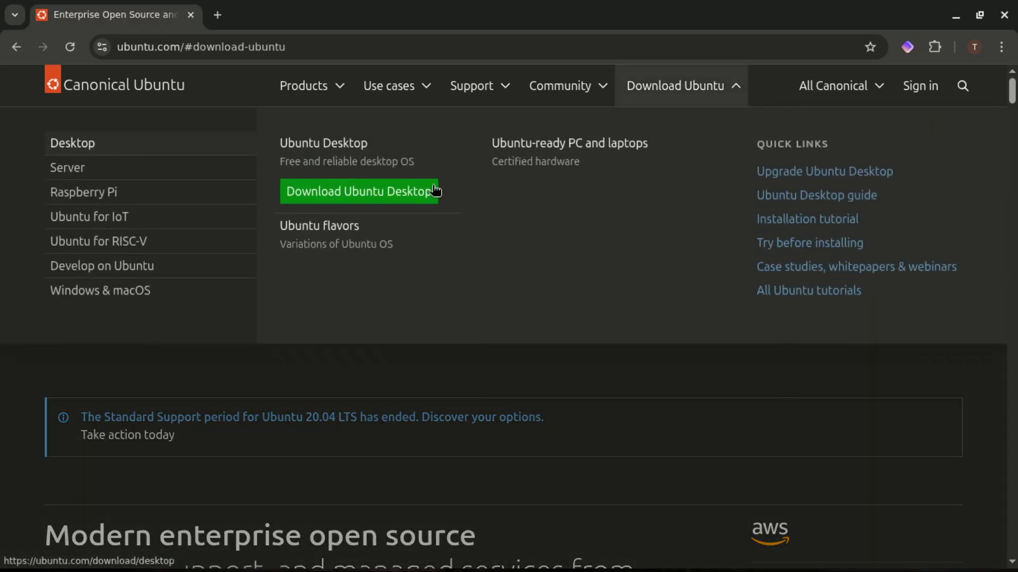
left_click(333, 195)
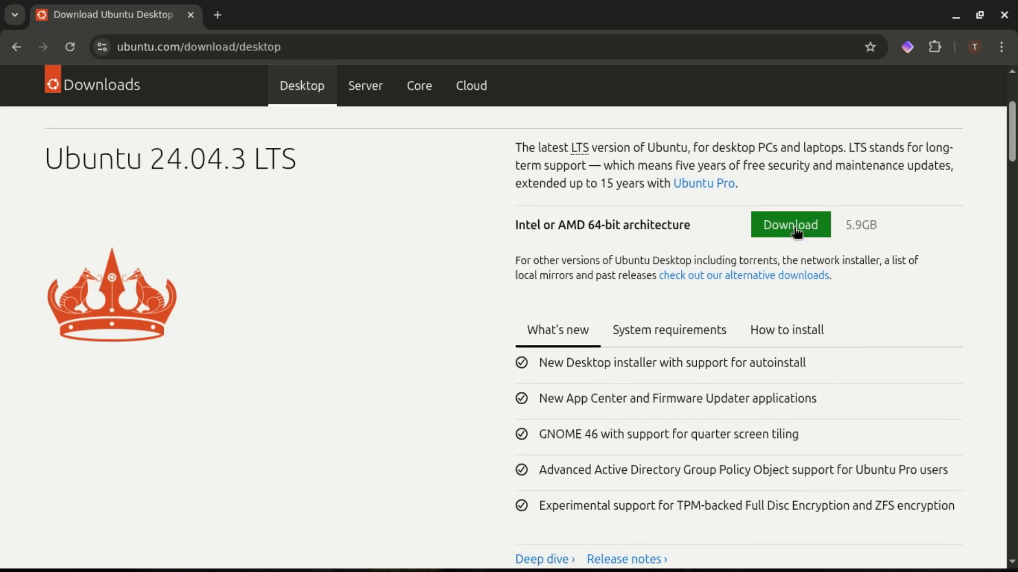
left_click(801, 226)
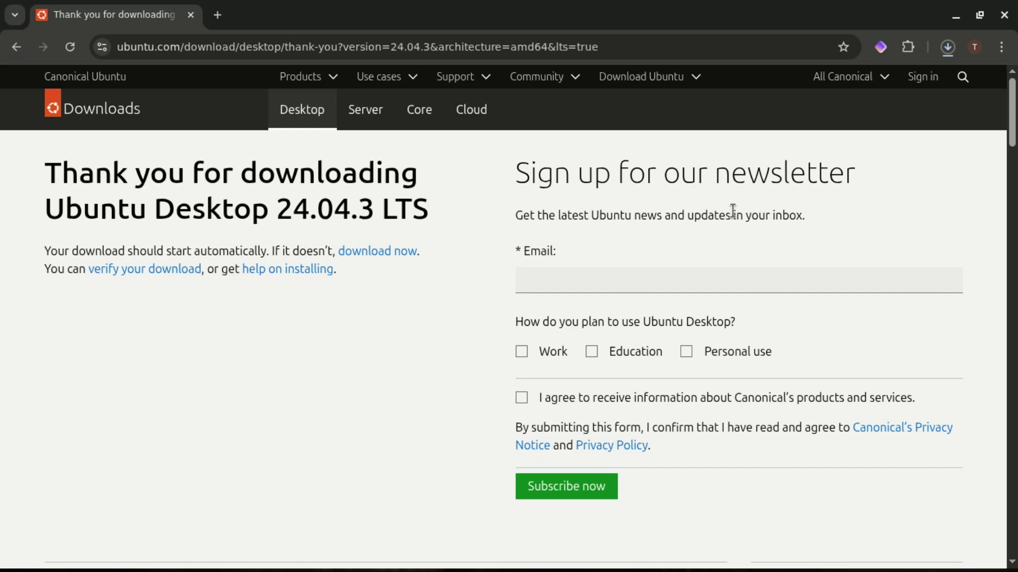
left_click(946, 47)
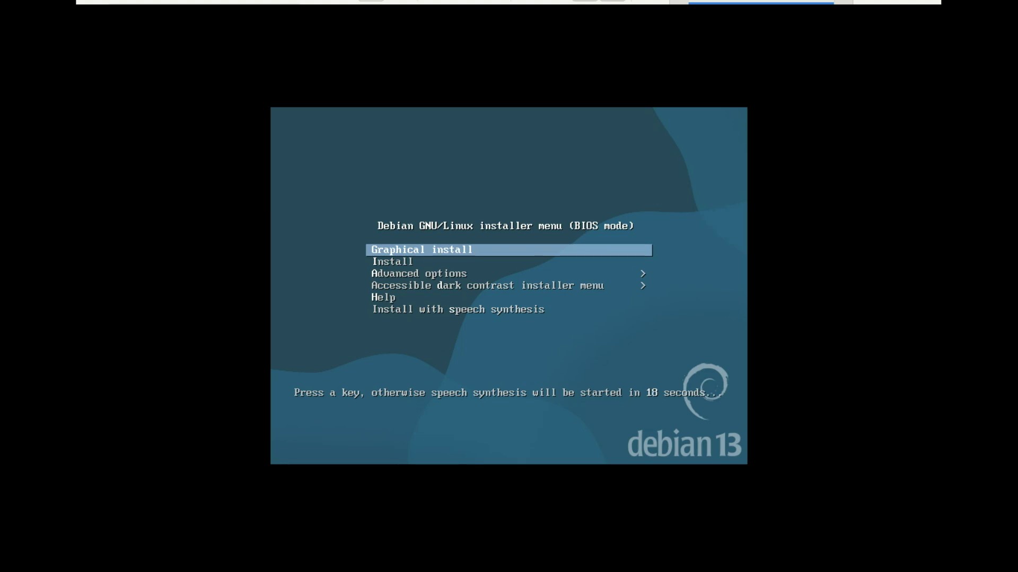
Choose Graphical install, then keep English as the language and United States as the location.
key("Return")
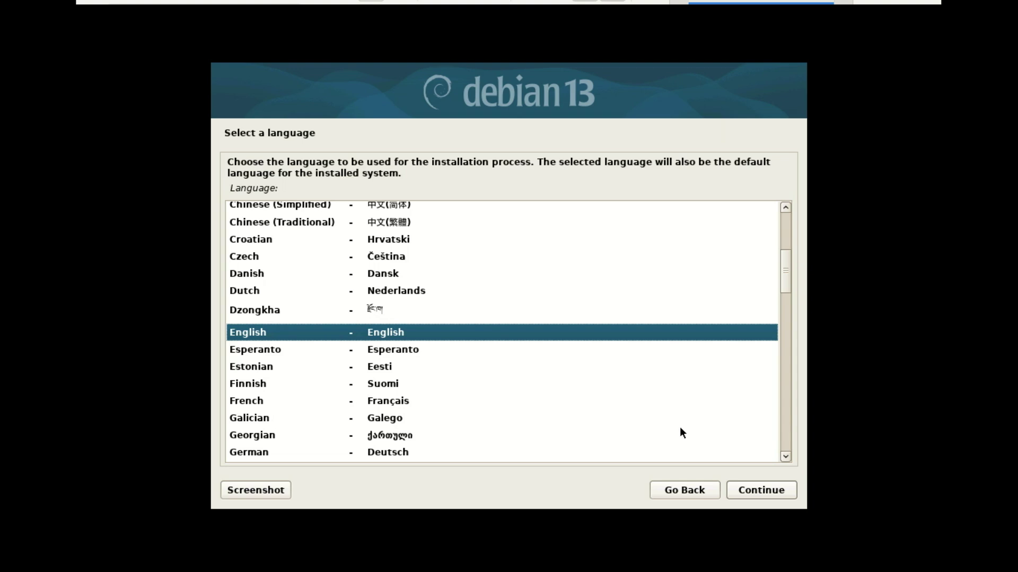
left_click(766, 490)
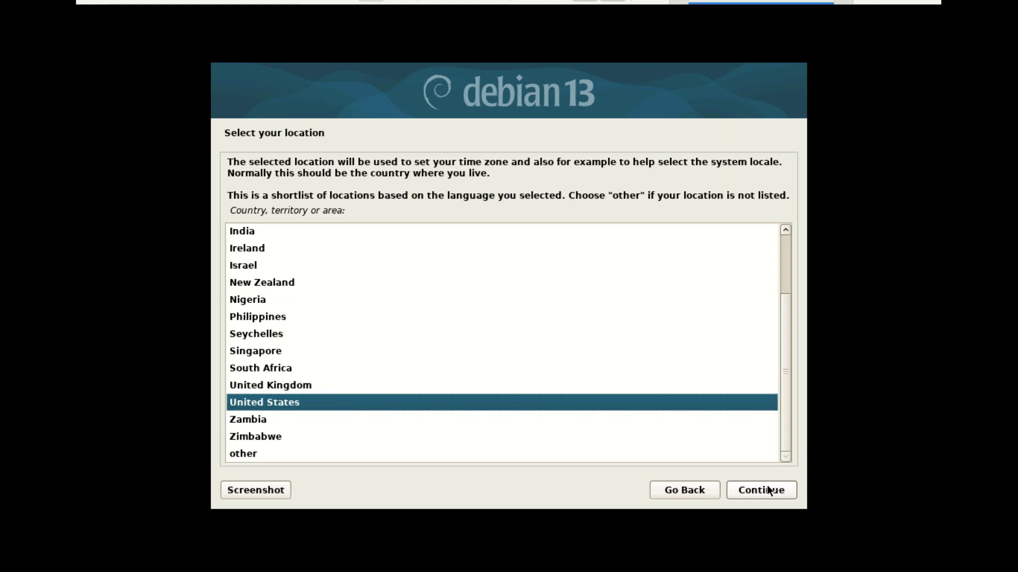
left_click(768, 490)
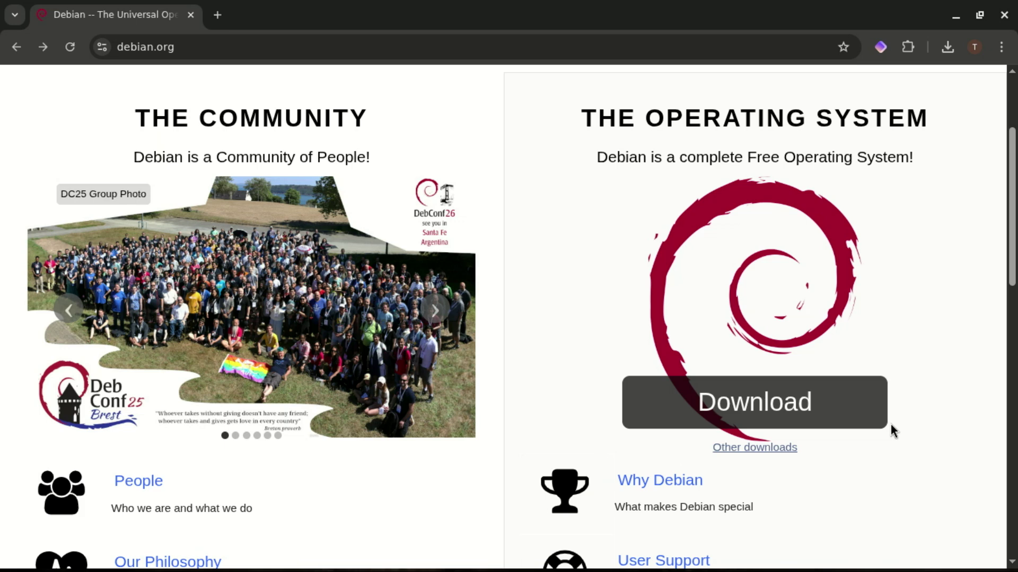
From the Other downloads page, download the Debian 13.2.0 64-bit PC DVD-1 ISO and check its progress.
left_click(778, 448)
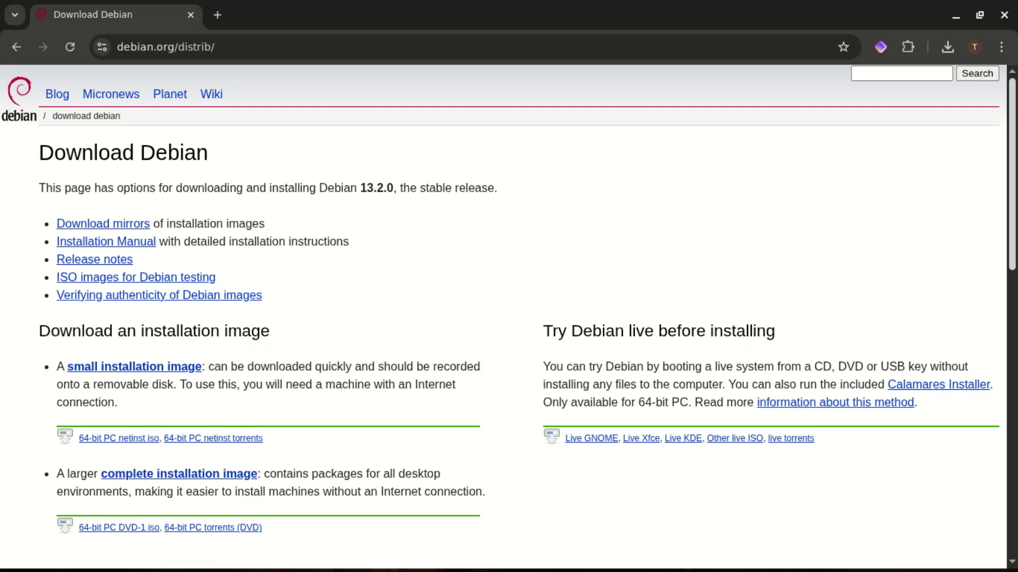
scroll(1015, 217, "down", 3)
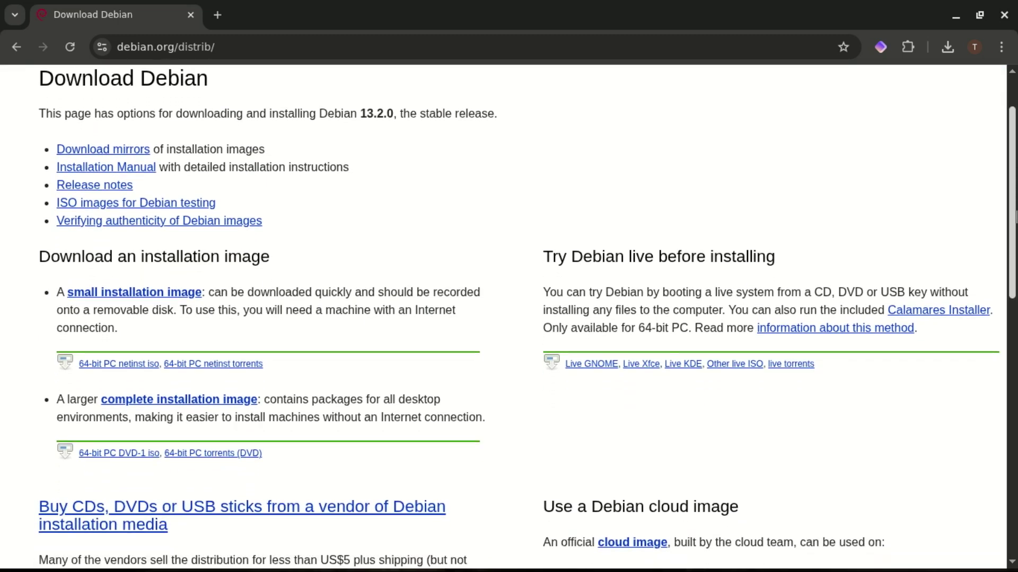
scroll(1015, 218, "down", 5)
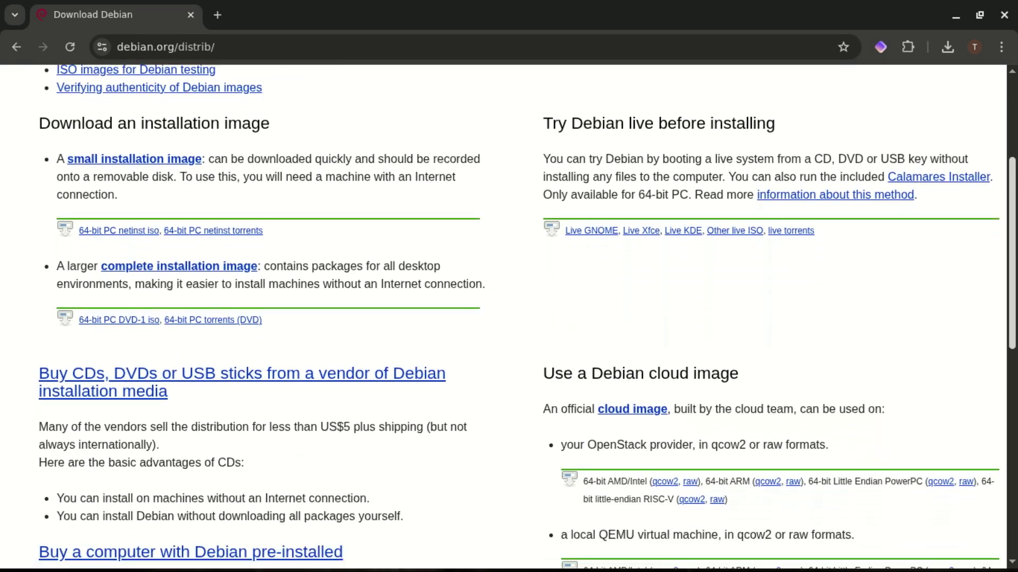
scroll(1015, 217, "down", 1)
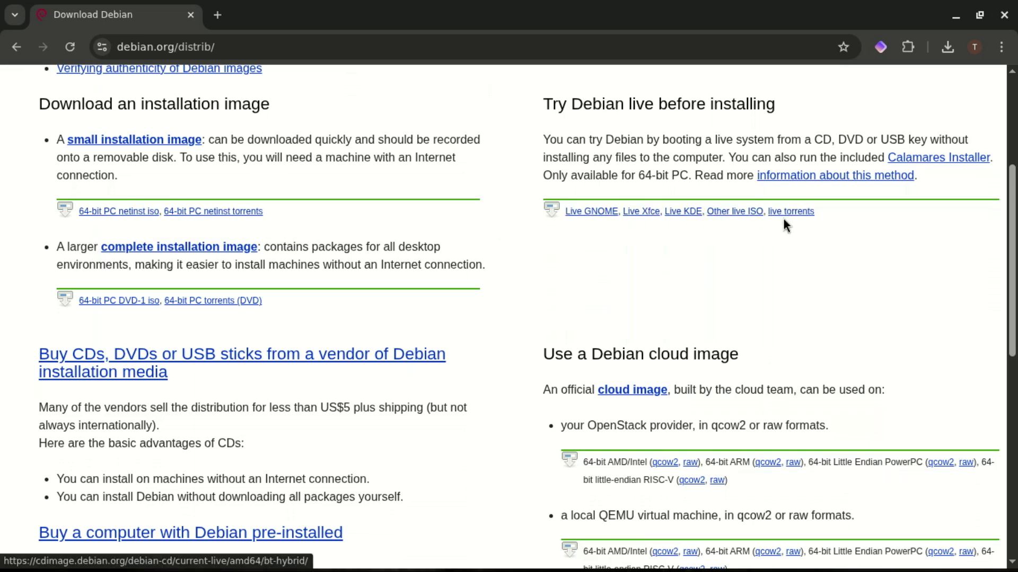
left_click_drag(1012, 241, 1007, 291)
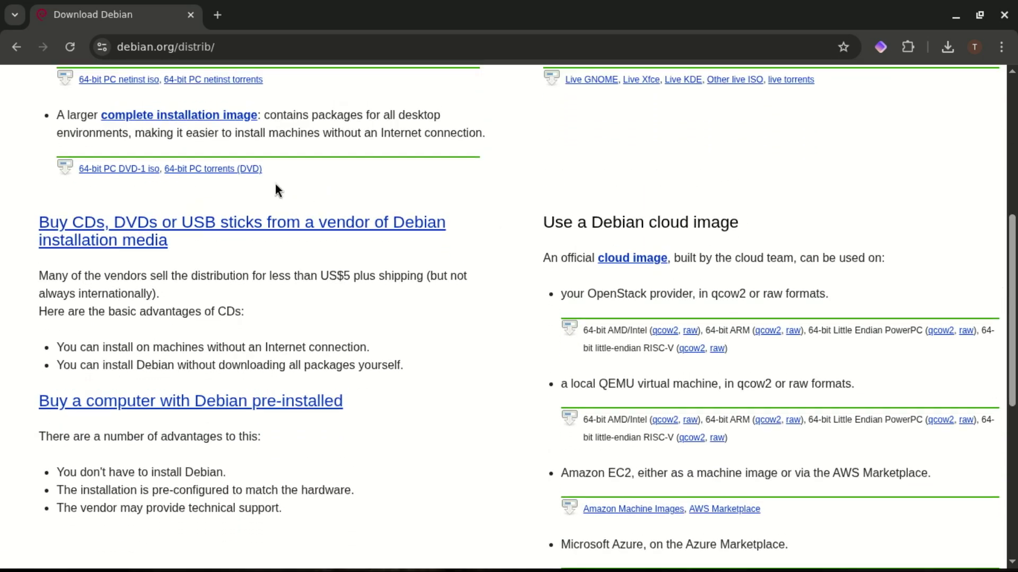
scroll(229, 173, "up", 5)
left_click(125, 429)
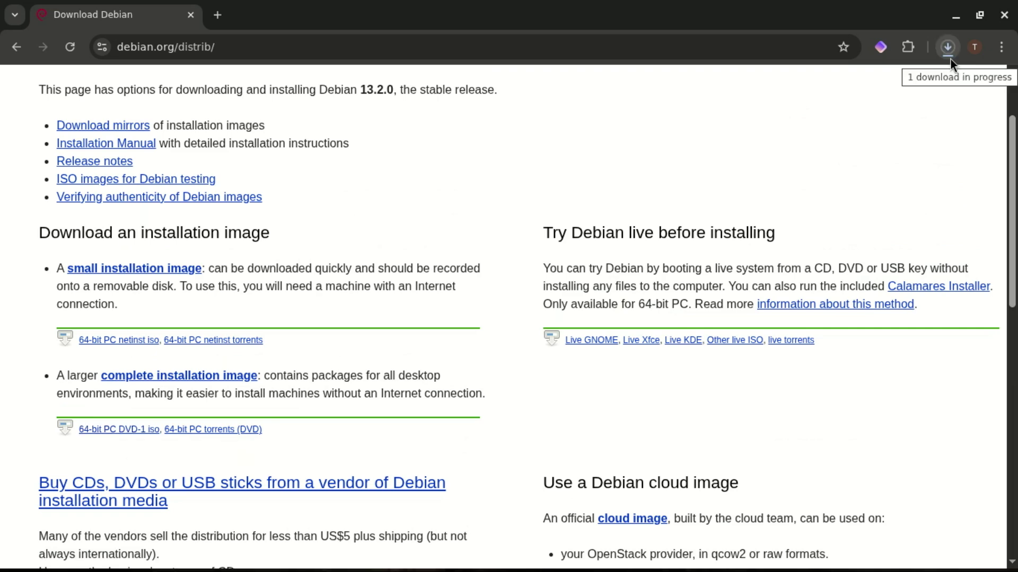
left_click(949, 57)
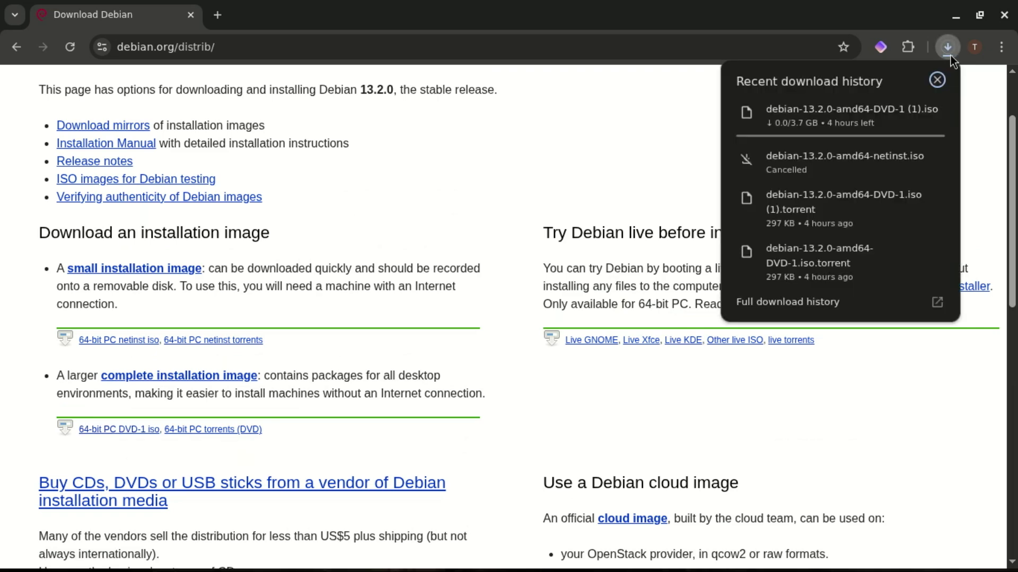
Back on debian.org, start the default 784 MB netinst download and confirm it in recent downloads.
left_click(16, 46)
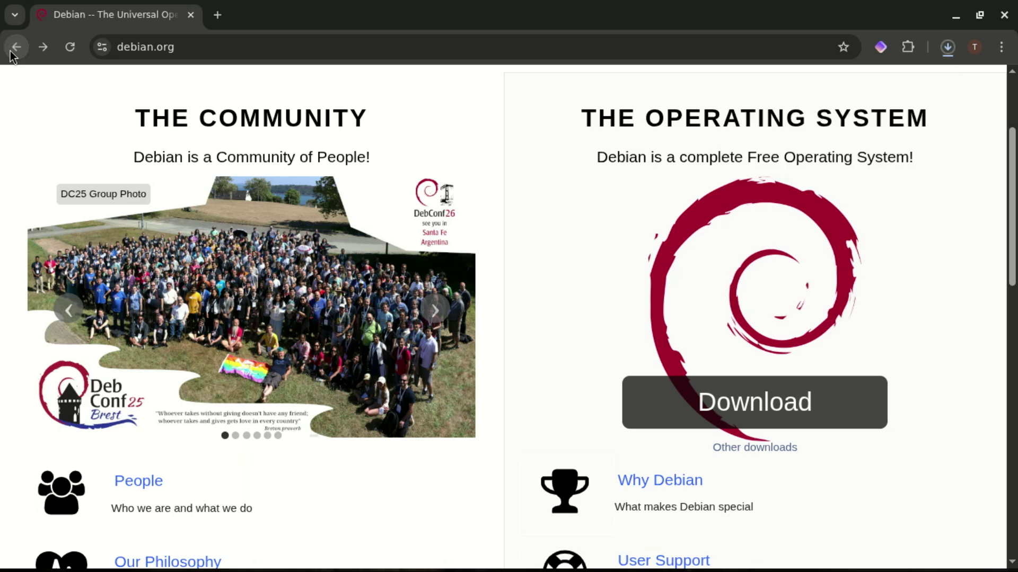
left_click(784, 401)
left_click(947, 49)
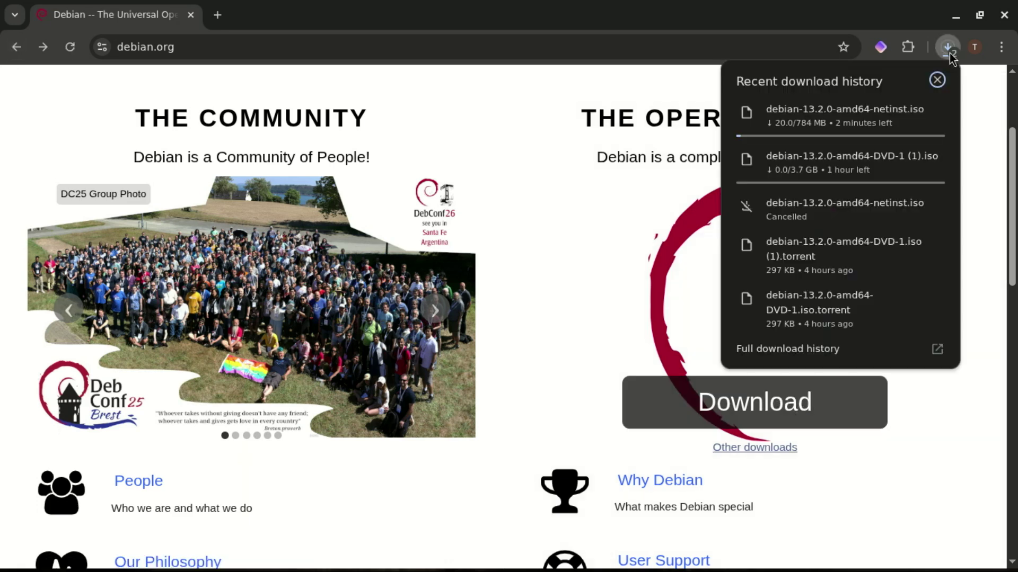
mouse_move(792, 123)
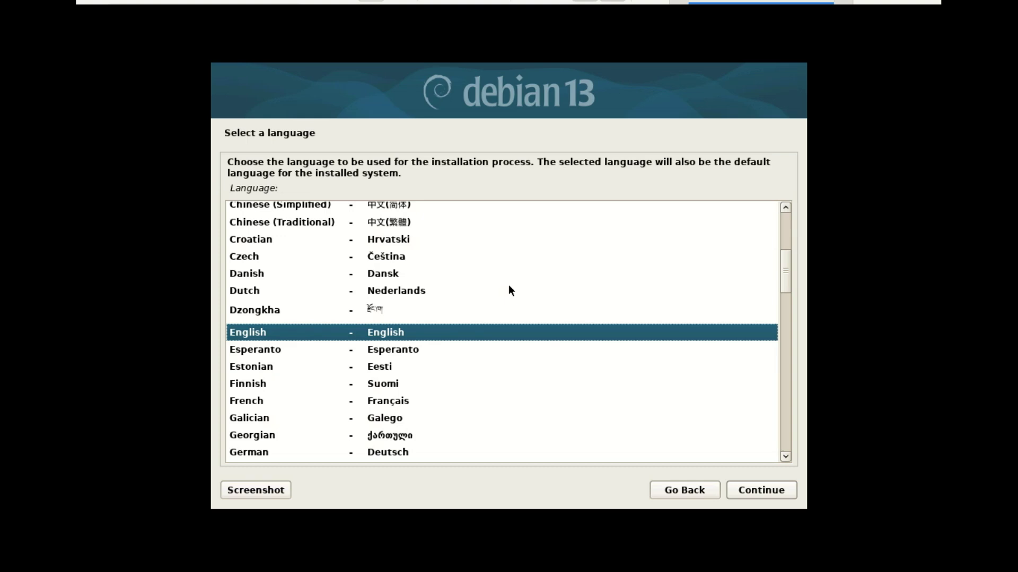
Accept English, United States as location, and the American English keymap.
left_click(768, 491)
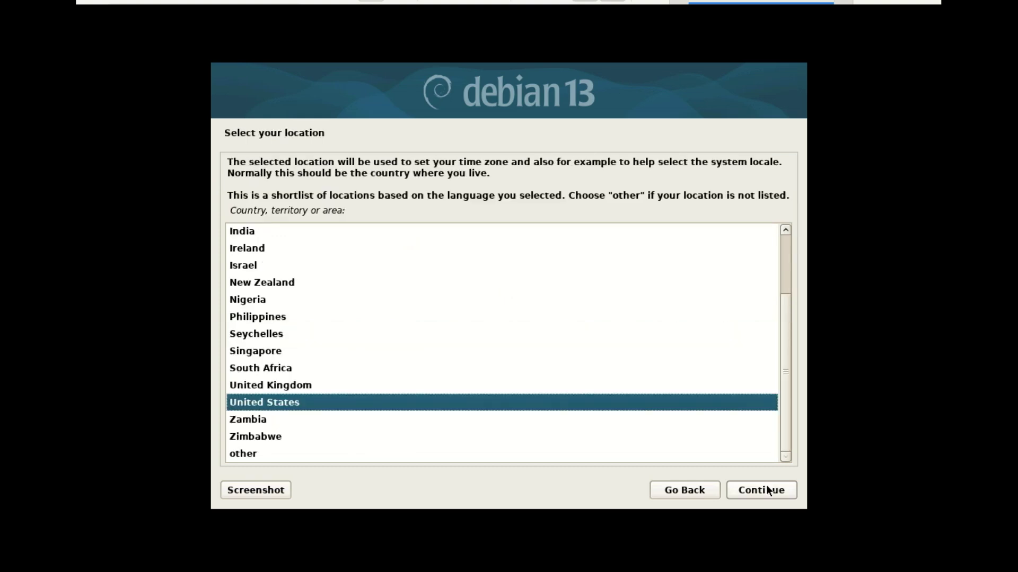
left_click(768, 490)
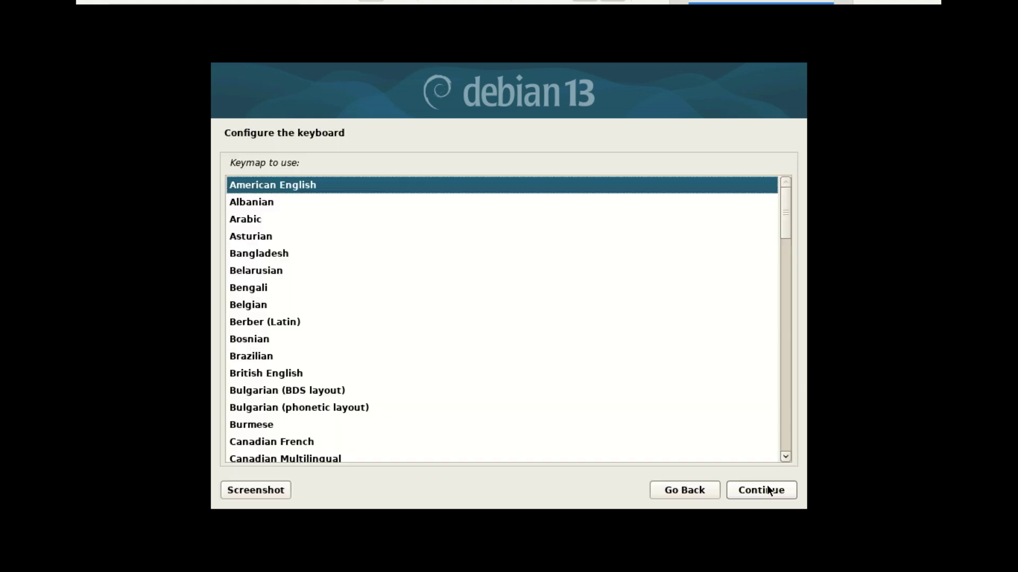
left_click(768, 490)
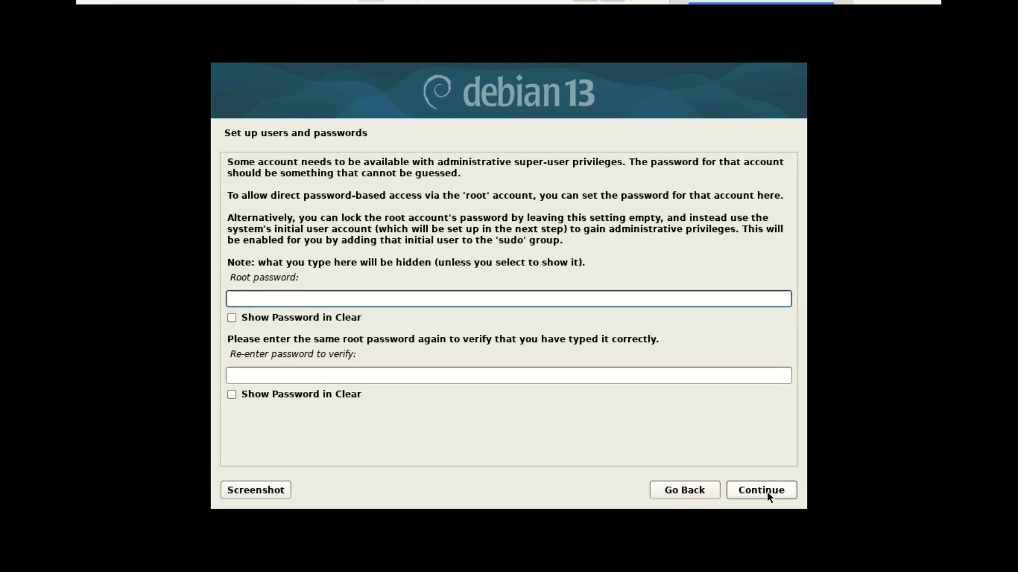
Set the root password, keep hostname debian, and leave the domain name empty.
type("*********")
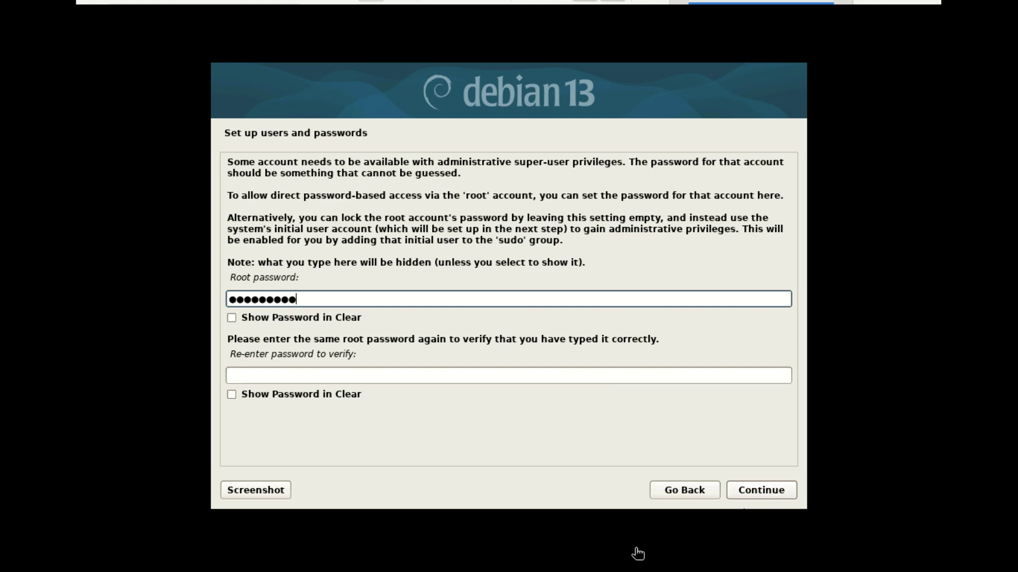
left_click(500, 378)
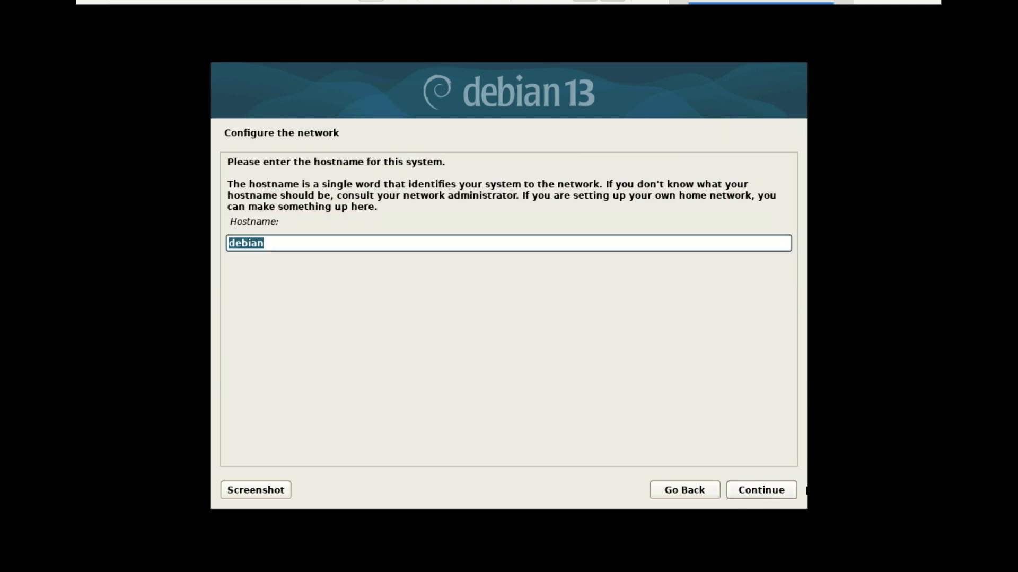
left_click(762, 491)
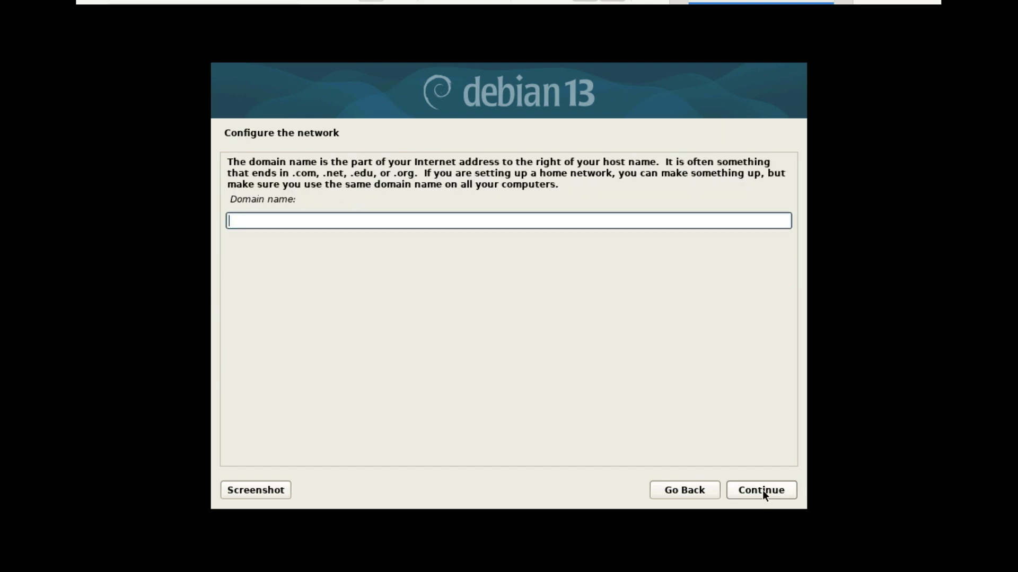
left_click(764, 489)
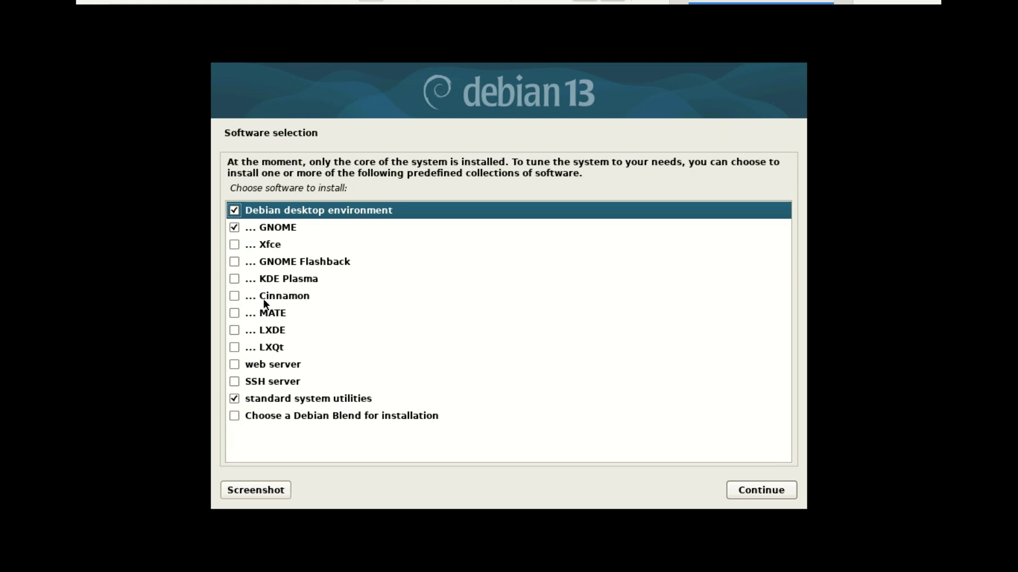
Swap GNOME for KDE Plasma, install GRUB on /dev/sda, and complete the installation.
left_click(233, 231)
left_click(237, 277)
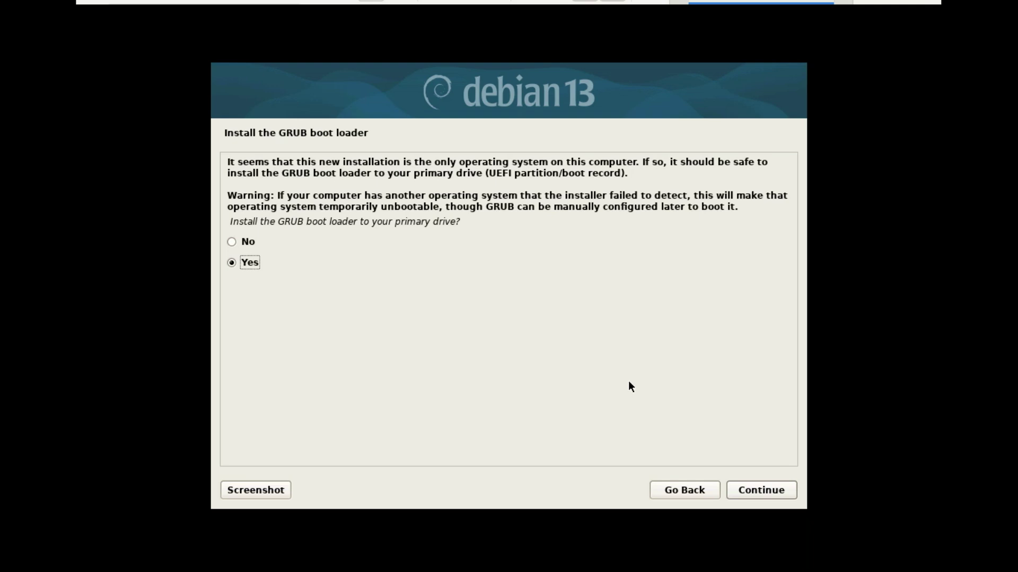
left_click(755, 489)
key("Down")
left_click(763, 490)
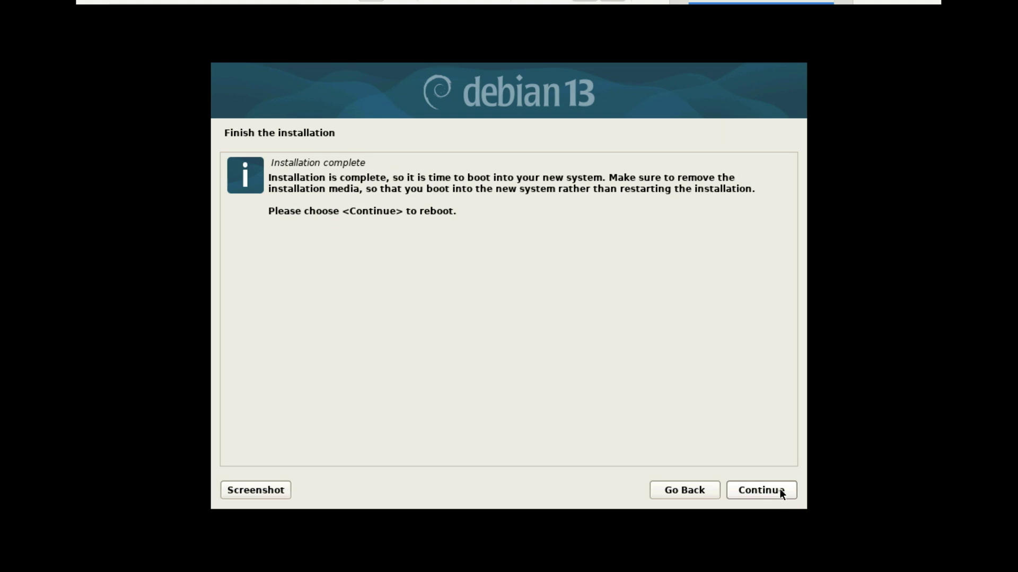
left_click(780, 489)
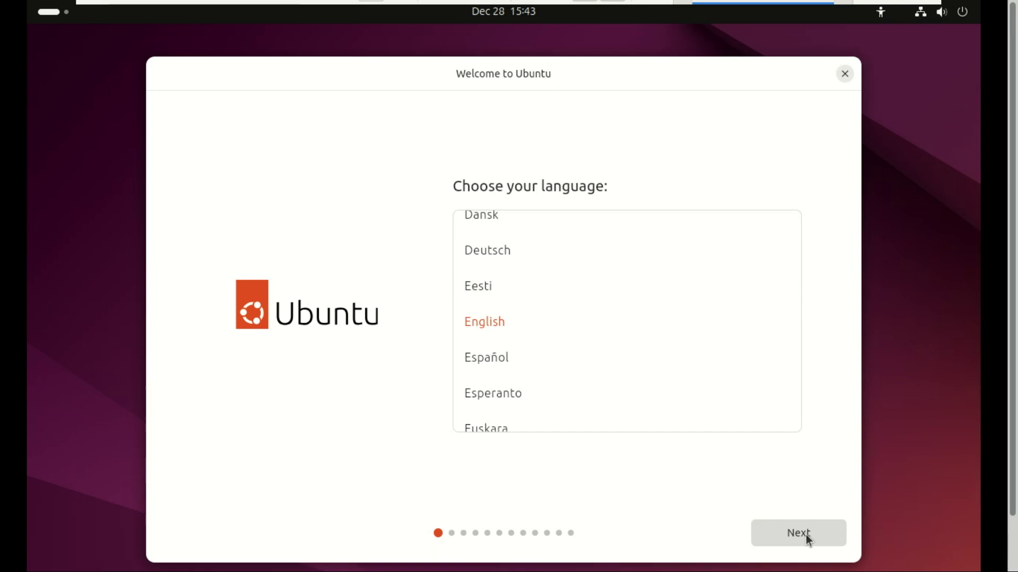
Keep English, default accessibility, English (US) keyboard, Install Ubuntu, interactive installation and default apps.
left_click(798, 532)
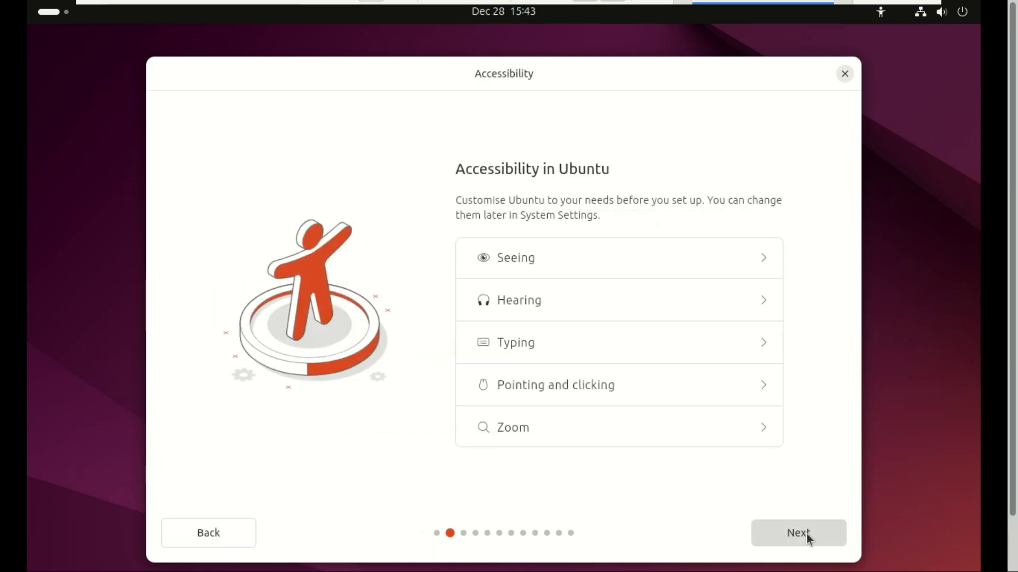
left_click(806, 533)
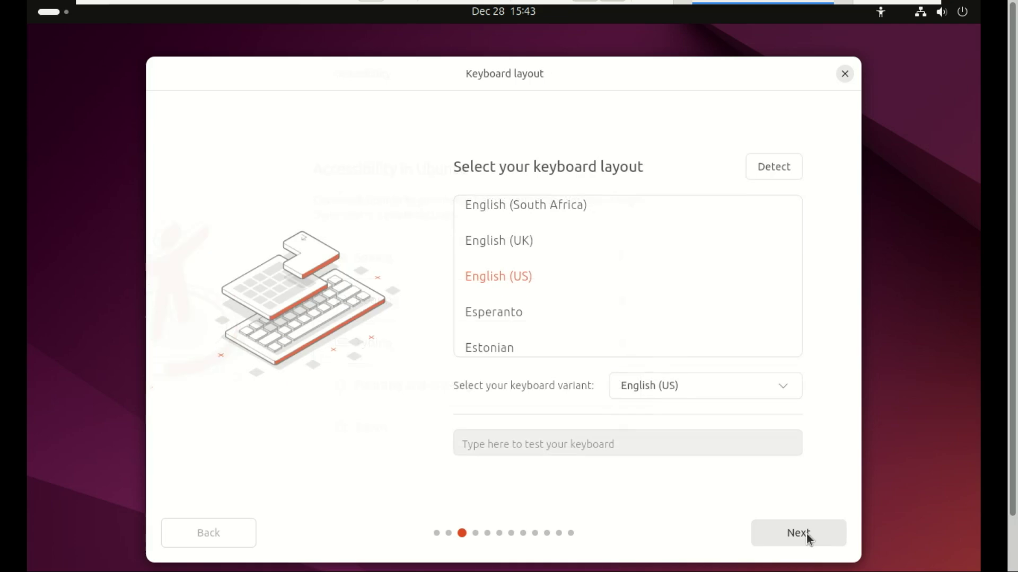
left_click(807, 532)
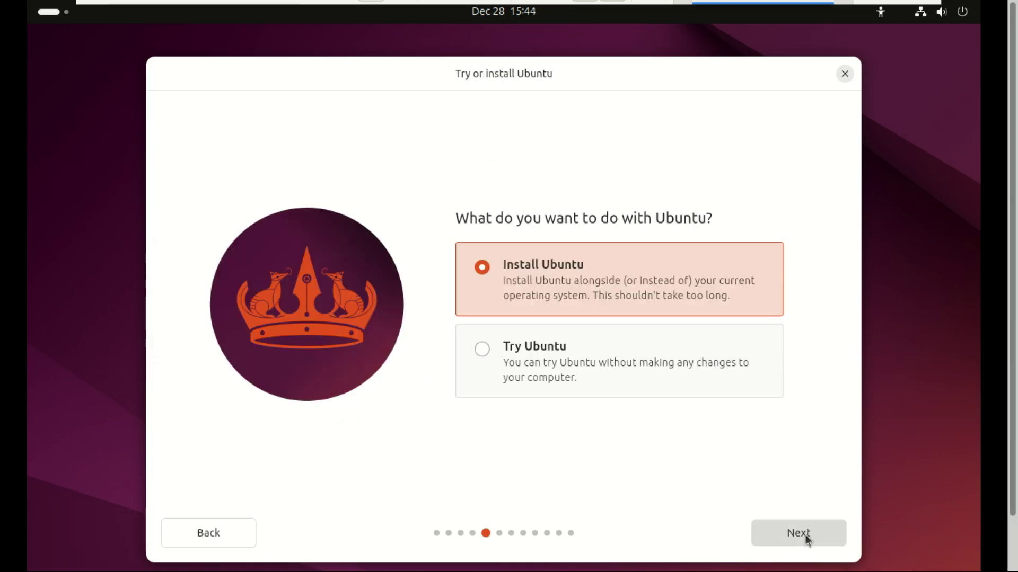
left_click(805, 534)
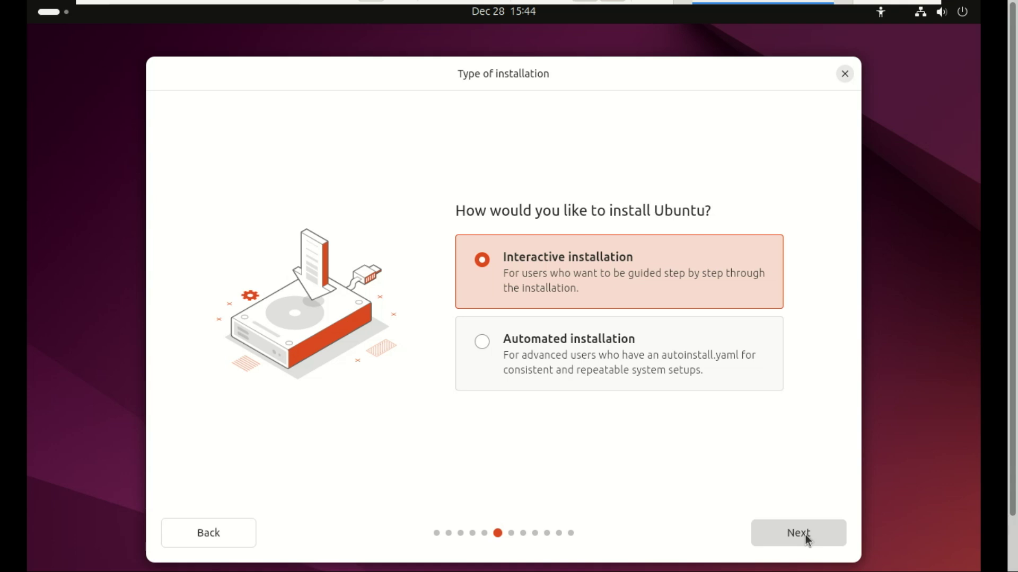
left_click(805, 535)
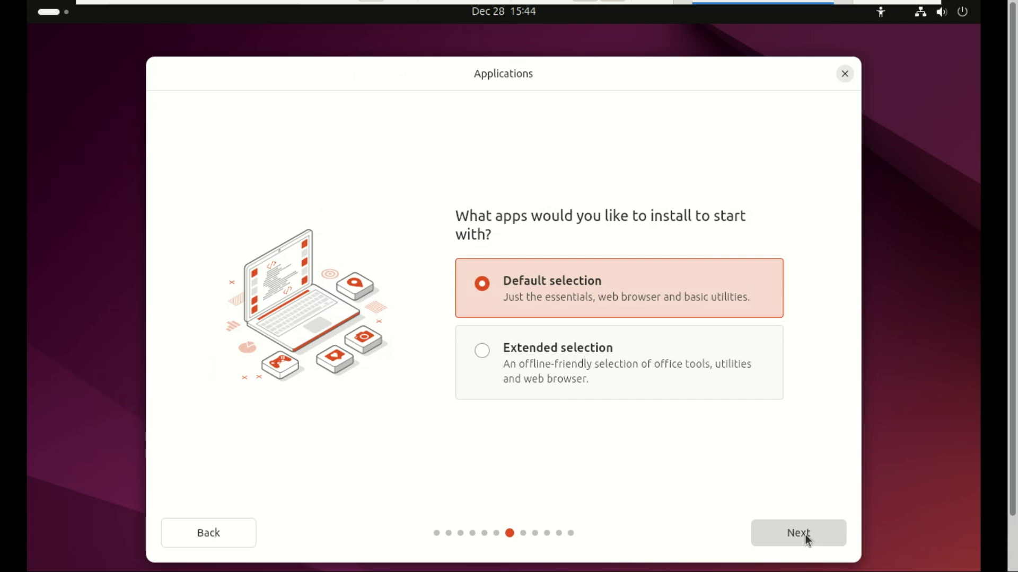
left_click(804, 535)
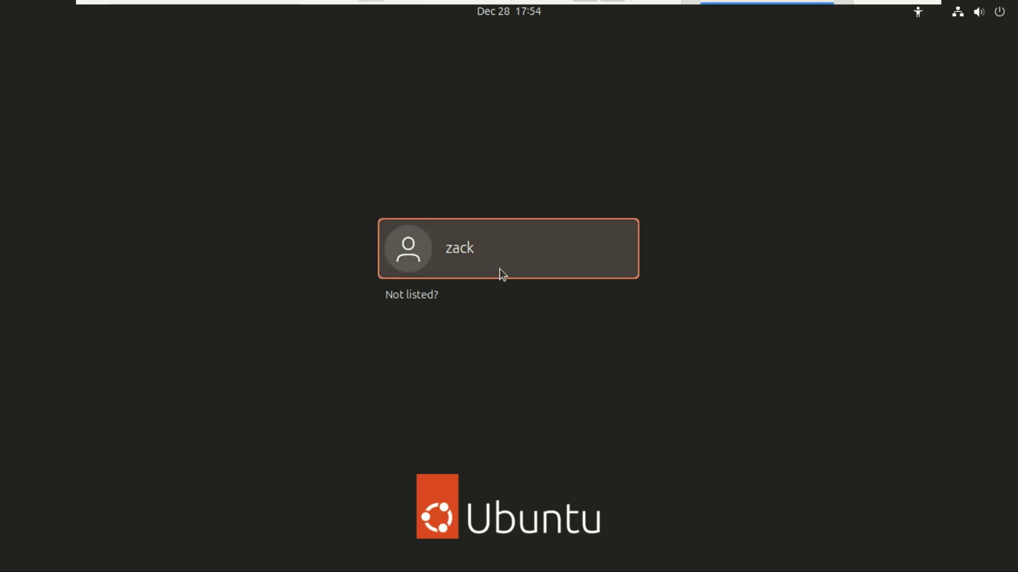
Log in to Ubuntu and glance over the installed applications grid.
left_click(499, 269)
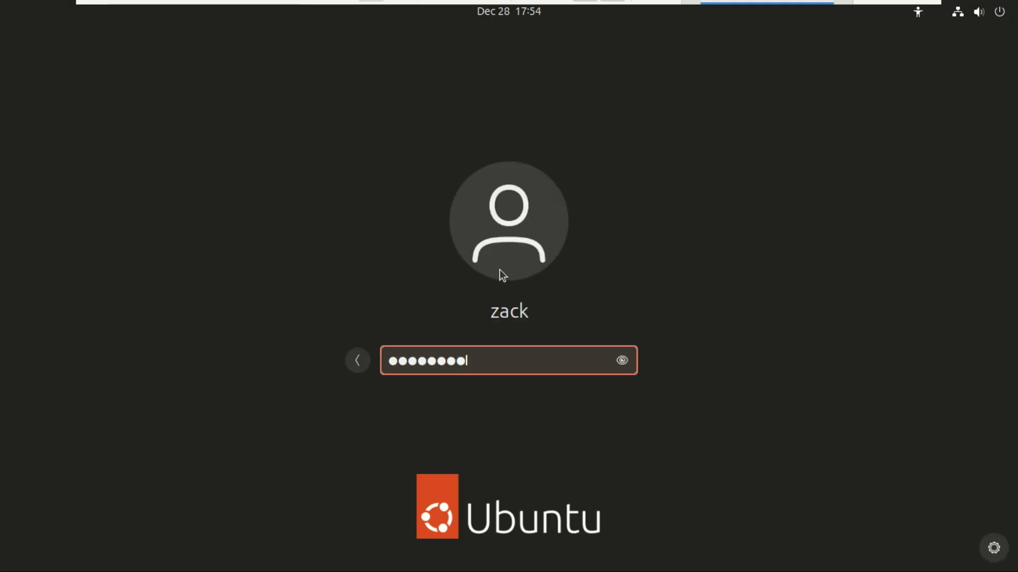
key("Return")
left_click(40, 556)
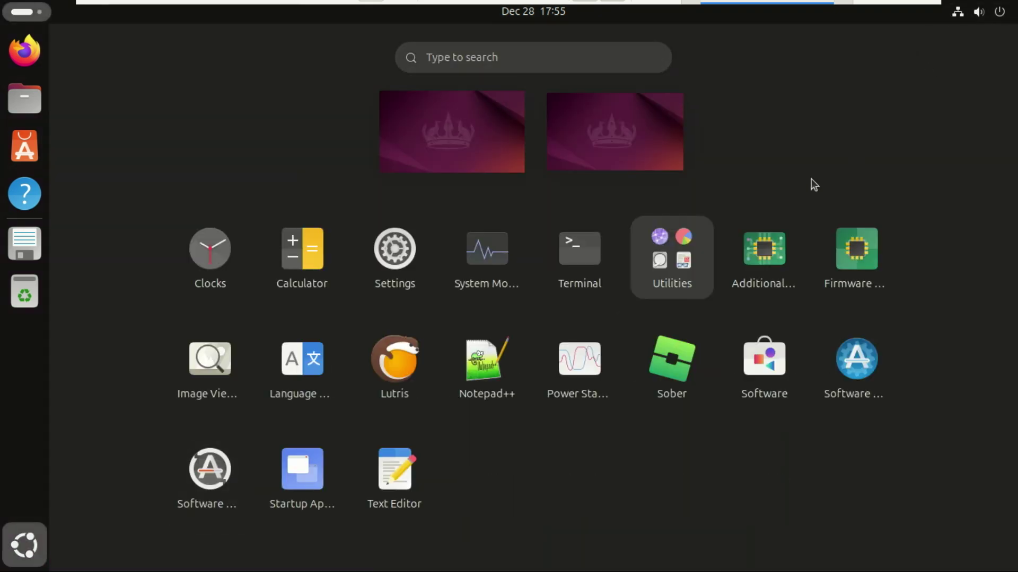
left_click(5, 555)
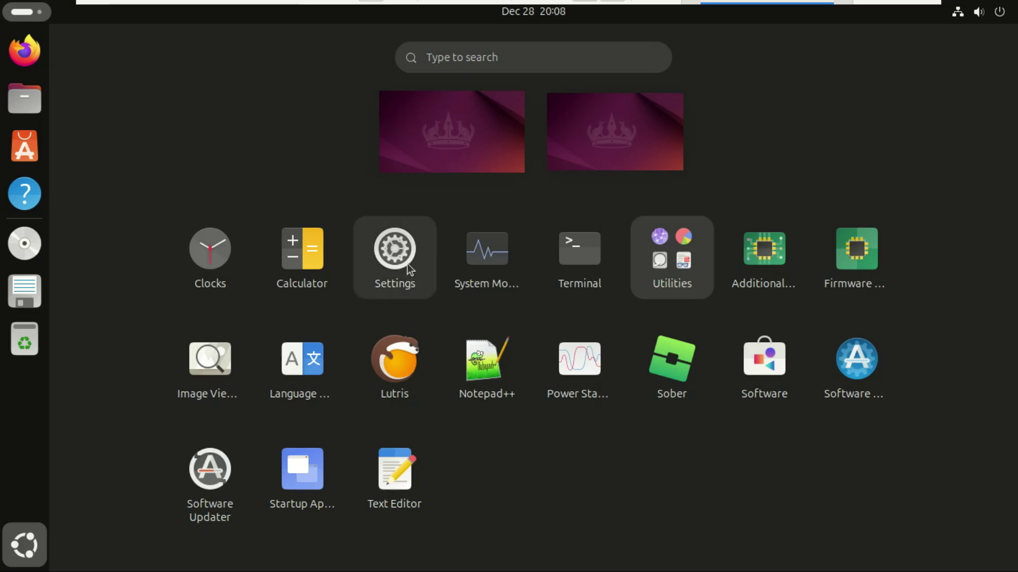
View System Details (Ubuntu 24.04.3 LTS, GNOME 46, Wayland), quit Settings, and open Files on Home.
left_click(407, 262)
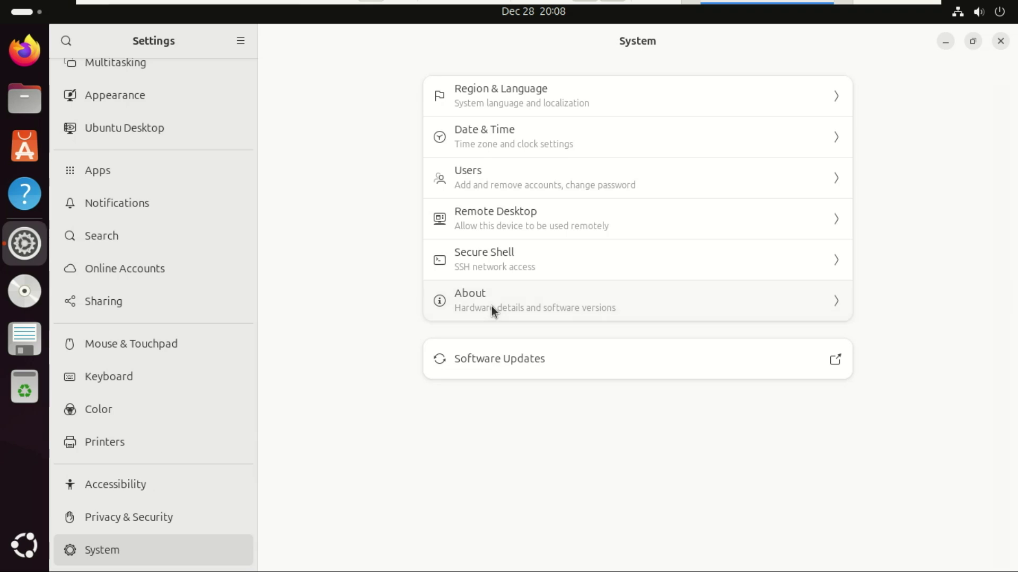
left_click(491, 307)
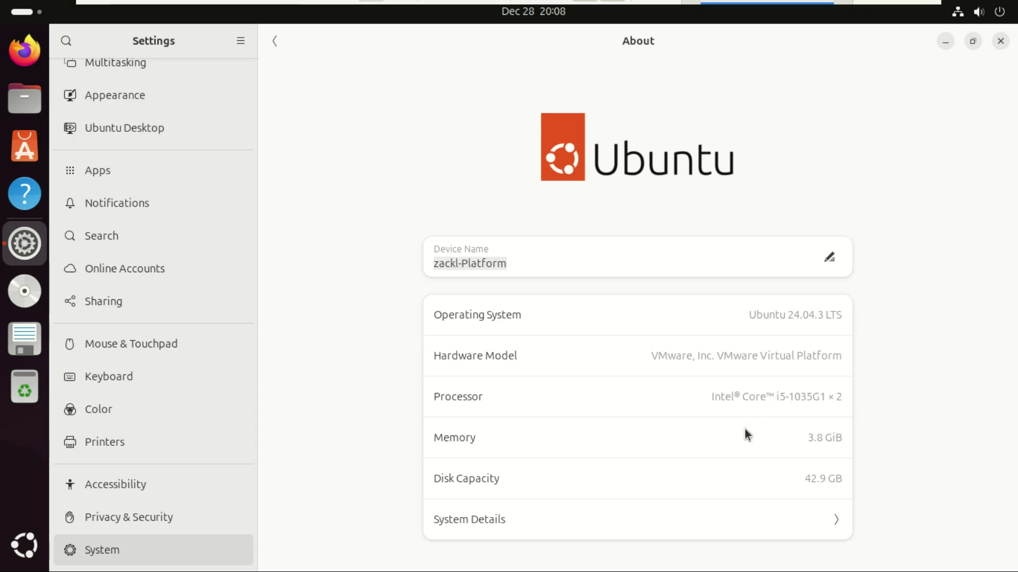
left_click(625, 518)
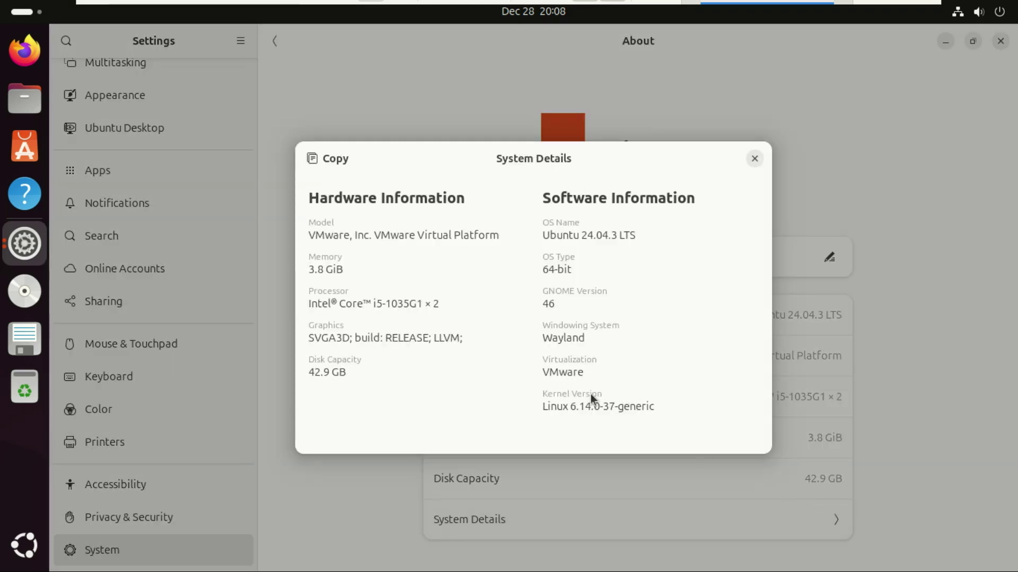
key("ctrl+q")
left_click(35, 102)
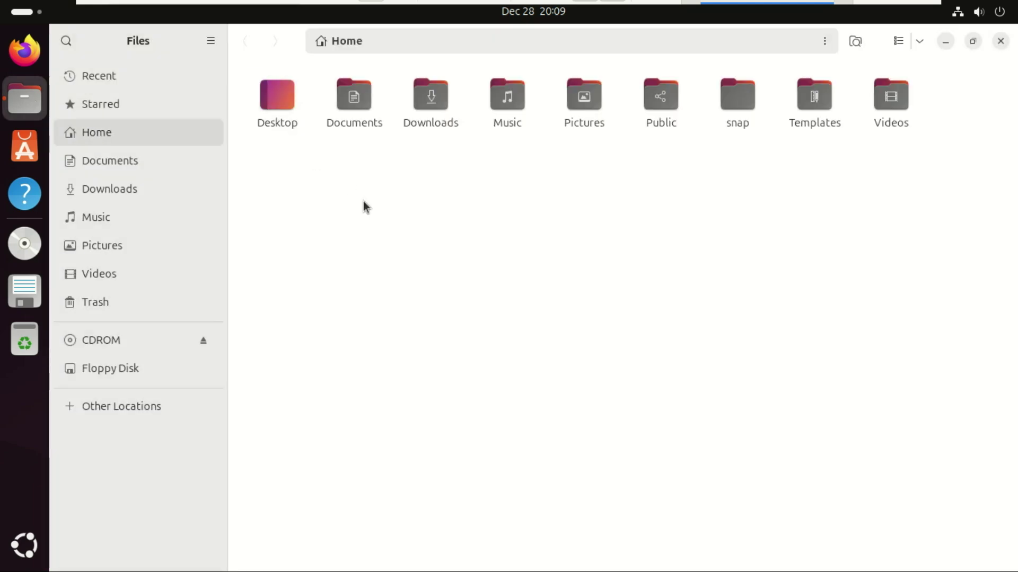
Browse Documents, Downloads, Music, Pictures, Videos, Trash, then Other Locations showing 18.4 GB / 42.0 GB available.
left_click(122, 171)
left_click(114, 192)
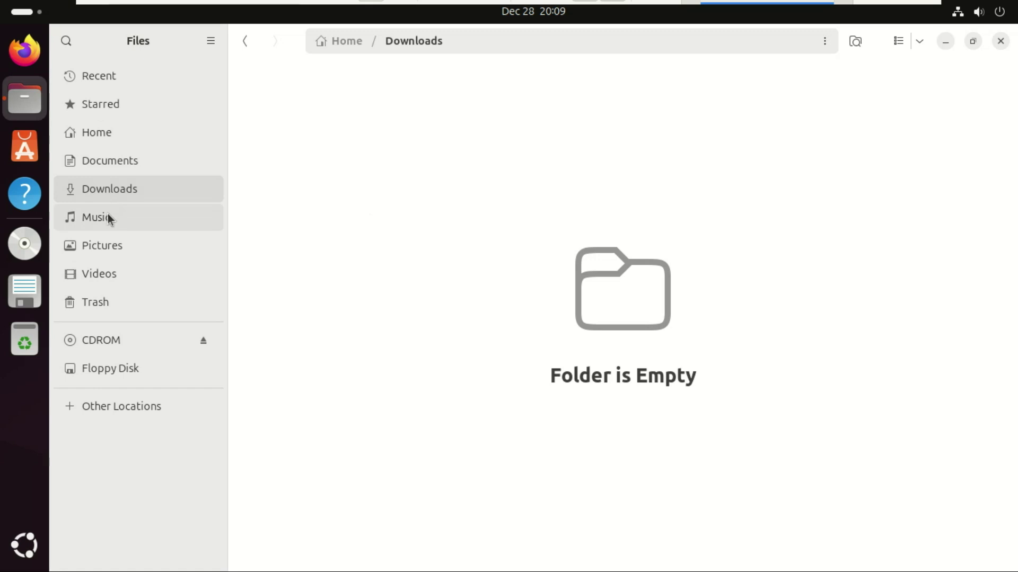
left_click(107, 214)
left_click(110, 256)
left_click(112, 276)
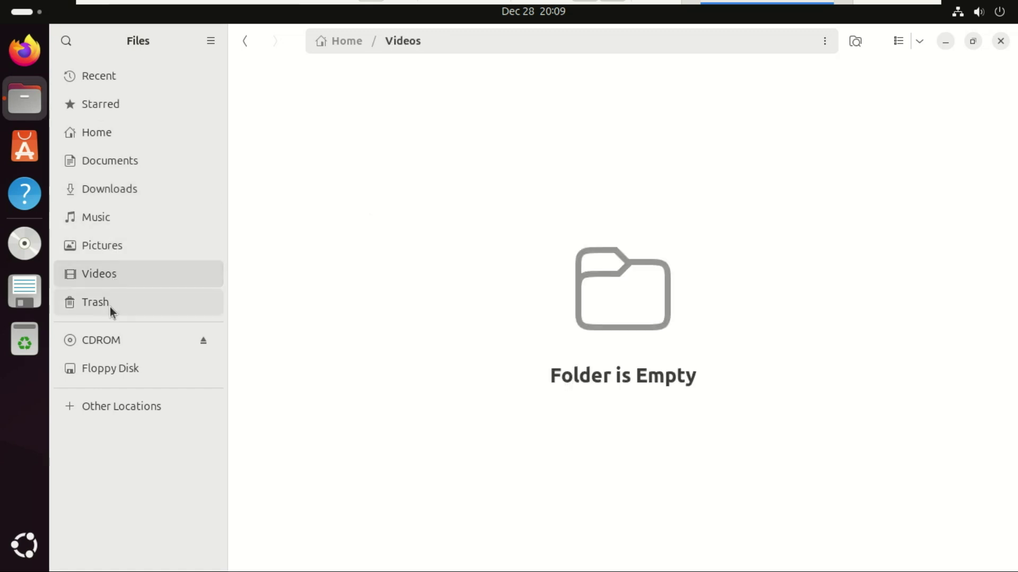
left_click(110, 307)
left_click(147, 407)
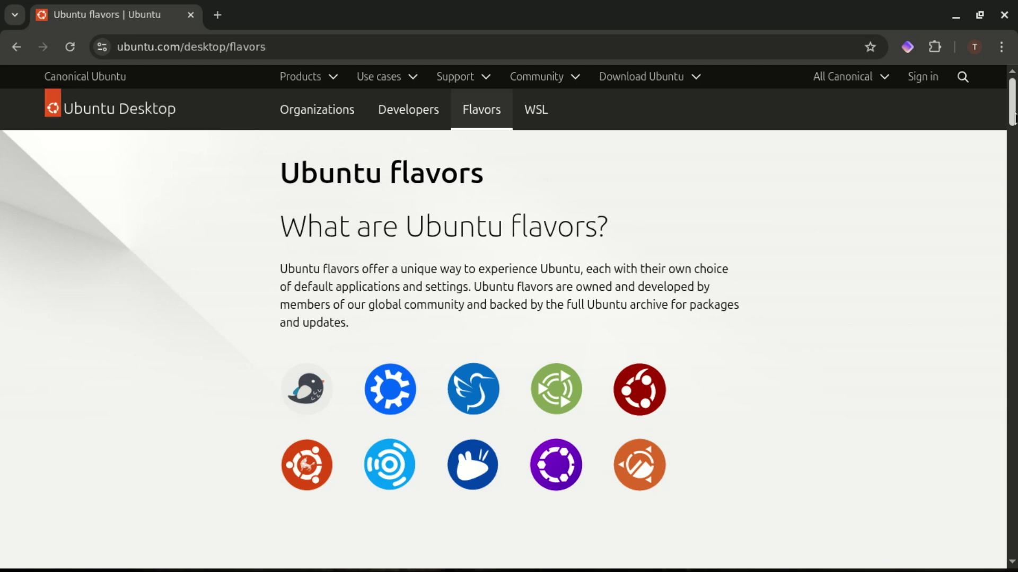
left_click_drag(1013, 117, 1013, 419)
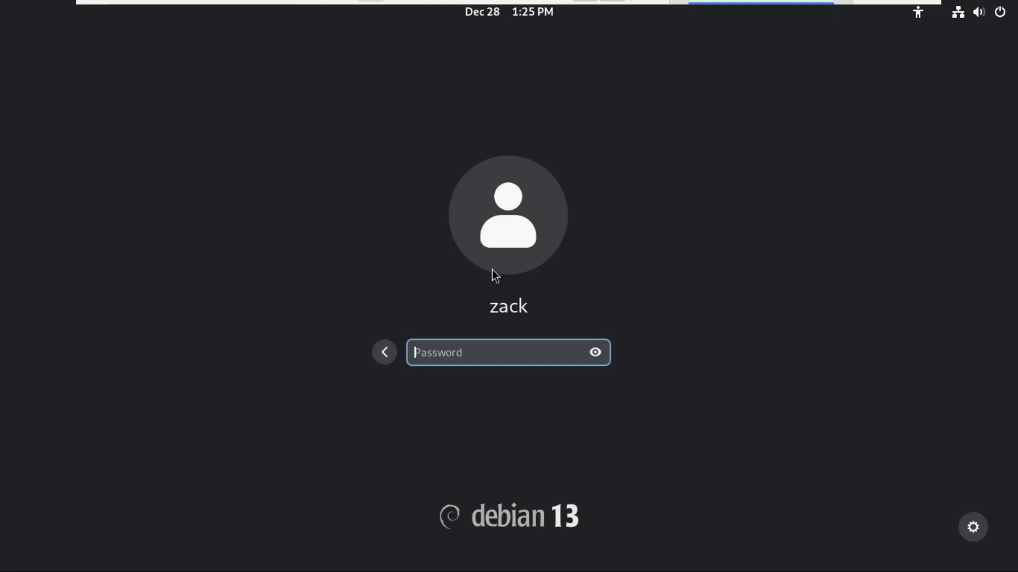
Log in to Debian 13 with the account password, browse the app grid, and launch Files.
type("*********")
key("Return")
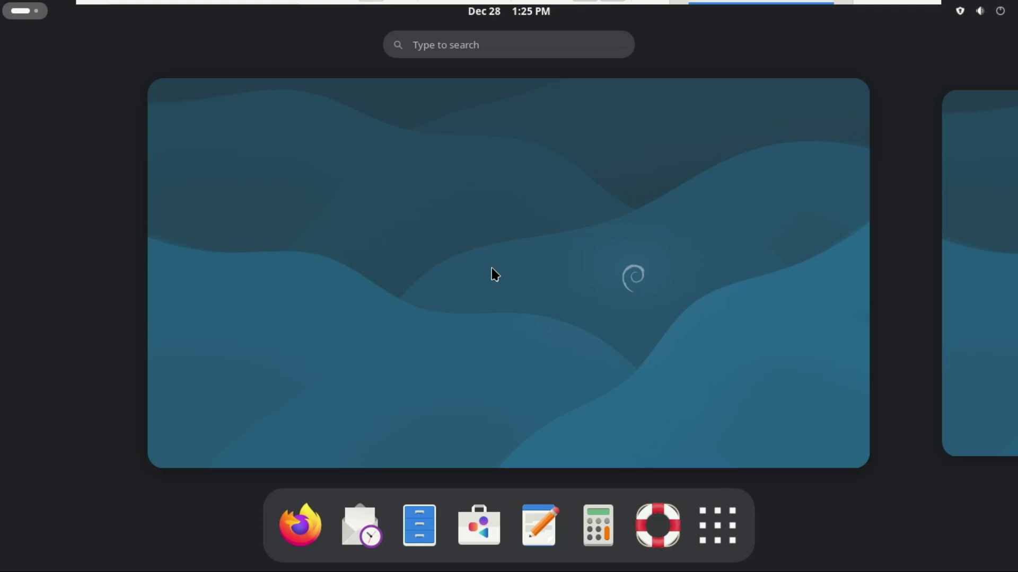
left_click(721, 522)
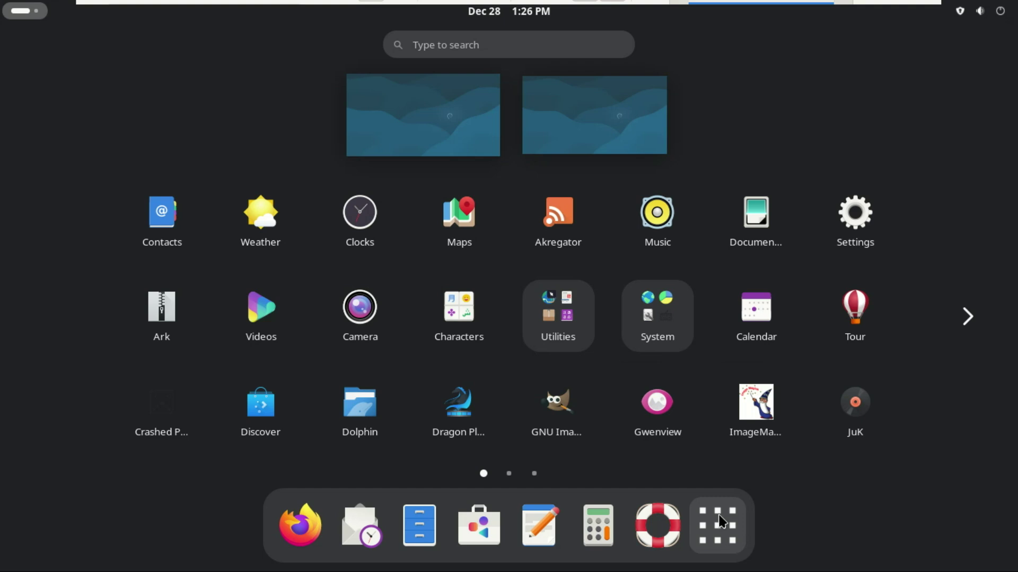
left_click(721, 522)
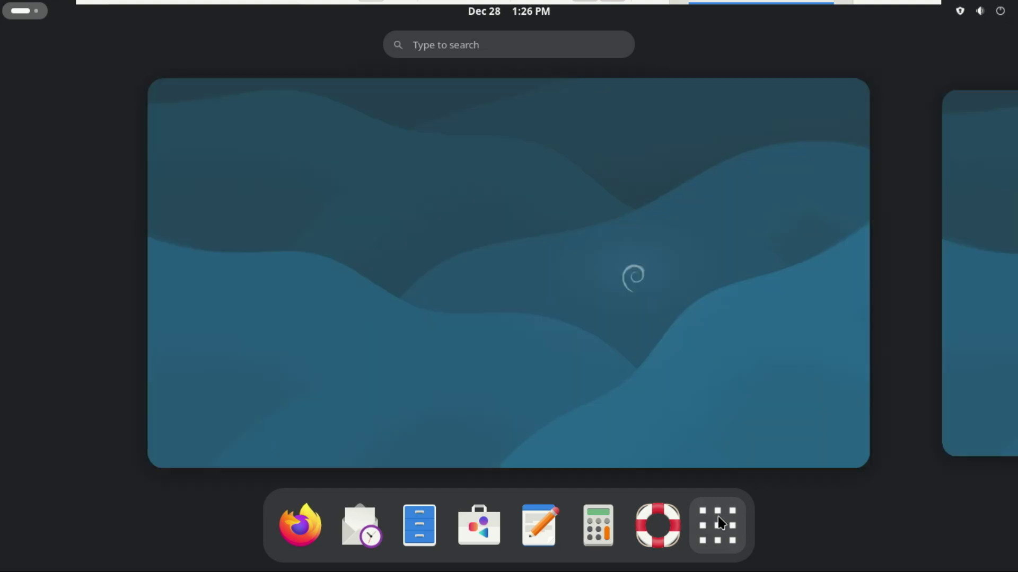
left_click(419, 522)
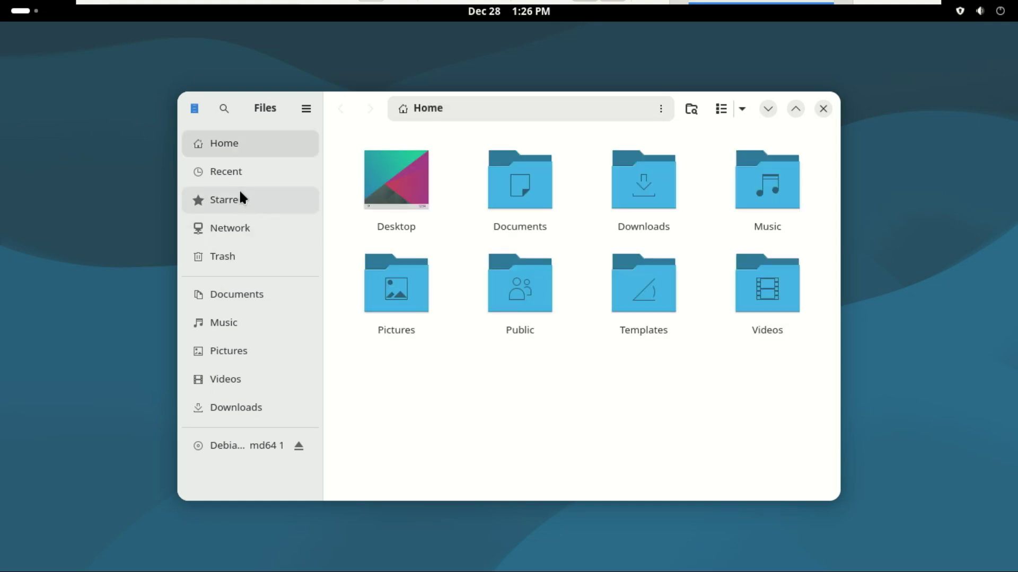
Browse Recent, Network, Trash, Documents, Pictures, Videos and Downloads in the Files sidebar.
left_click(232, 171)
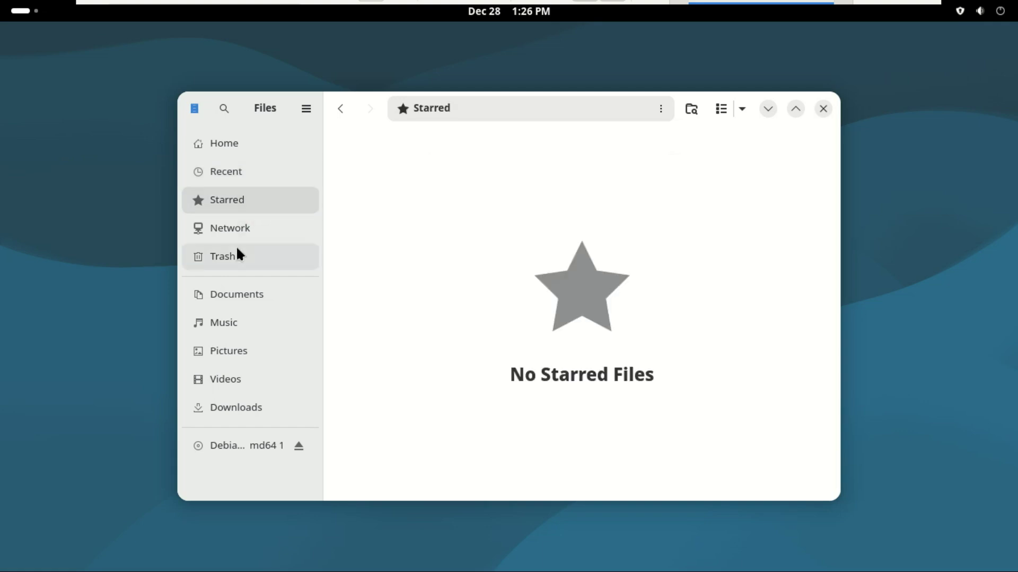
left_click(237, 223)
left_click(225, 254)
left_click(234, 295)
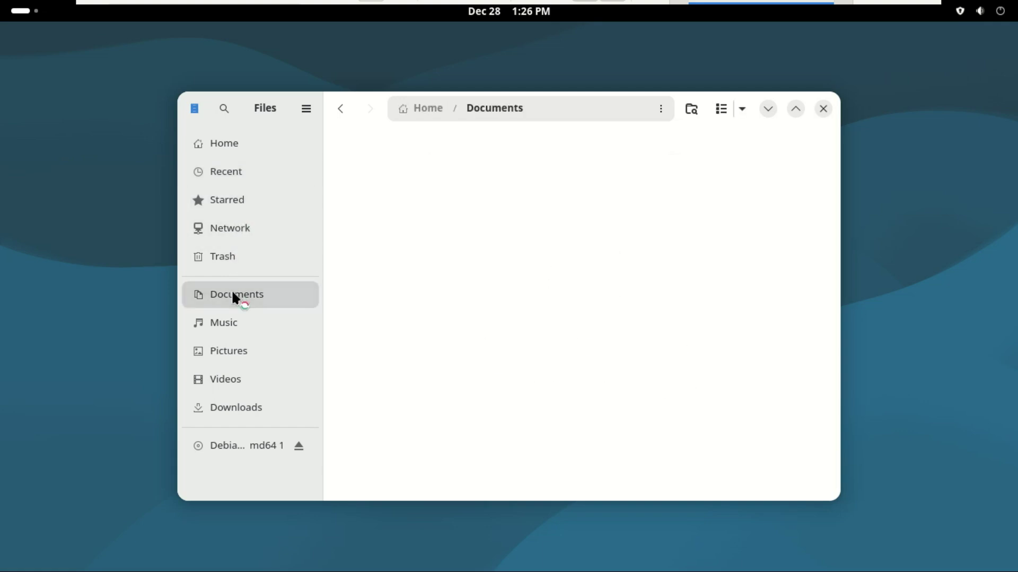
left_click(225, 352)
left_click(231, 380)
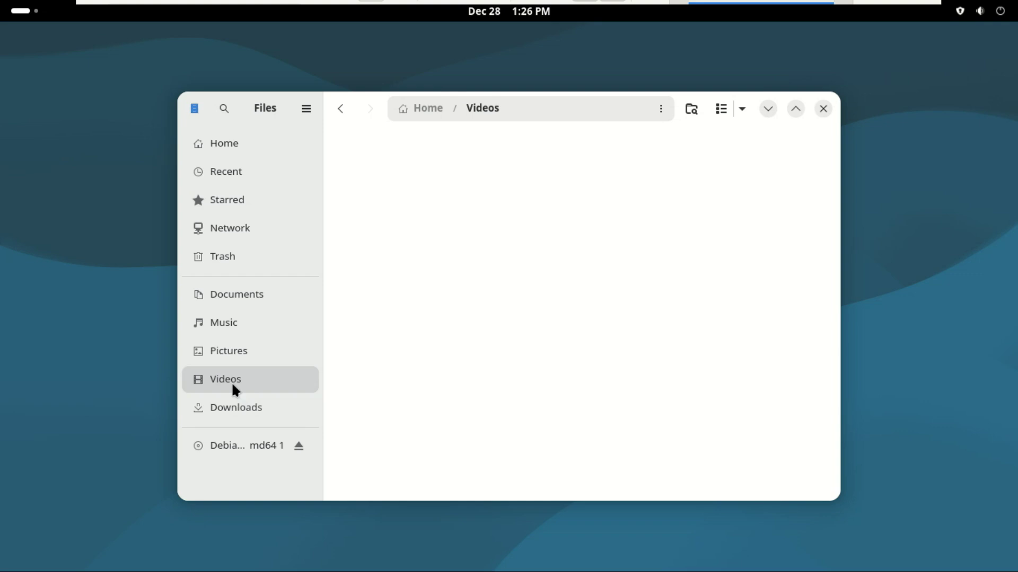
left_click(234, 404)
Close Files, then open and dismiss the Activities overview to reach the empty desktop.
left_click(823, 110)
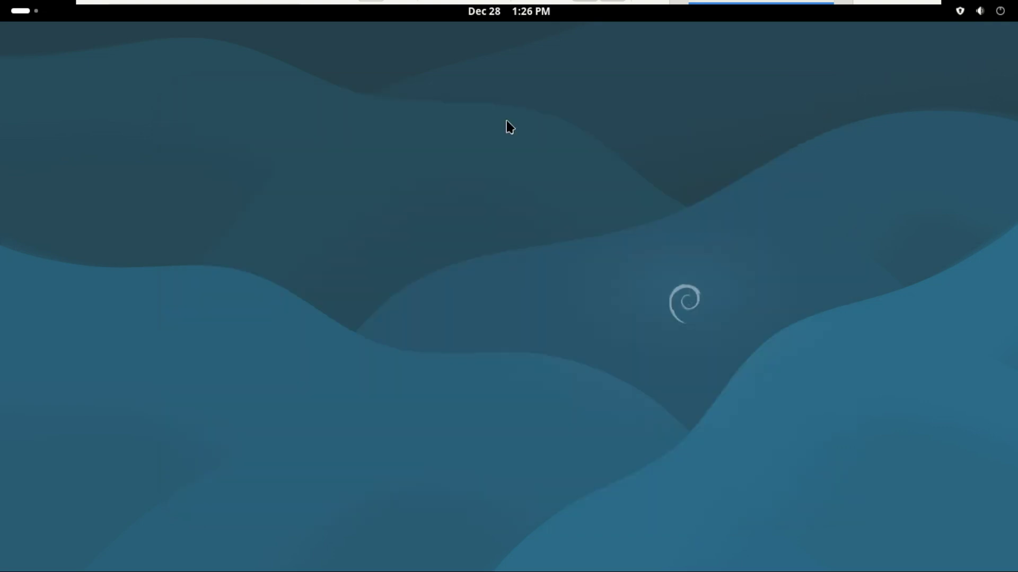
left_click(26, 16)
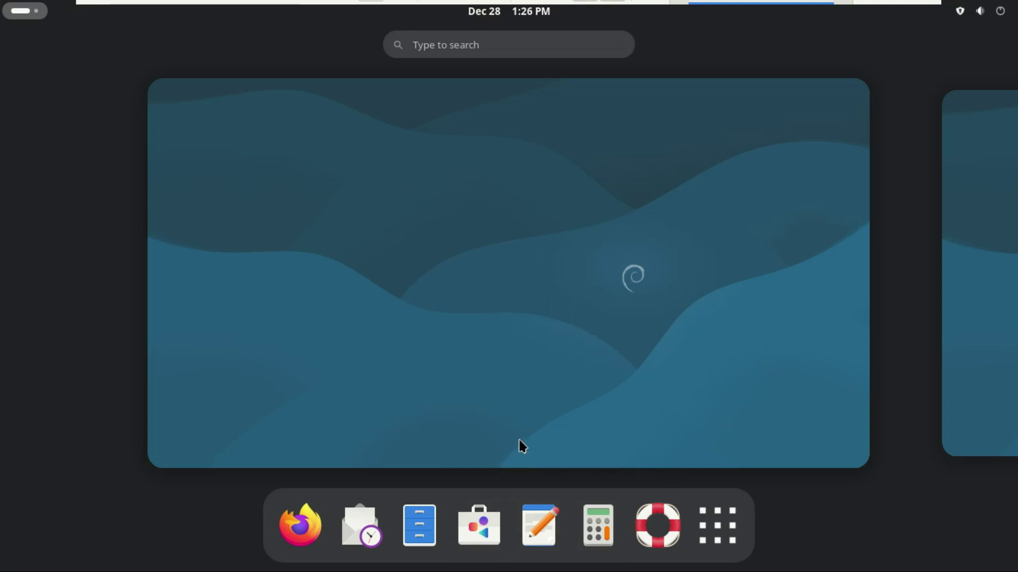
left_click(476, 412)
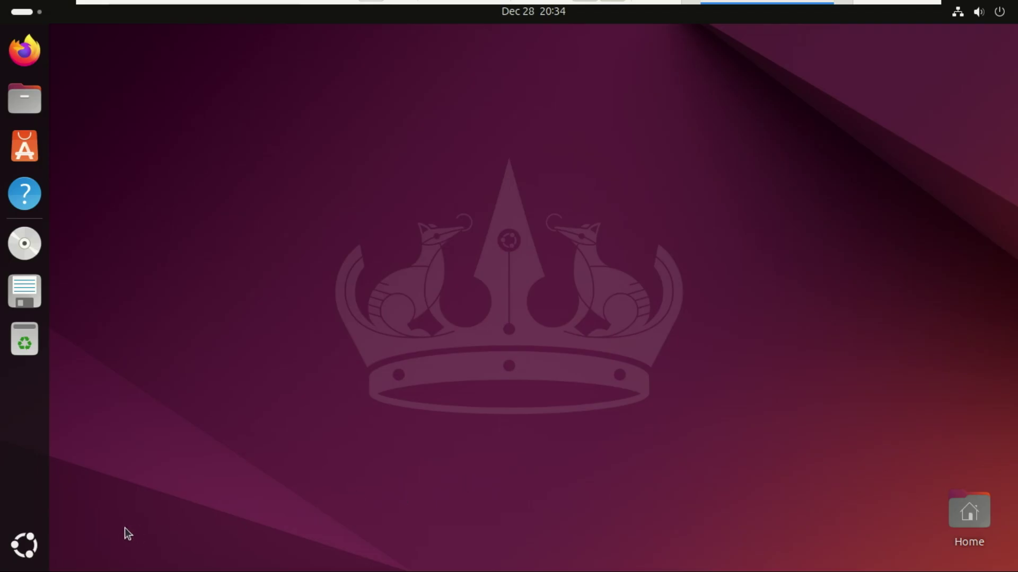
Run sudo apt update in Terminal with the admin password, see 8 upgradable packages, then exit.
left_click(24, 545)
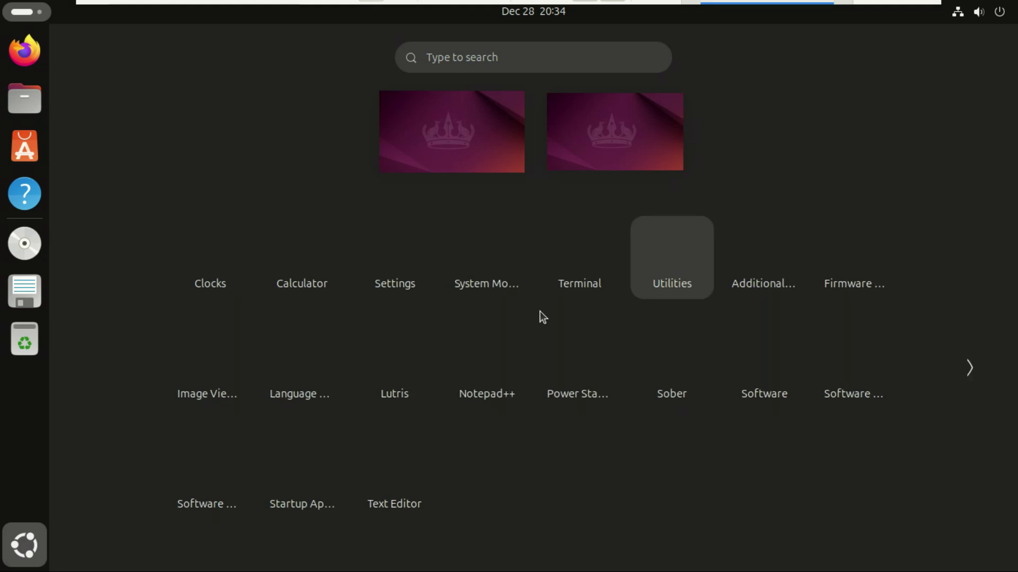
left_click(562, 265)
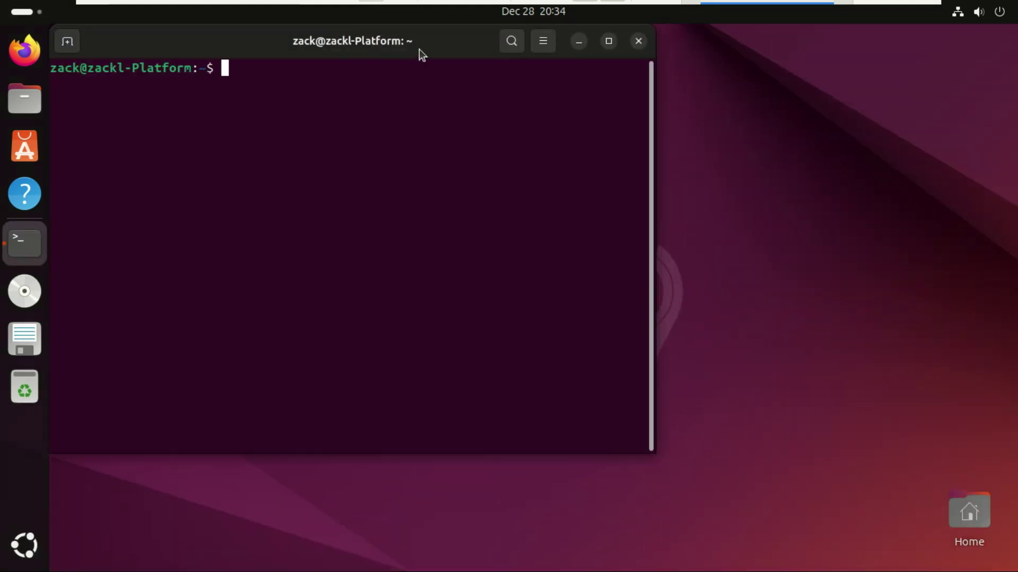
left_click_drag(418, 48, 507, 111)
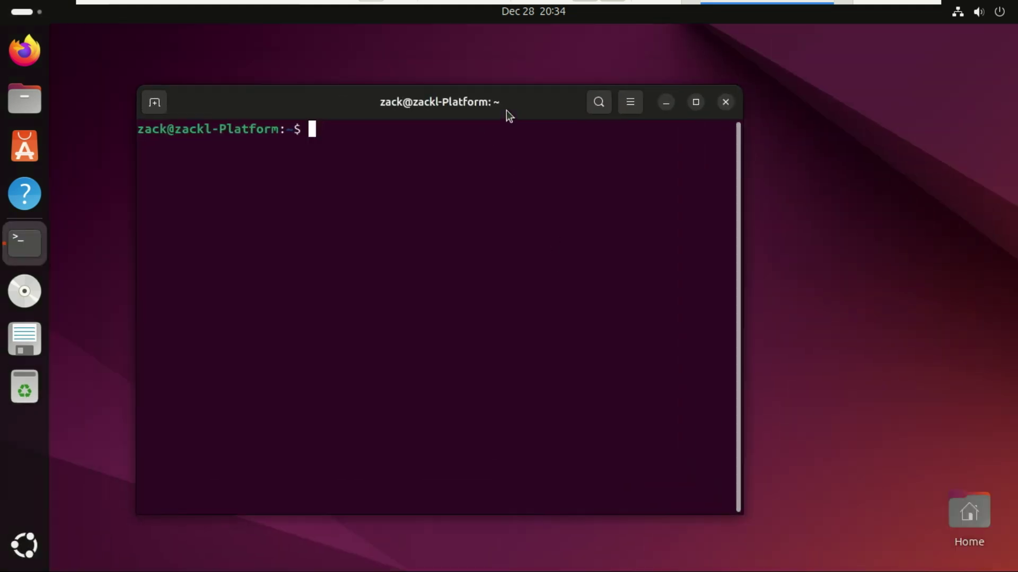
type("s")
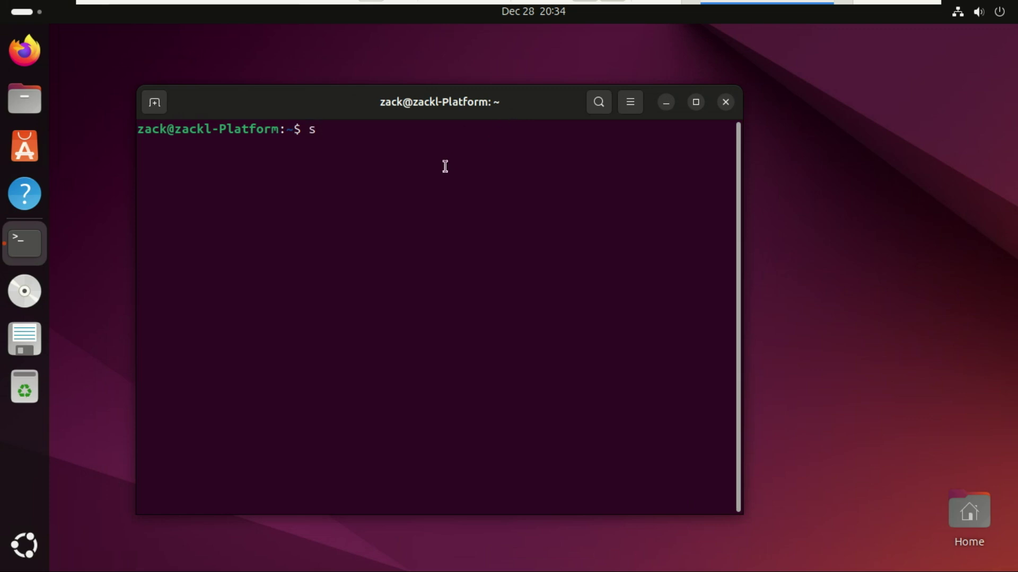
type("udo apt update")
key("Return")
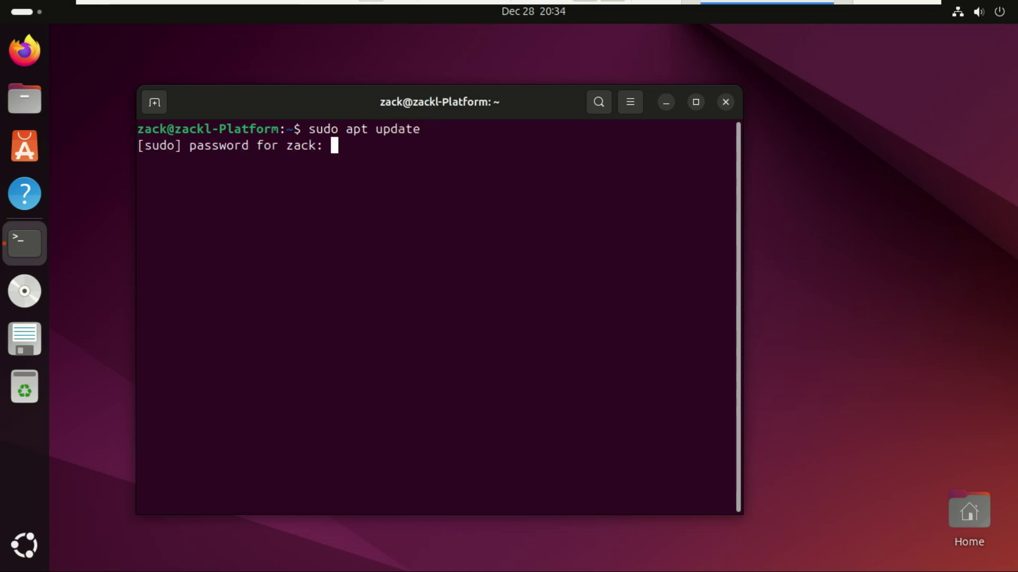
key("Return")
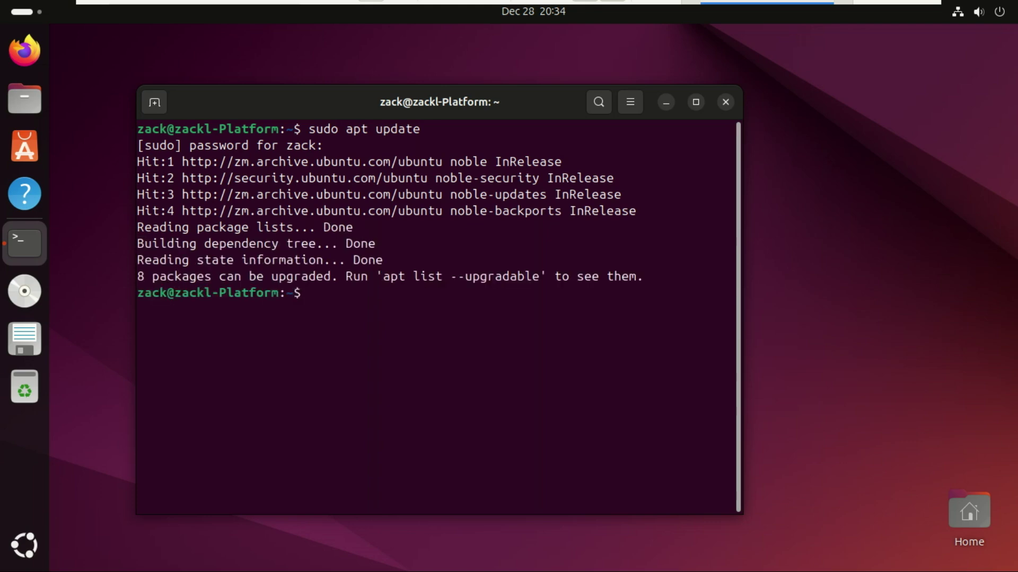
key("ctrl+d")
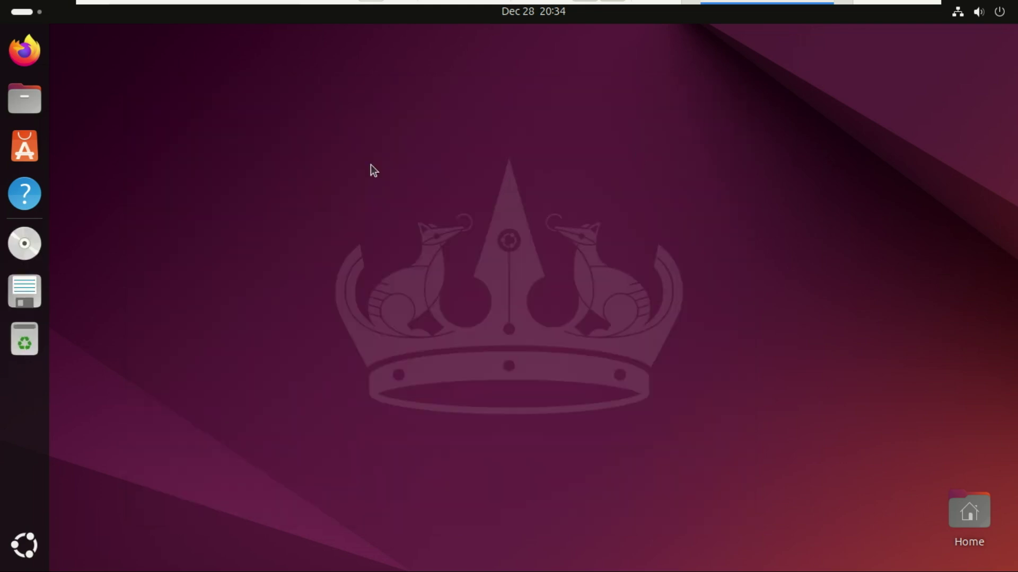
Launch App Center and scroll through its home page.
left_click(33, 152)
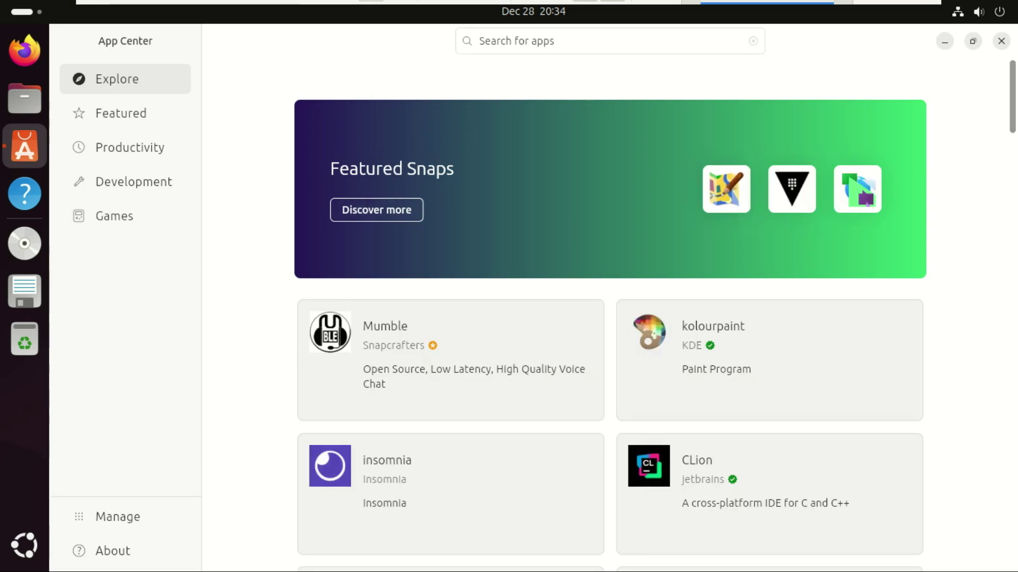
scroll(1012, 98, "down", 1)
scroll(1013, 98, "down", 2)
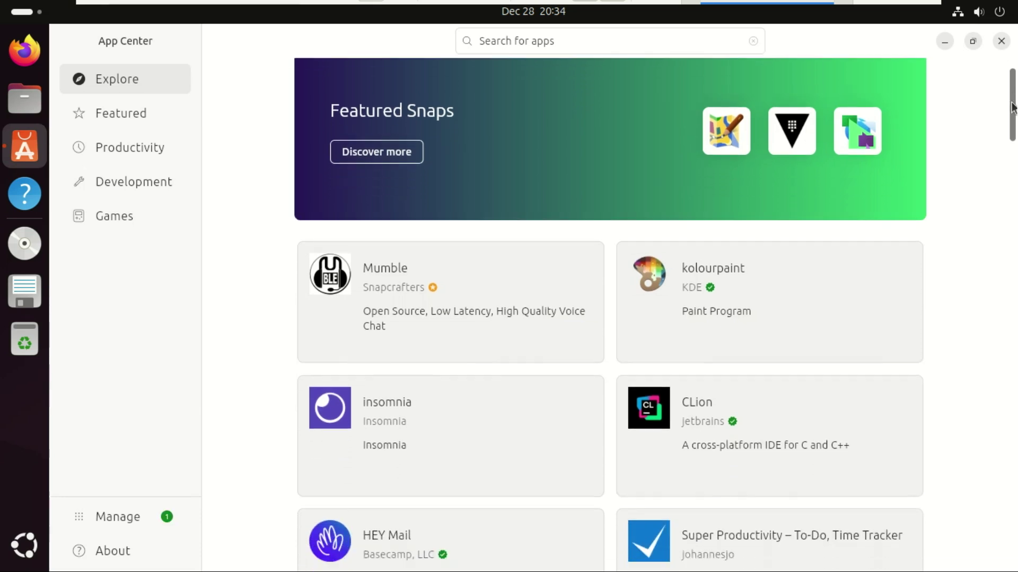
scroll(787, 122, "up", 2)
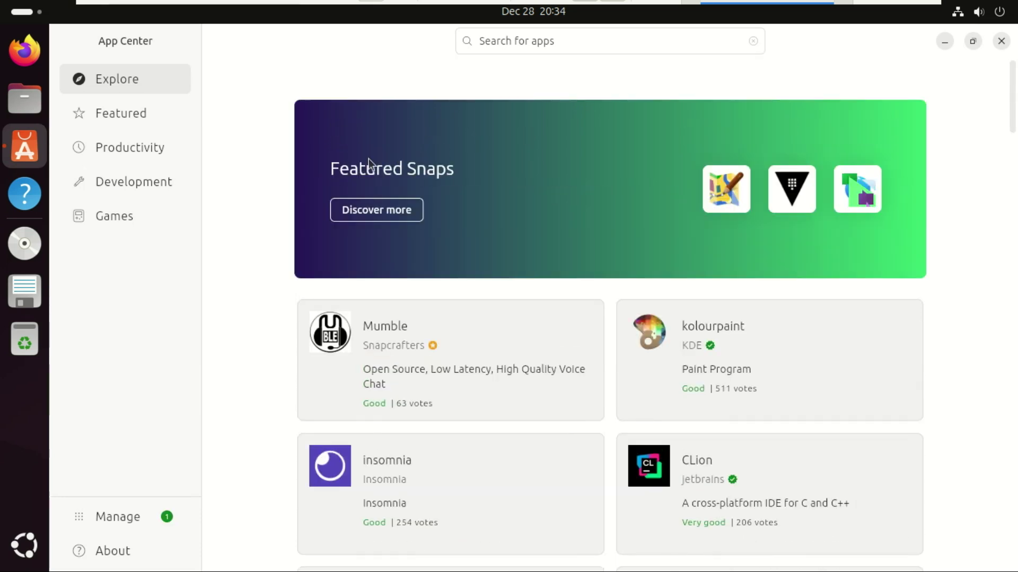
scroll(460, 161, "down", 1)
scroll(484, 170, "up", 1)
Browse the full Featured snaps list, then Productivity, and open brave's details page (1.85.118, 195.43 MB).
left_click(378, 211)
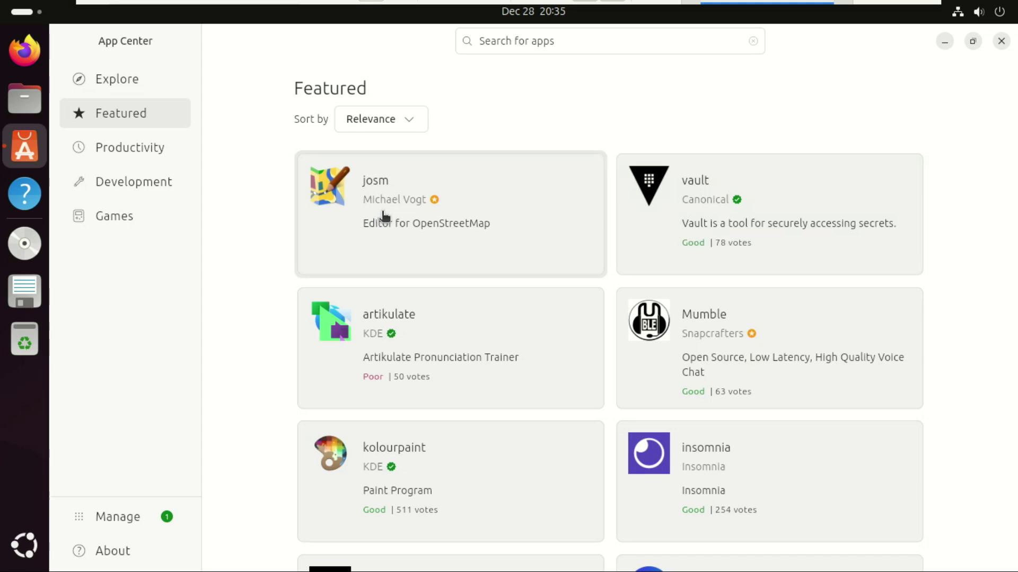
scroll(609, 360, "down", 5)
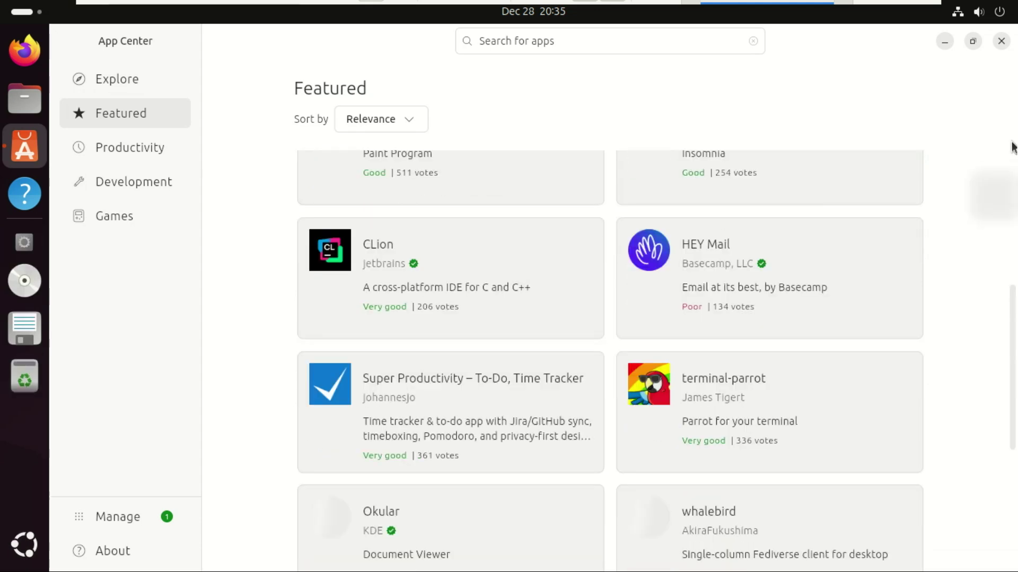
scroll(610, 360, "down", 5)
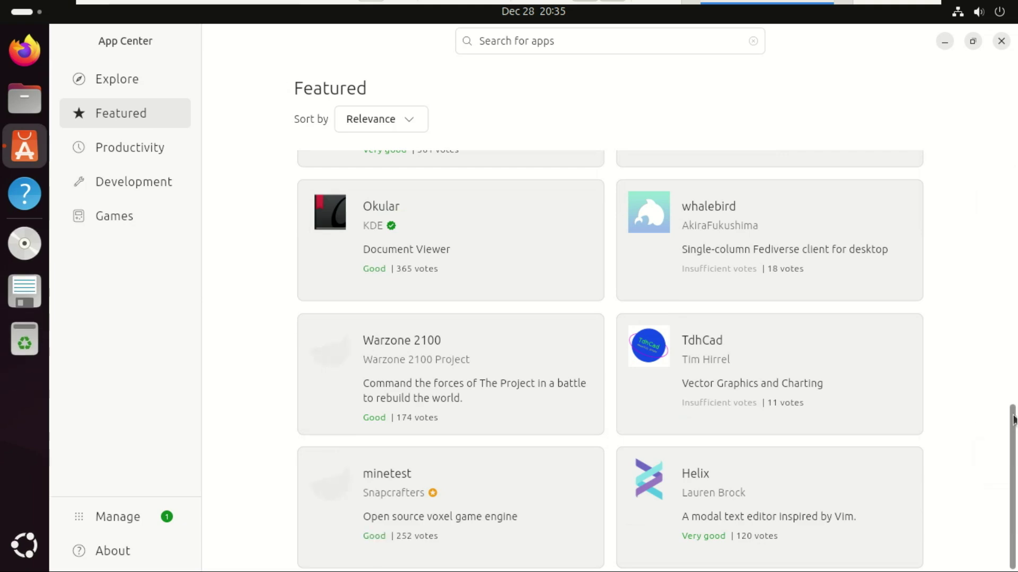
left_click_drag(1011, 424, 991, 451)
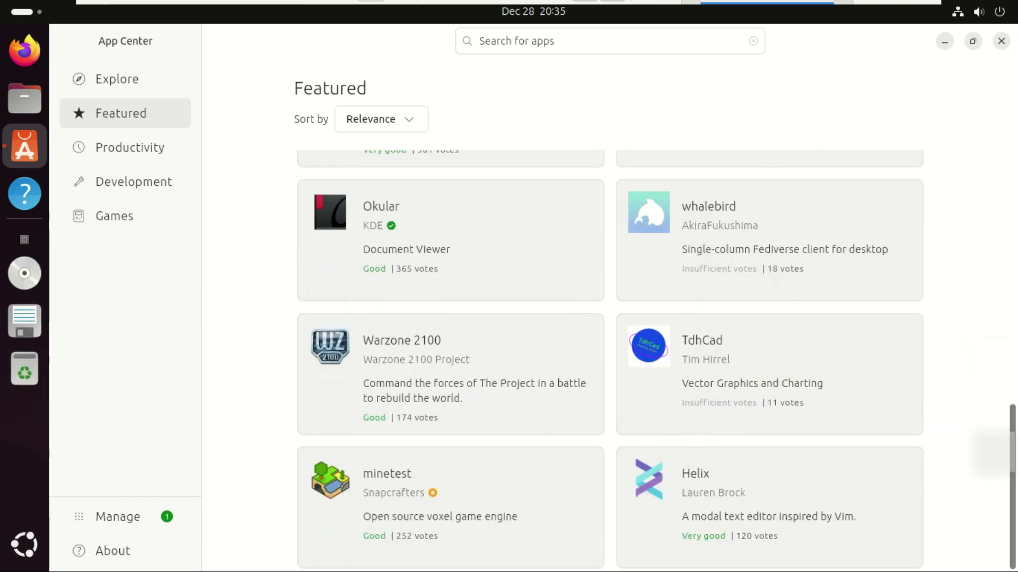
left_click(147, 152)
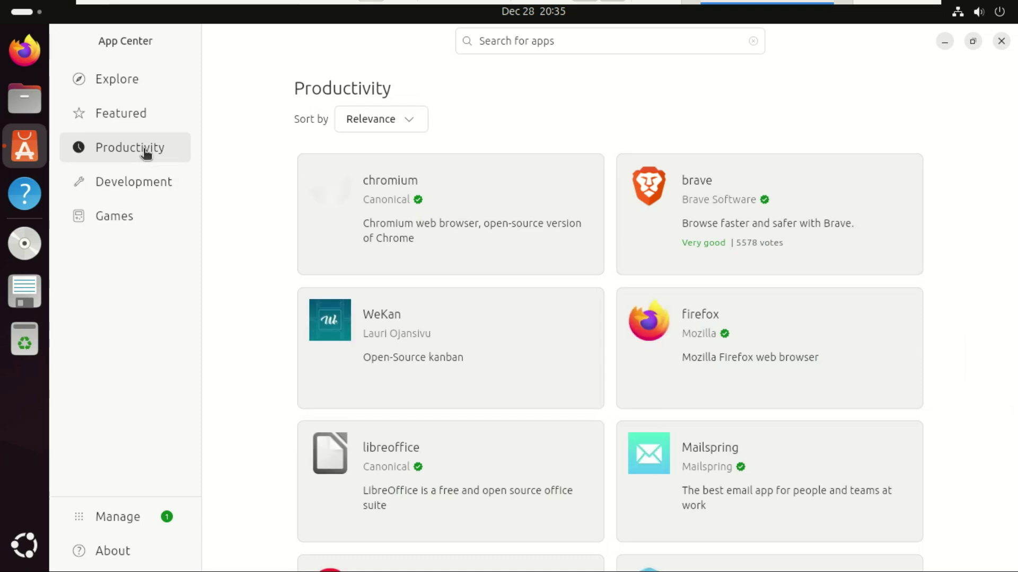
left_click(690, 202)
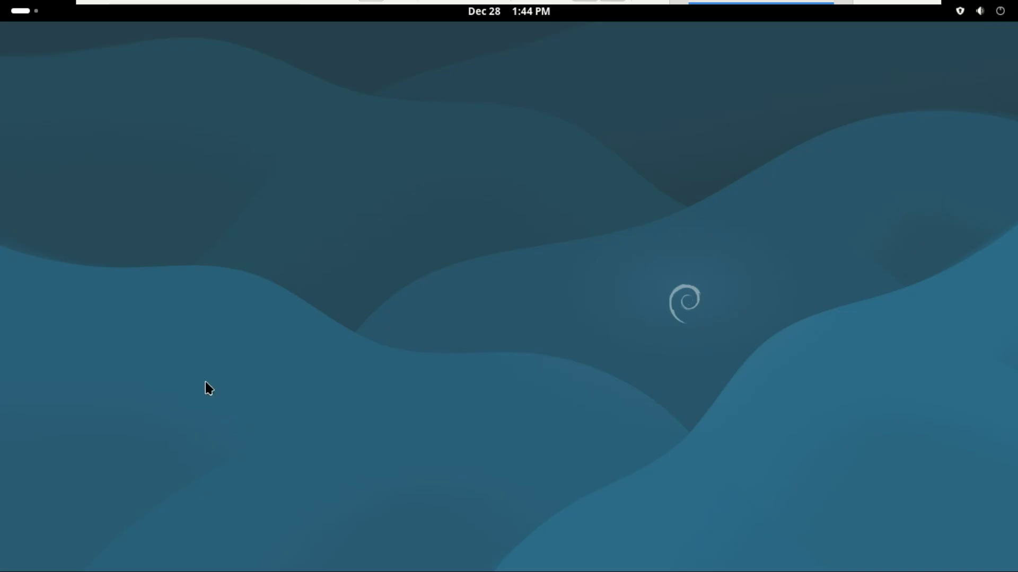
left_click(21, 11)
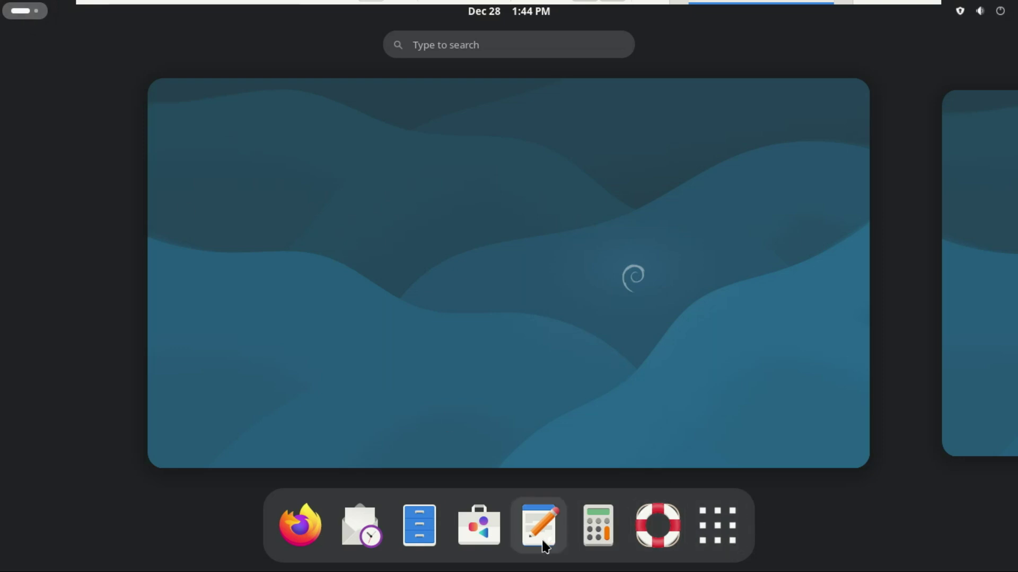
left_click(473, 544)
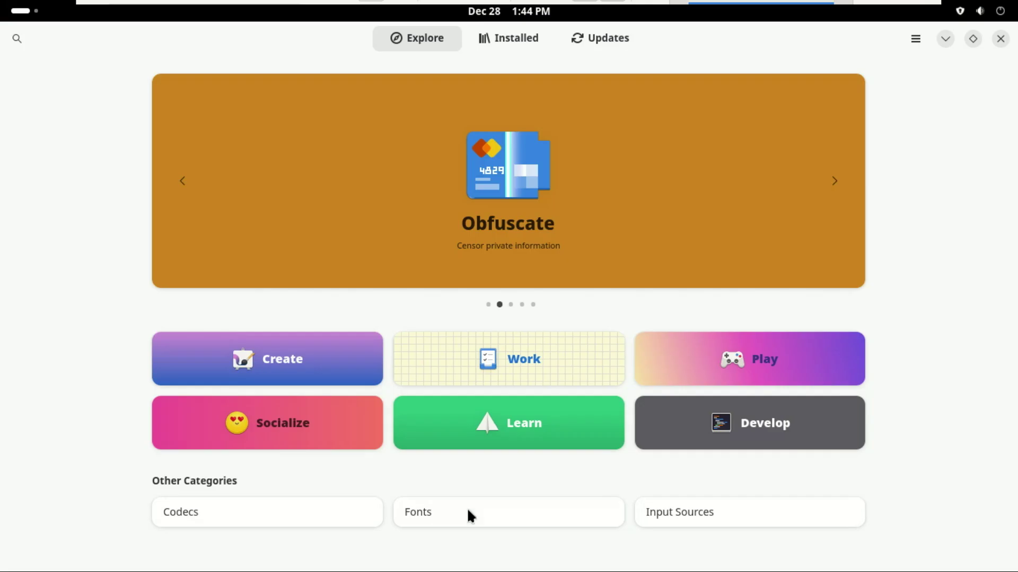
left_click(725, 439)
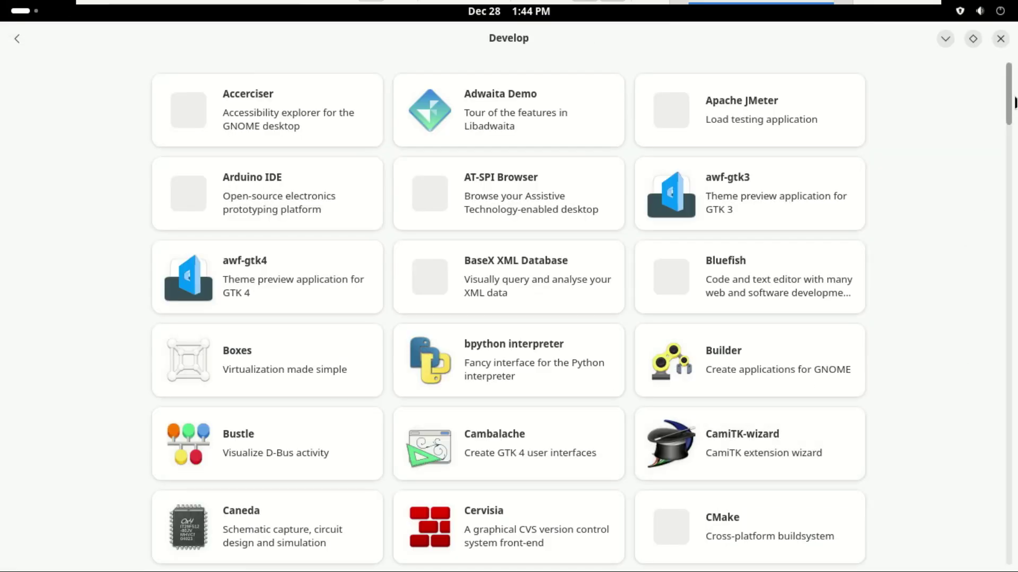
scroll(1015, 101, "down", 10)
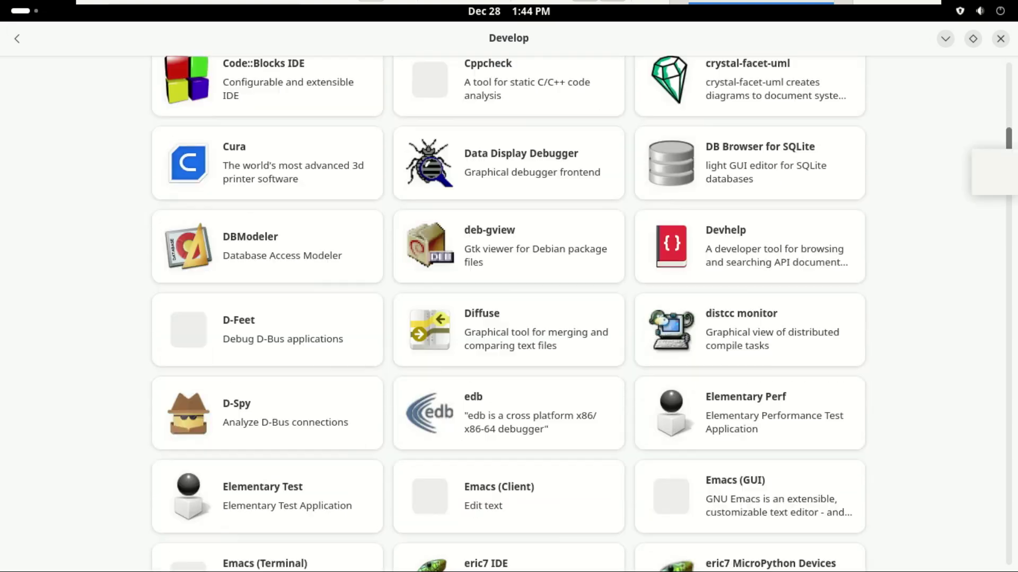
scroll(509, 312, "up", 3)
scroll(508, 313, "down", 5)
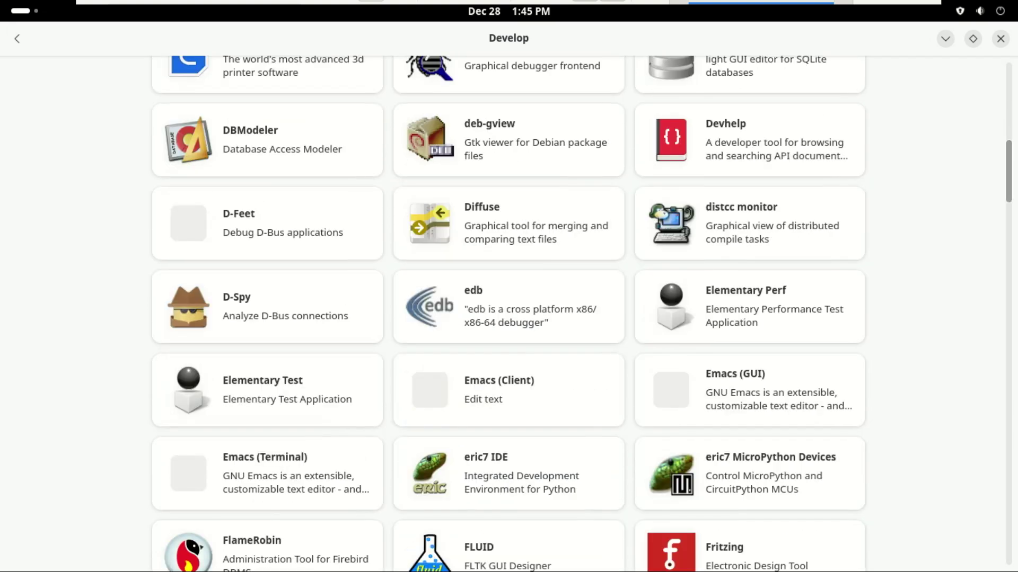
left_click(17, 39)
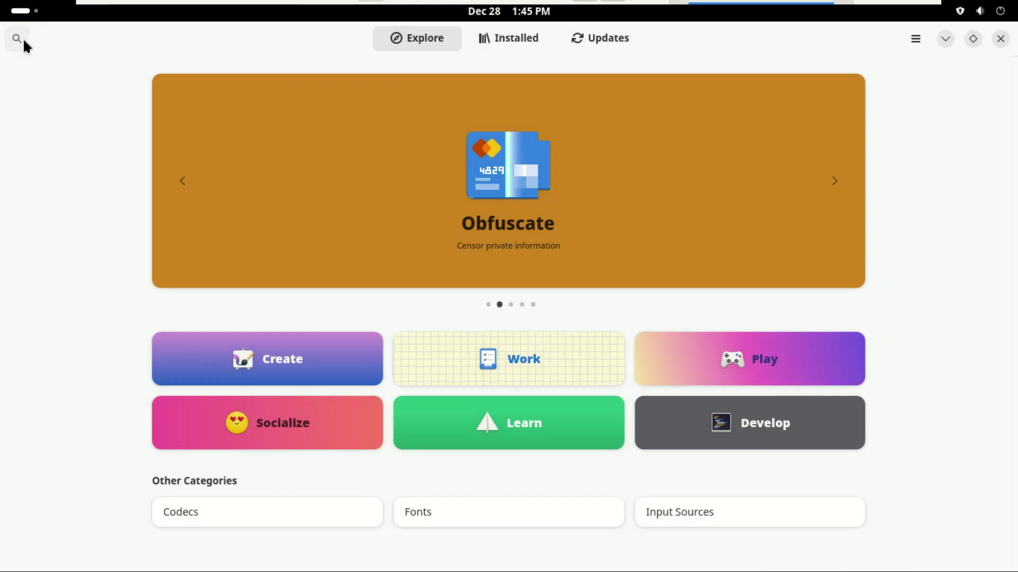
left_click(312, 429)
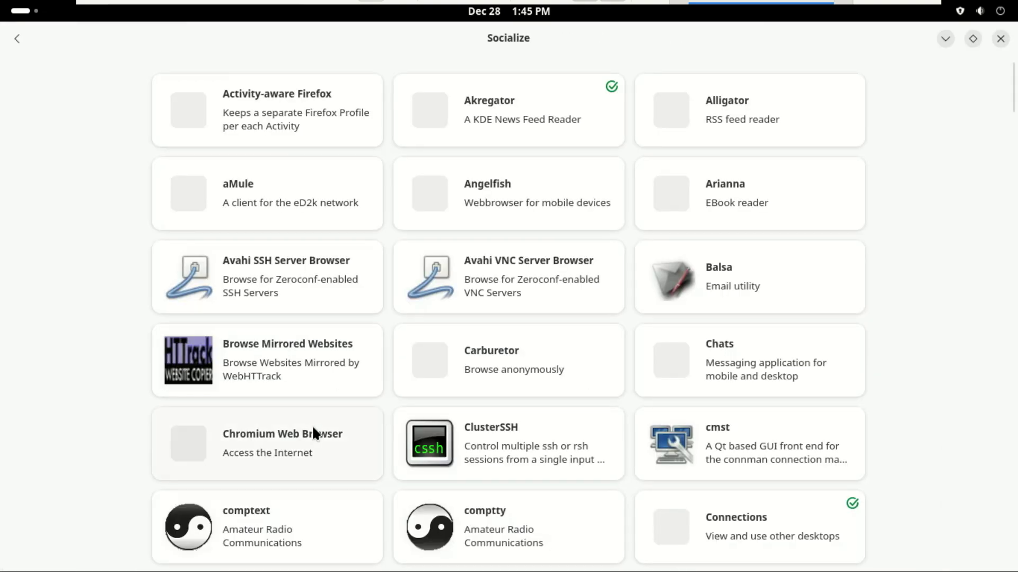
left_click(771, 113)
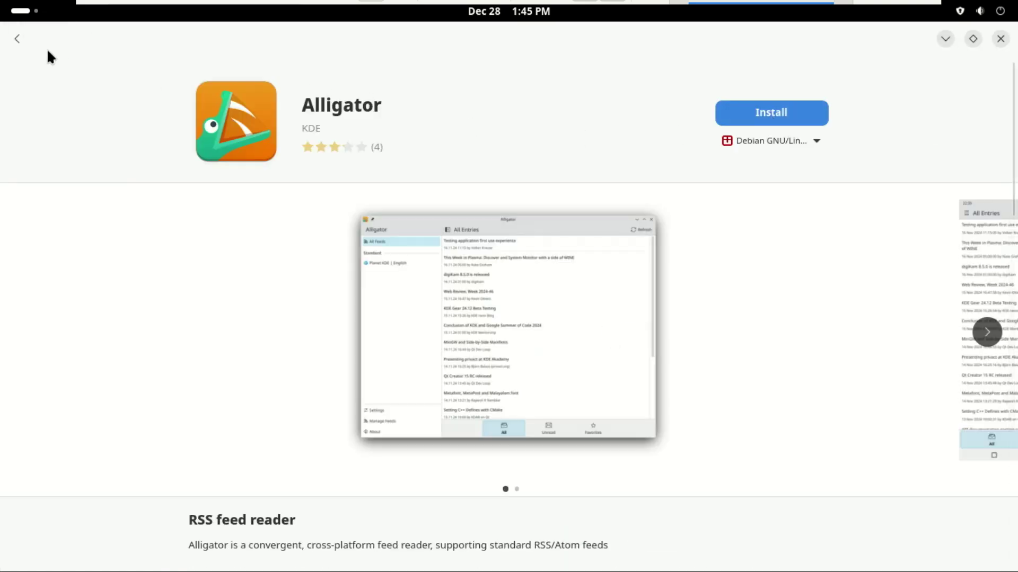
left_click(25, 42)
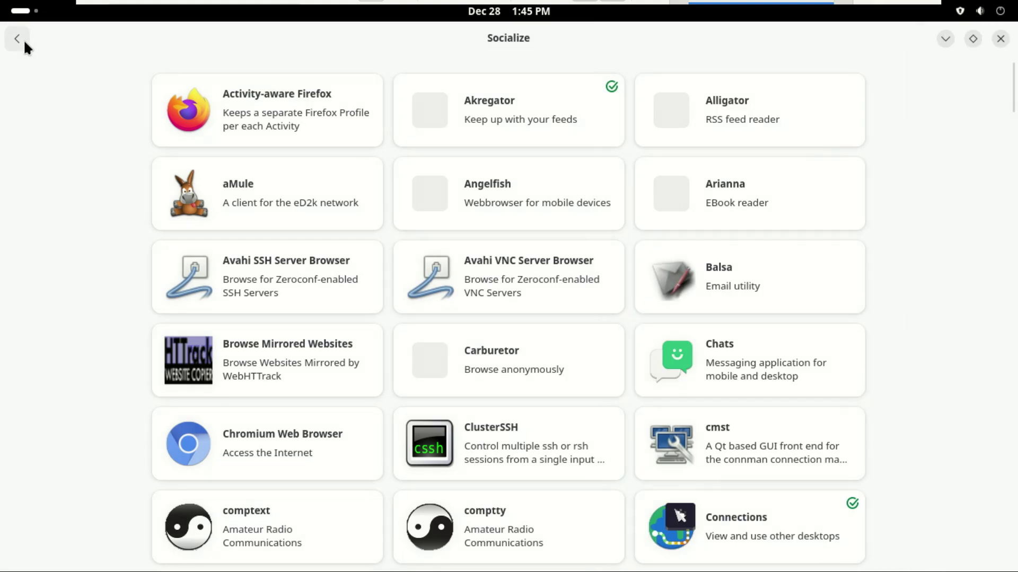
left_click(24, 42)
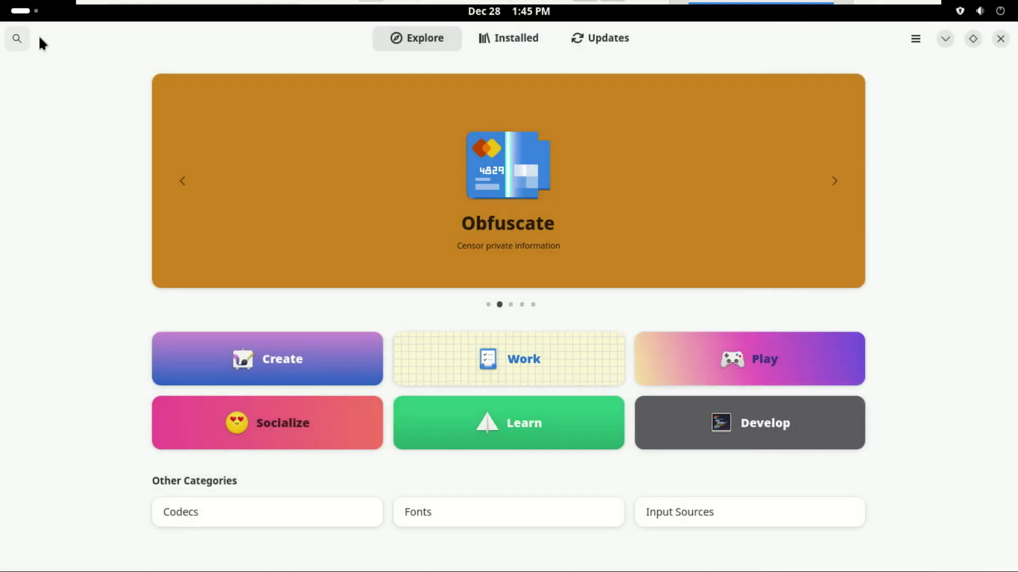
left_click(1000, 38)
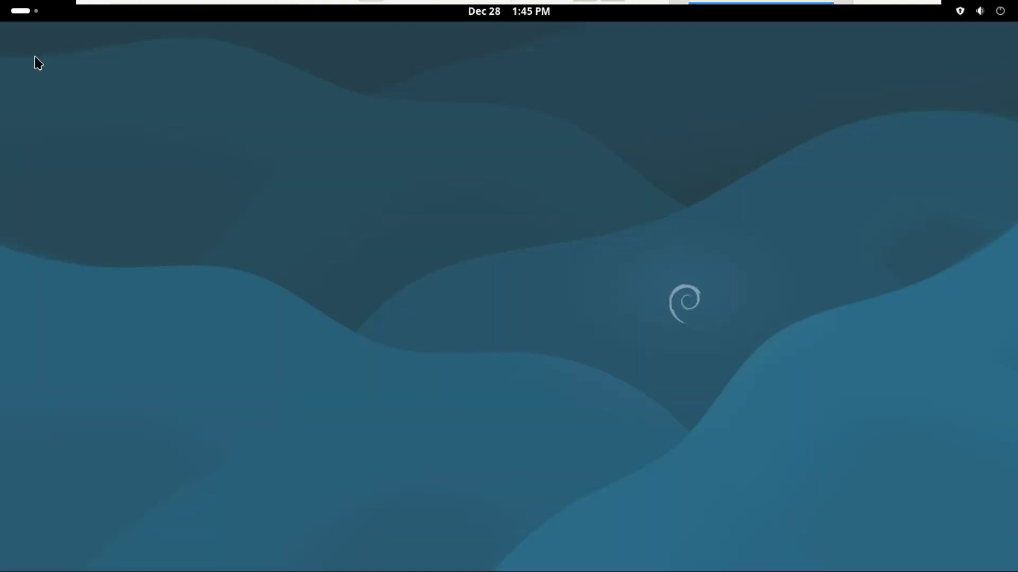
Launch Terminal from the app grid by searching 'term'.
left_click(27, 13)
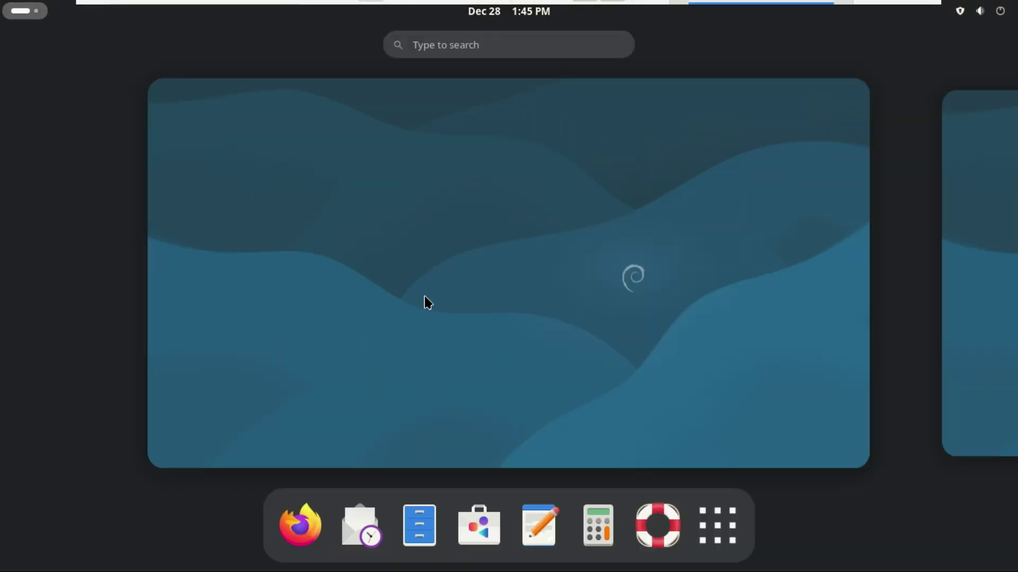
left_click(715, 527)
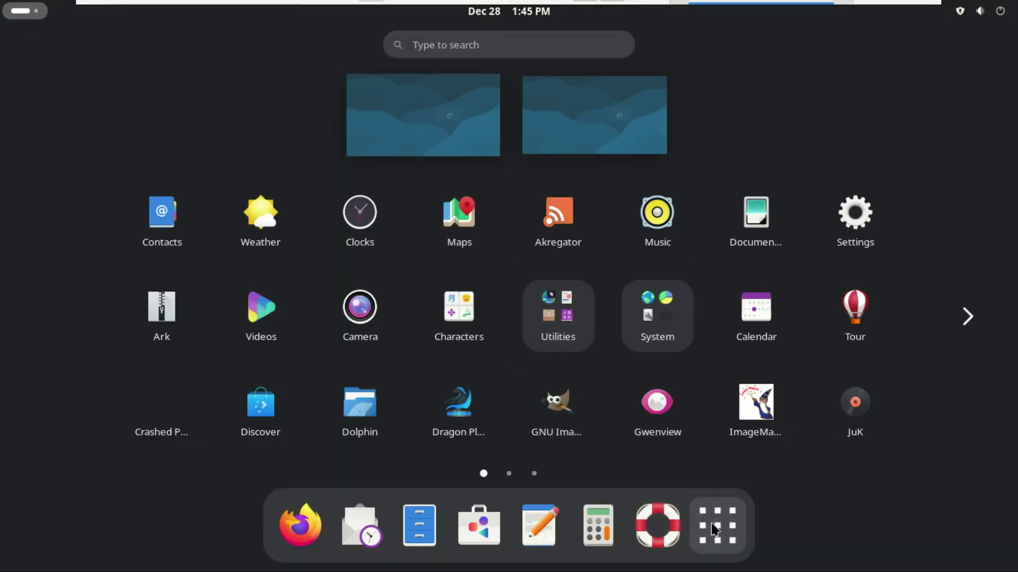
left_click(433, 45)
type("term")
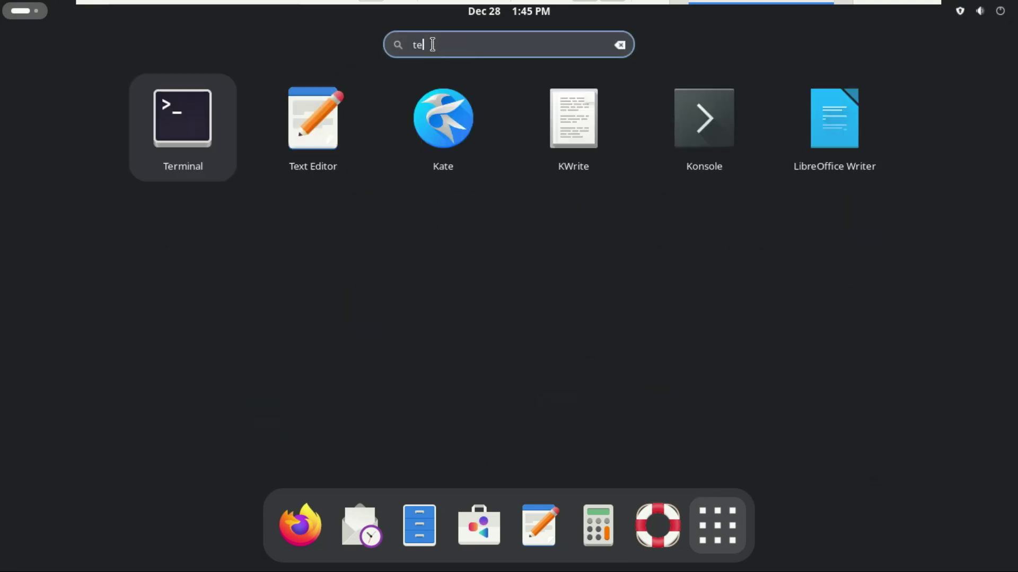
left_click(465, 132)
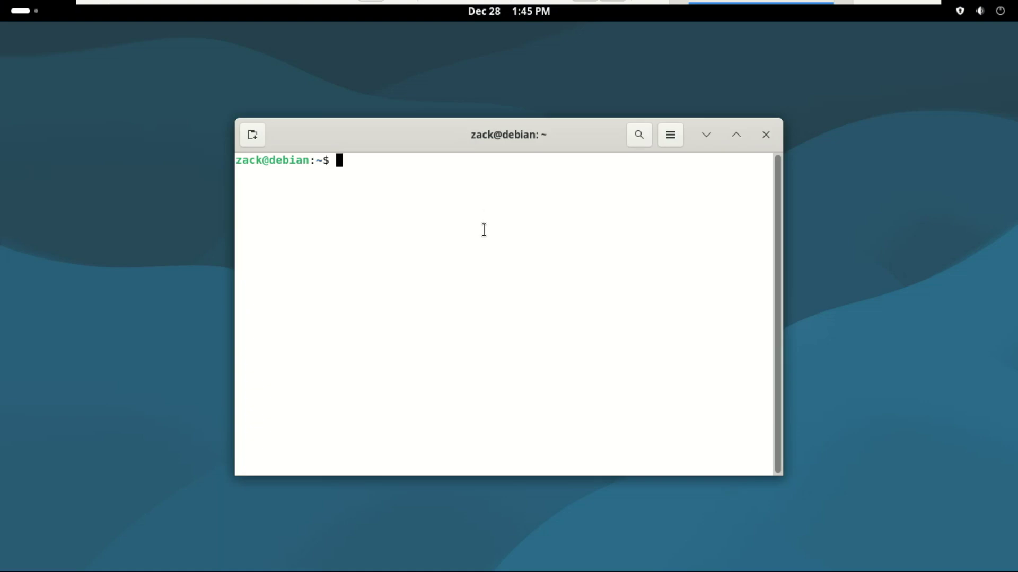
Try running sudo apt update, entering the user's password when asked.
type("sudo apt update")
key("Return")
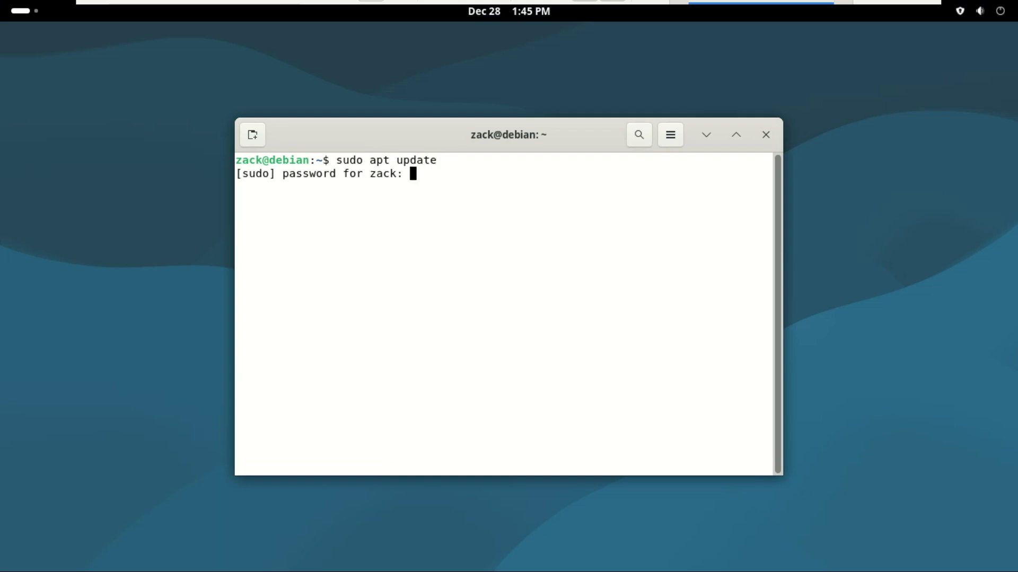
key("Return")
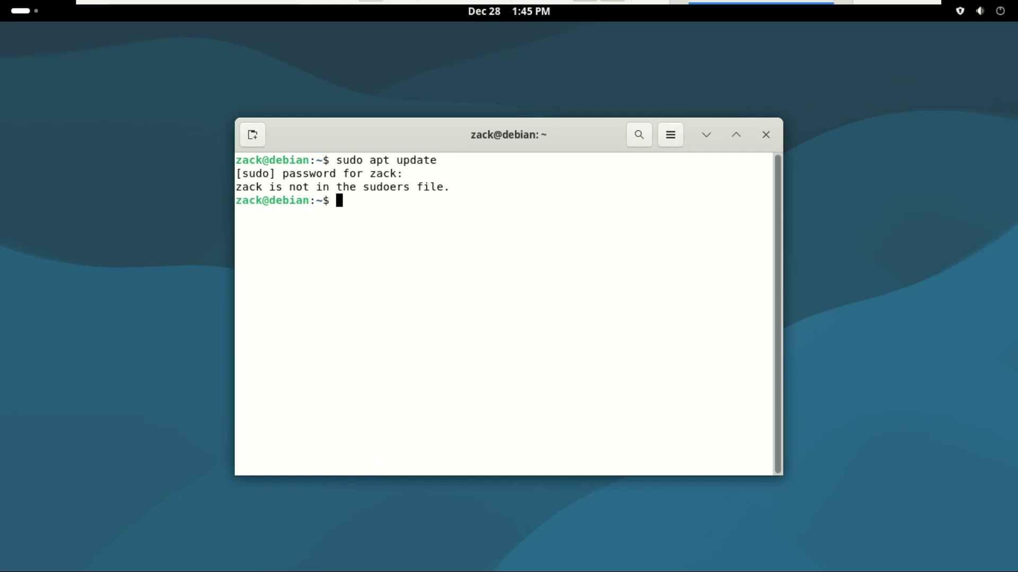
Switch to root with su and rerun sudo apt update against the trixie repositories.
type("su")
key("Return")
key("Return")
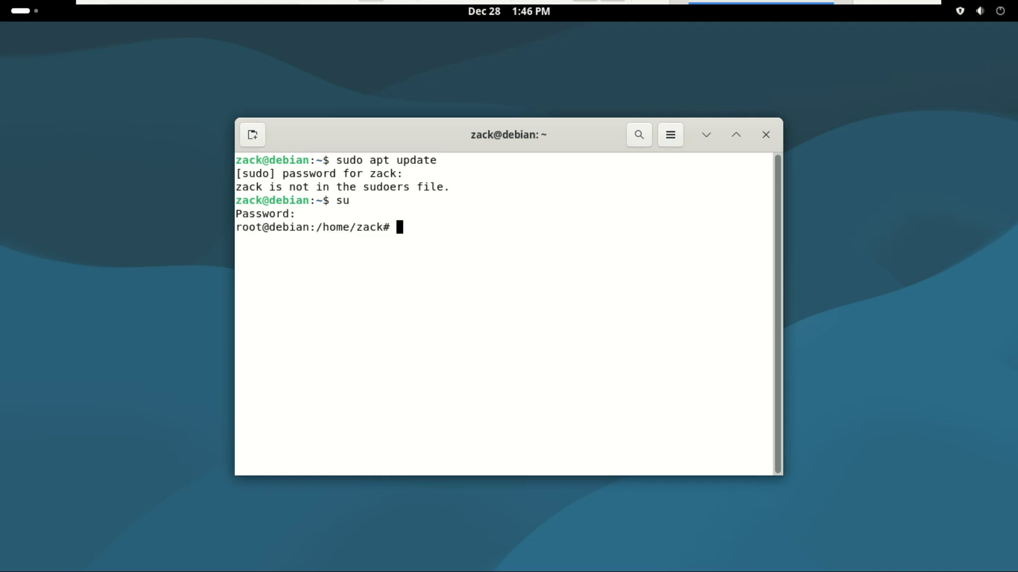
type("sudo ap")
type("t updat")
type("e")
key("Return")
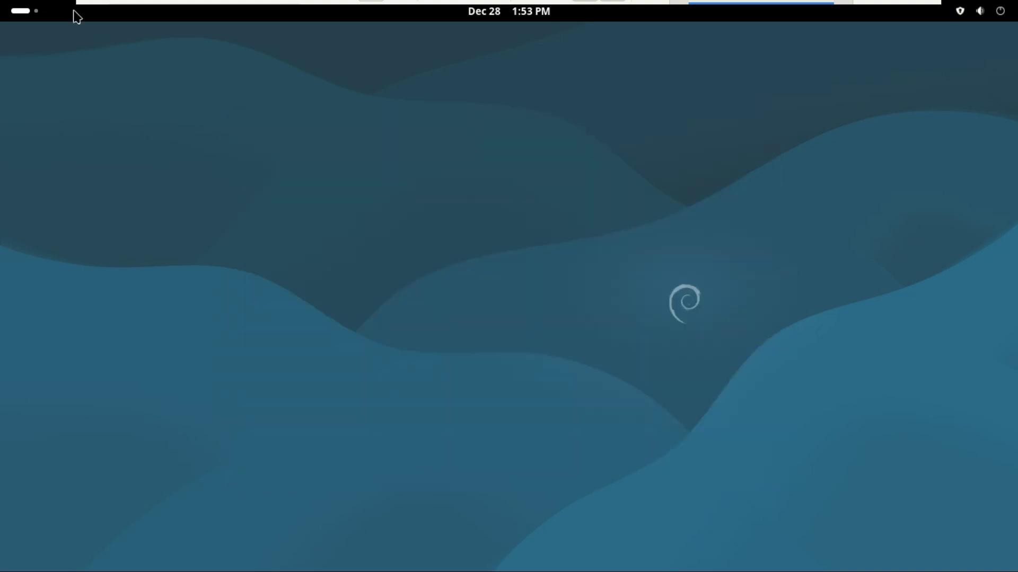
Launch Firefox ESR and search YouTube for 'zacstech', scrolling through the results.
left_click(28, 16)
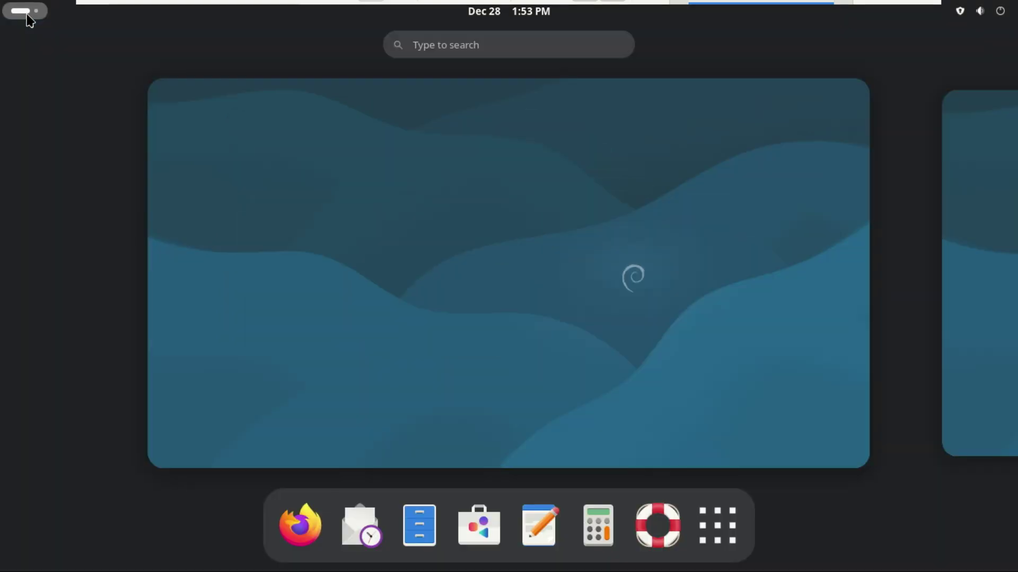
left_click(300, 527)
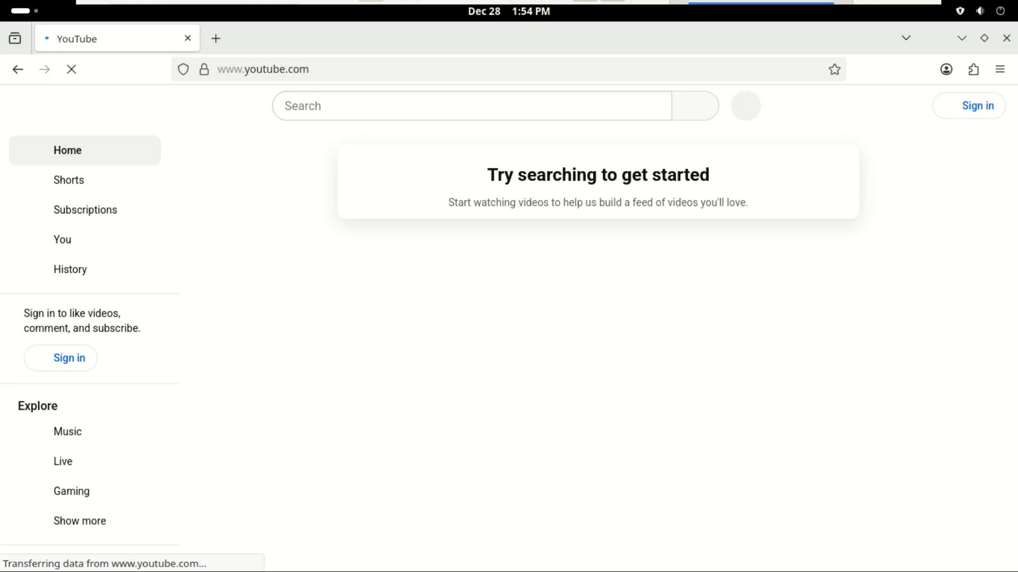
left_click(305, 106)
type("to")
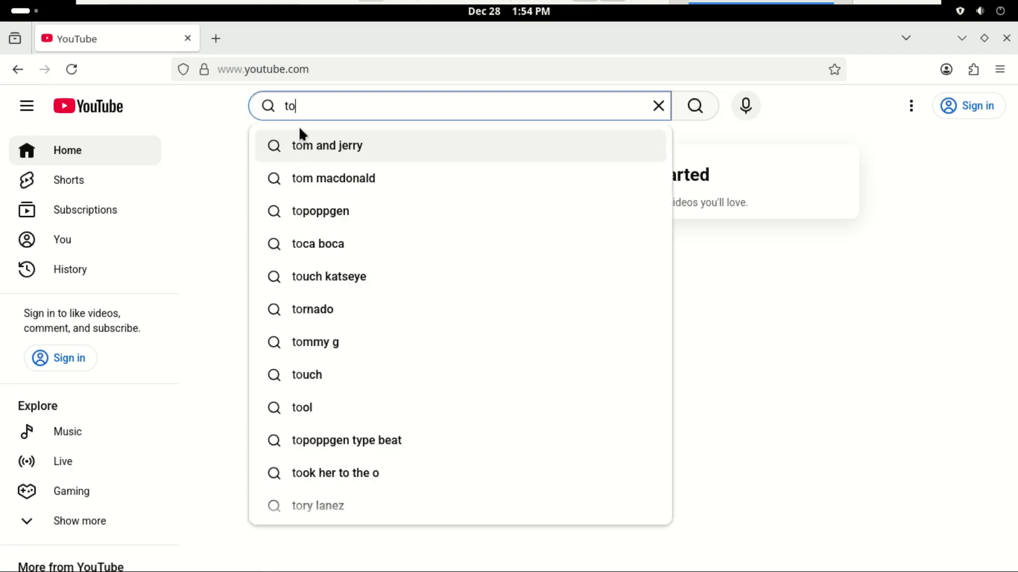
key("BackSpace")
key("BackSpace")
type("zacstech")
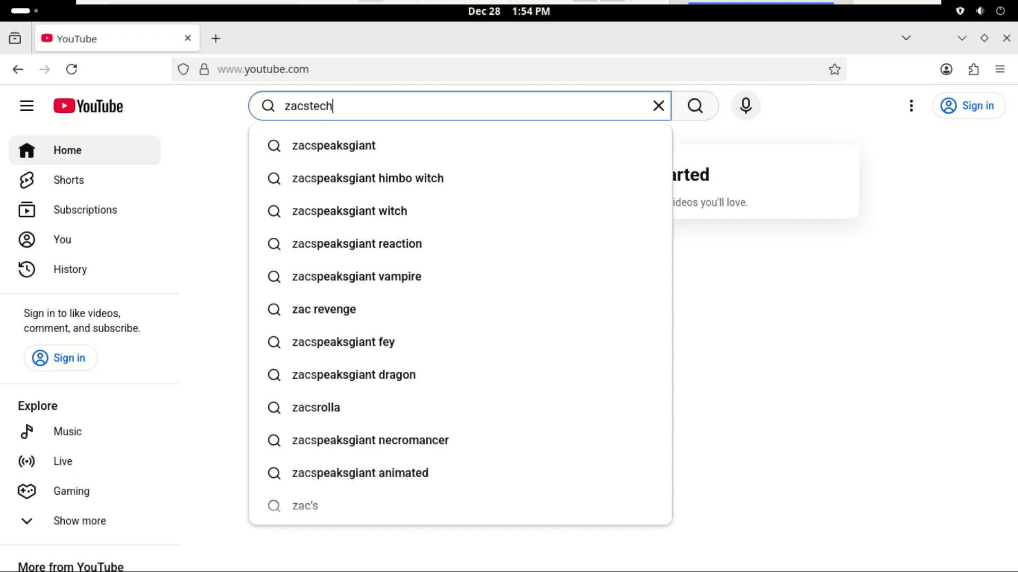
key("Return")
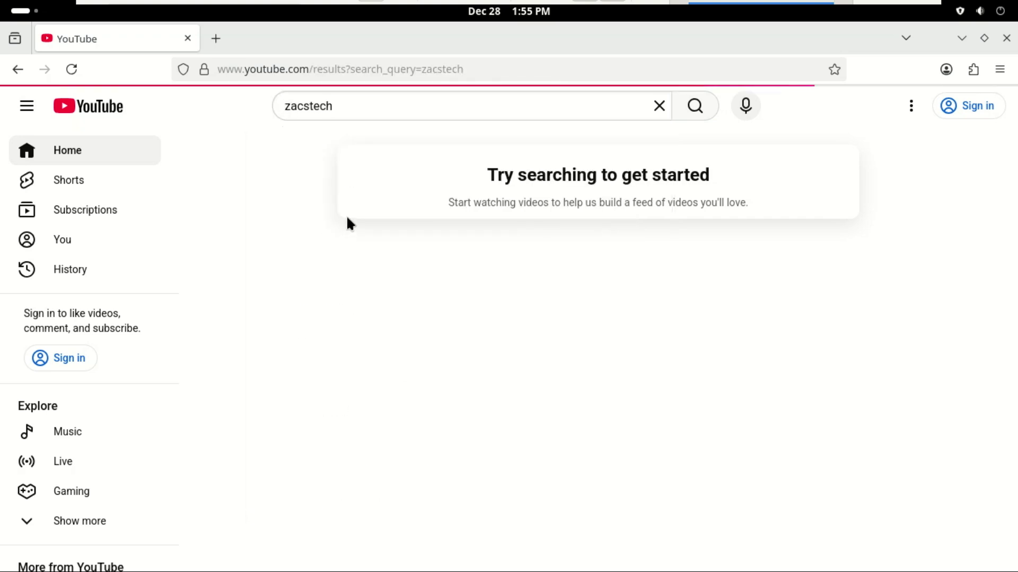
left_click_drag(1013, 108, 1013, 150)
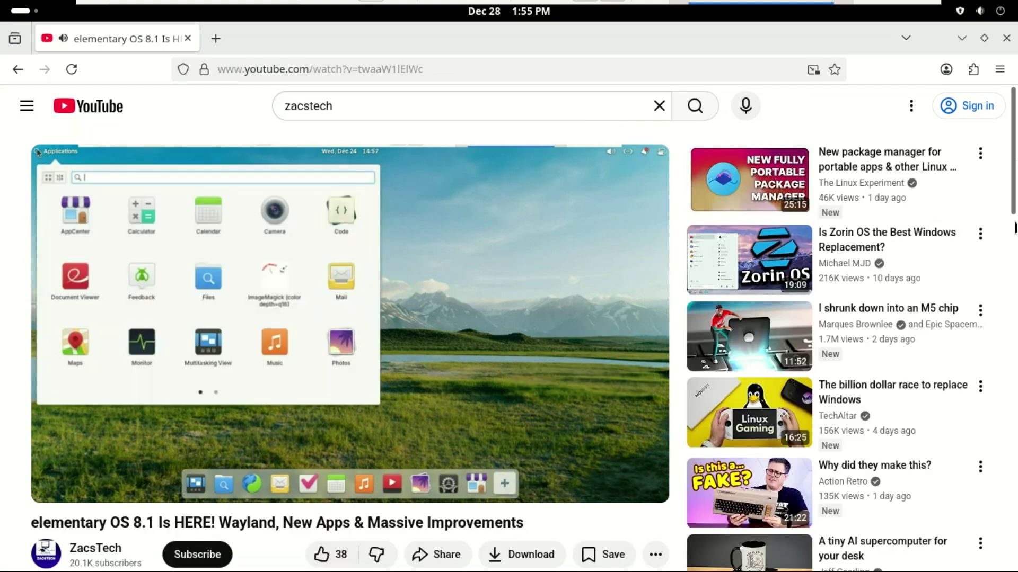
Close Firefox, then view the About LXQt Authors, Thanks, Translations and Technical Info pages.
left_click(1006, 40)
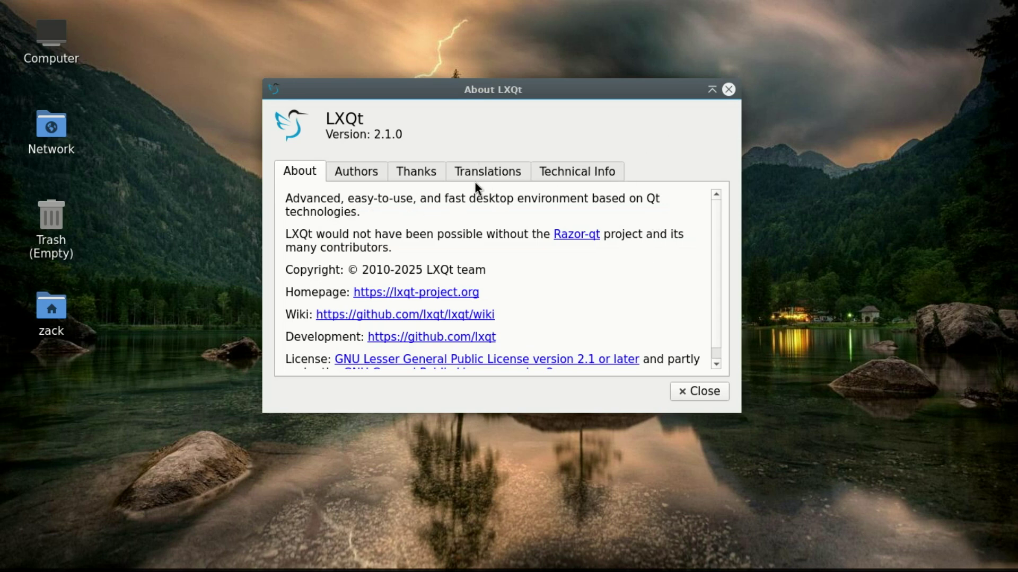
left_click(341, 173)
left_click(434, 174)
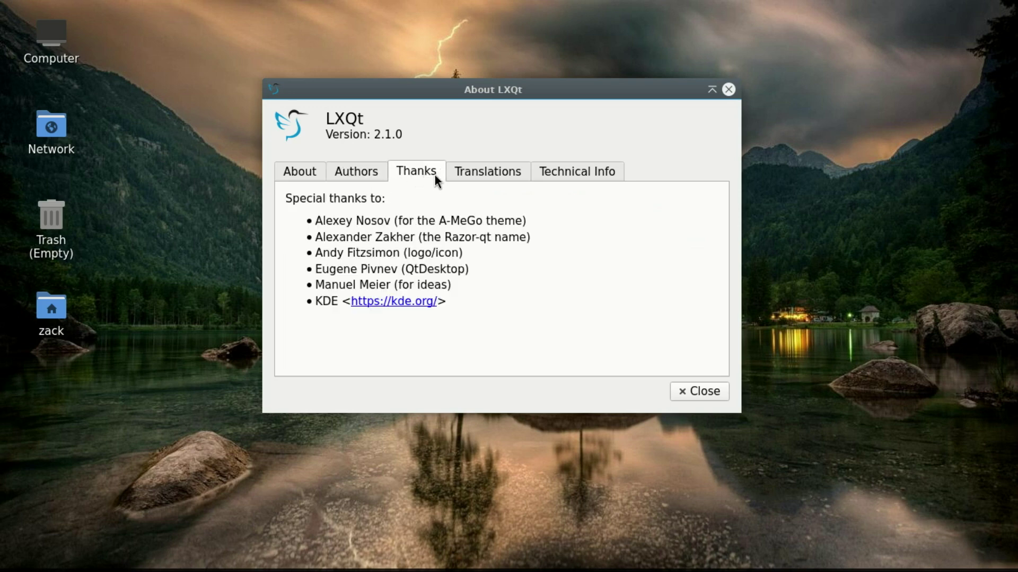
left_click(471, 175)
left_click(569, 169)
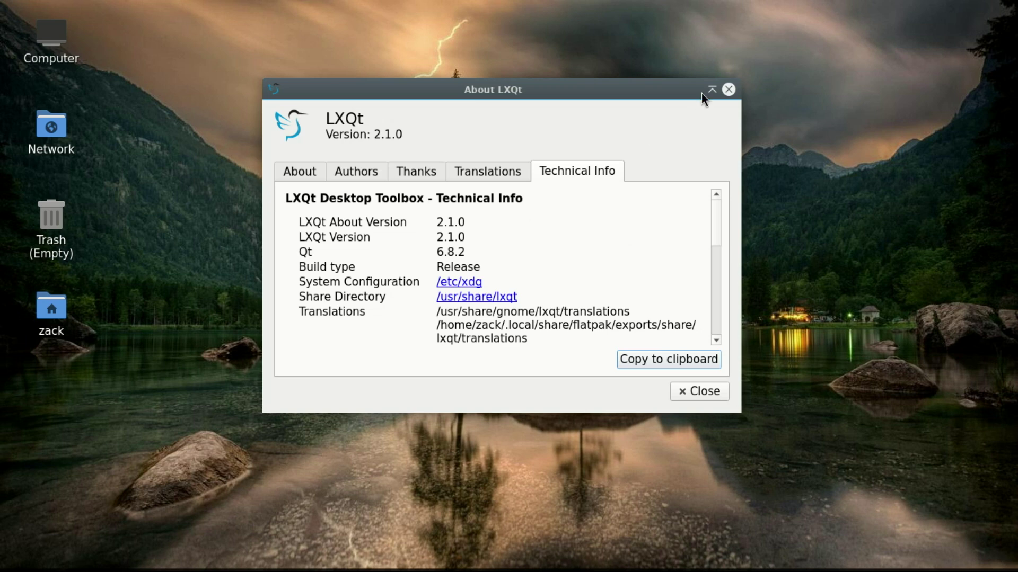
Close the About LXQt dialog and eject both virtual CD drives from the dock.
left_click(728, 90)
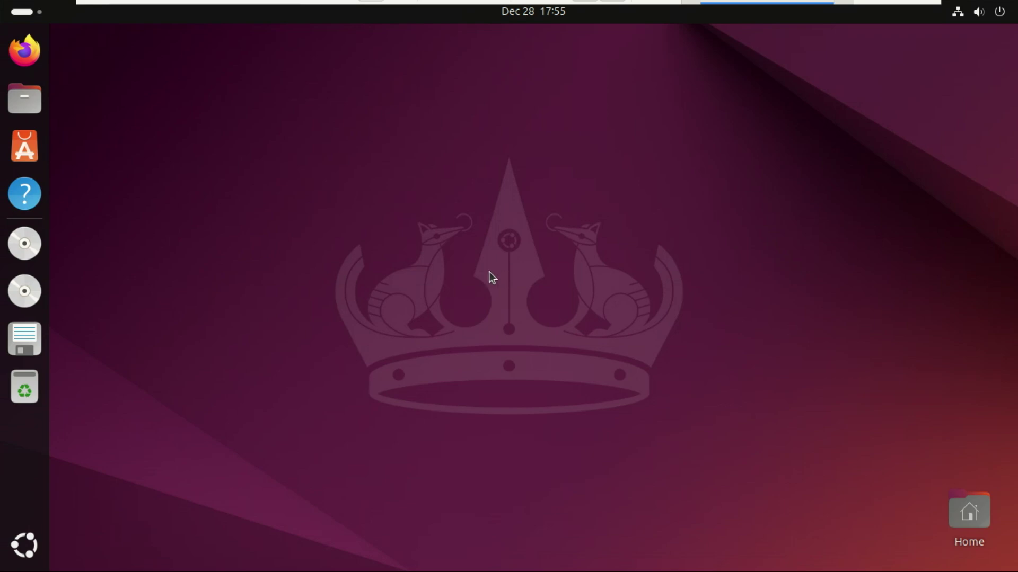
right_click(36, 288)
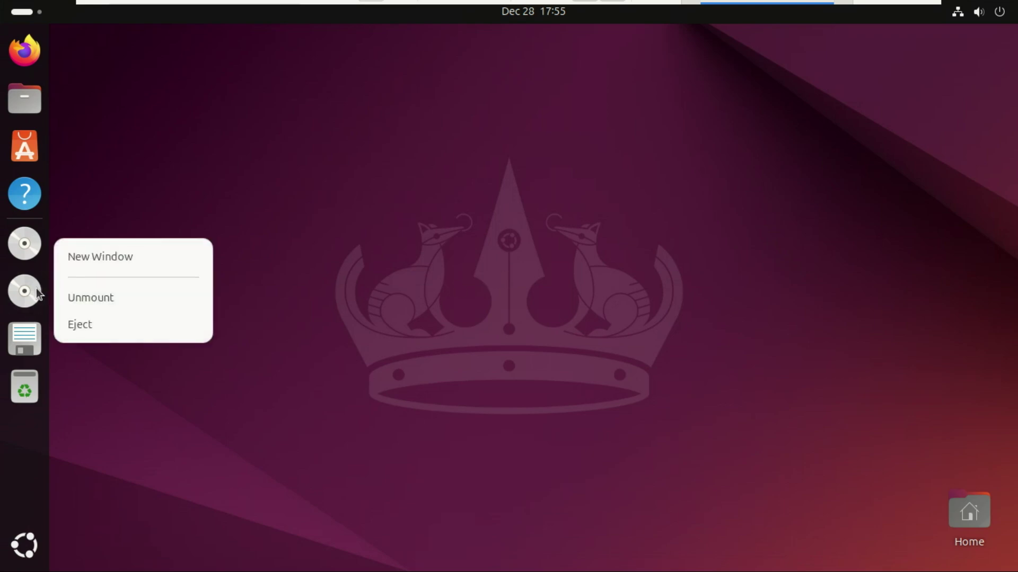
left_click(102, 327)
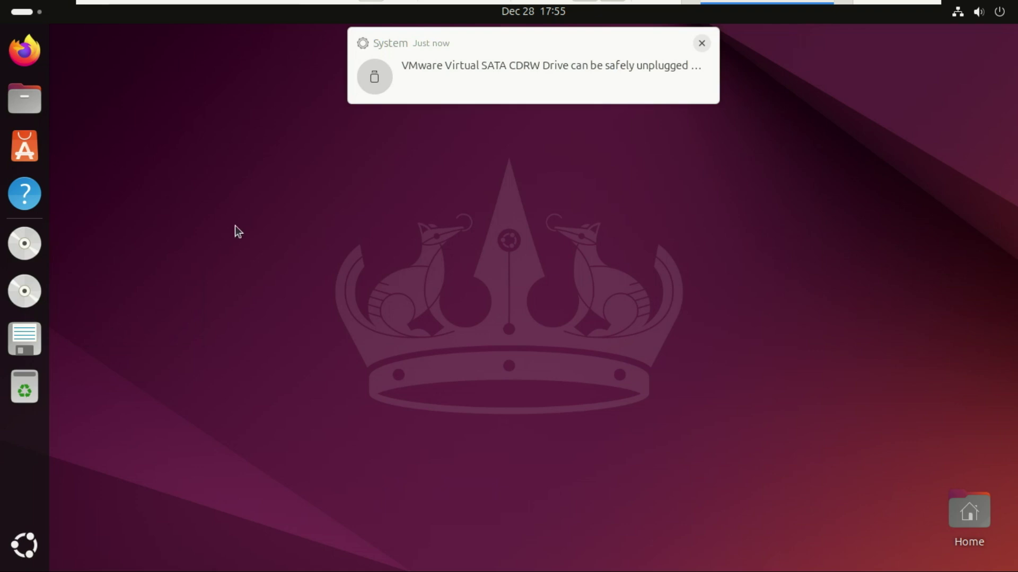
right_click(30, 245)
left_click(80, 282)
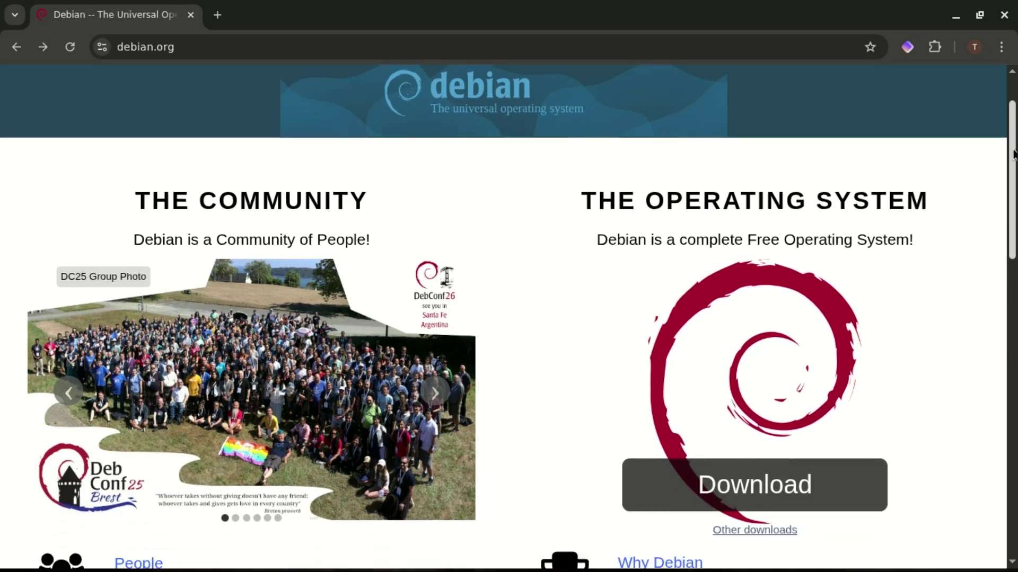
Scroll down debian.org and open the Why Debian page.
scroll(508, 318, "down", 5)
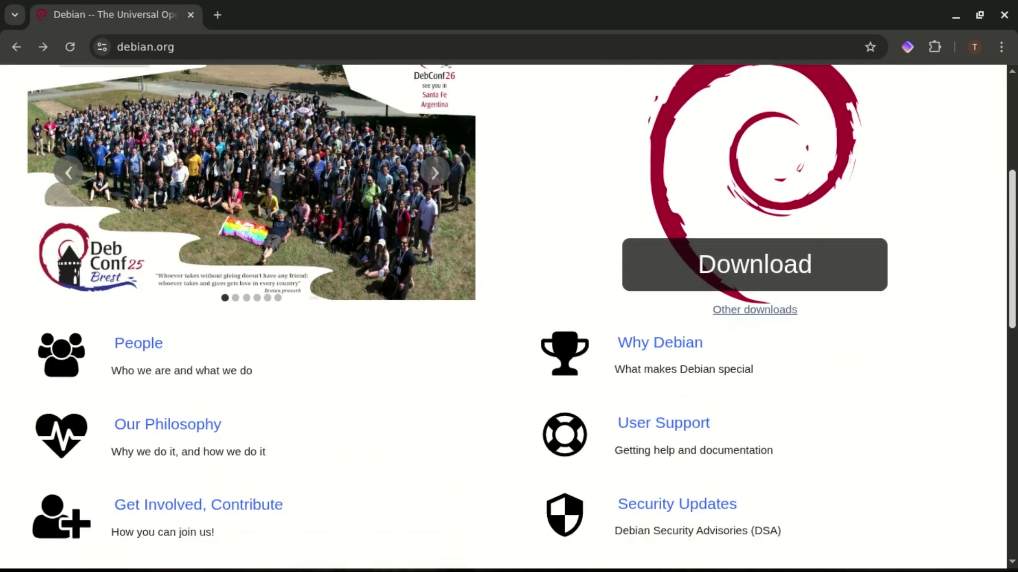
scroll(803, 295, "down", 1)
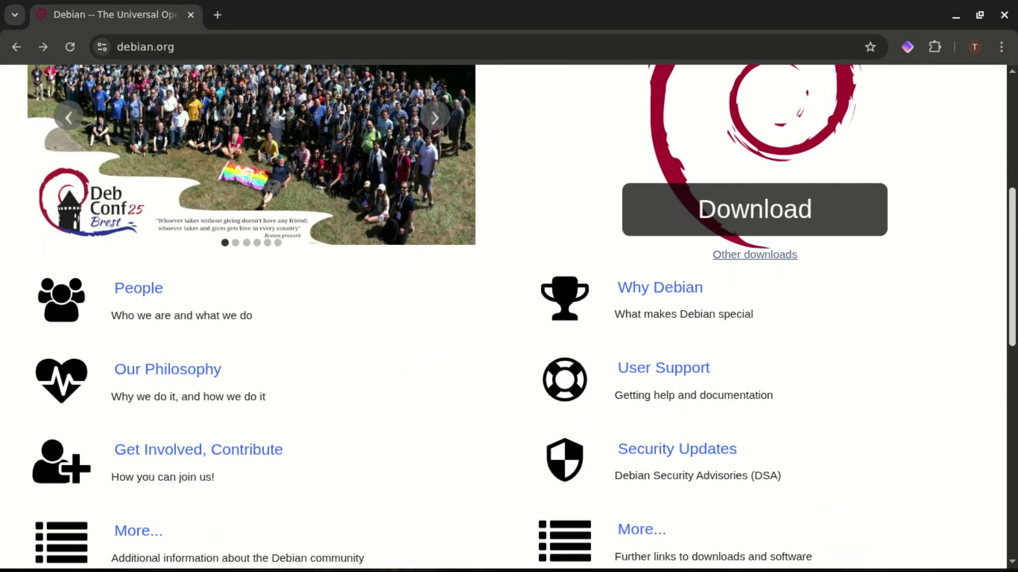
left_click(686, 287)
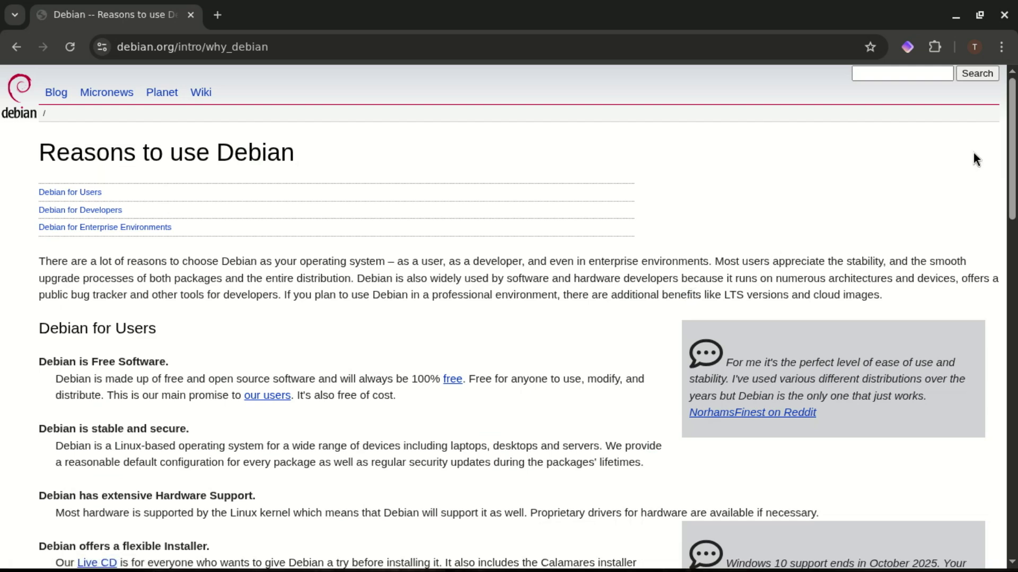
Highlight the 'Debian is stable and secure' and 'Debian is reliable' paragraphs.
left_click_drag(1013, 154, 1014, 208)
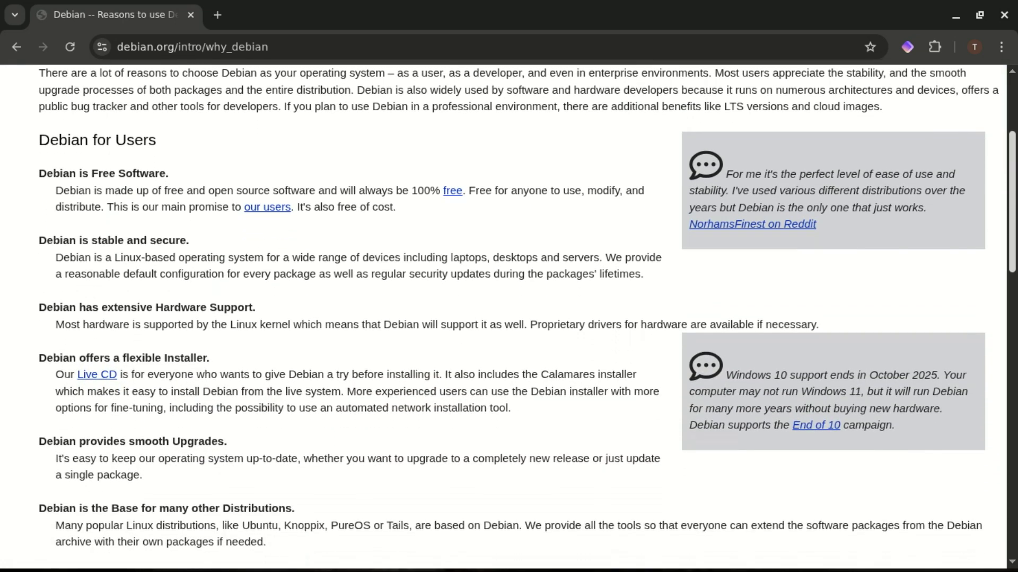
left_click_drag(42, 243, 586, 298)
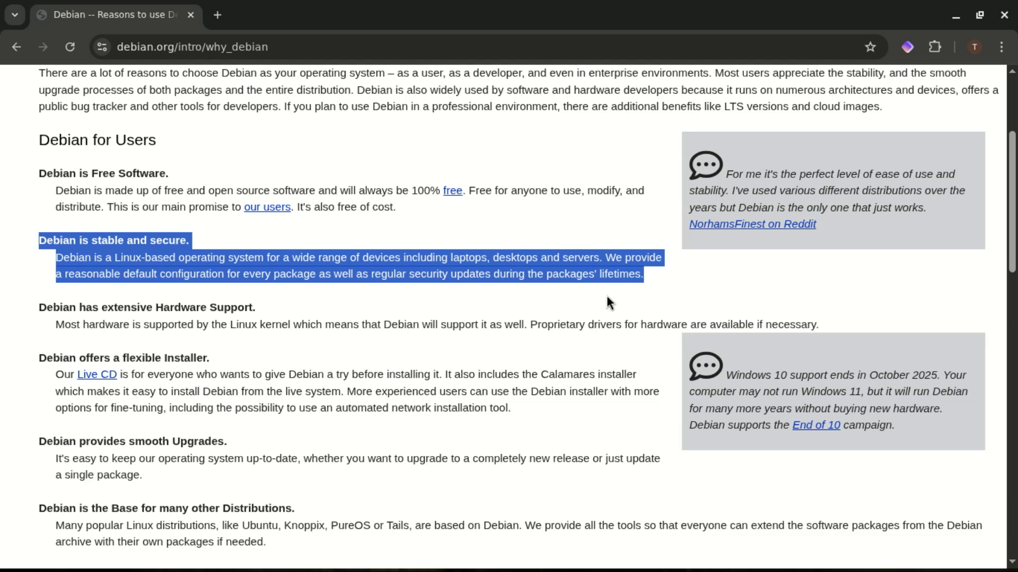
left_click(579, 338)
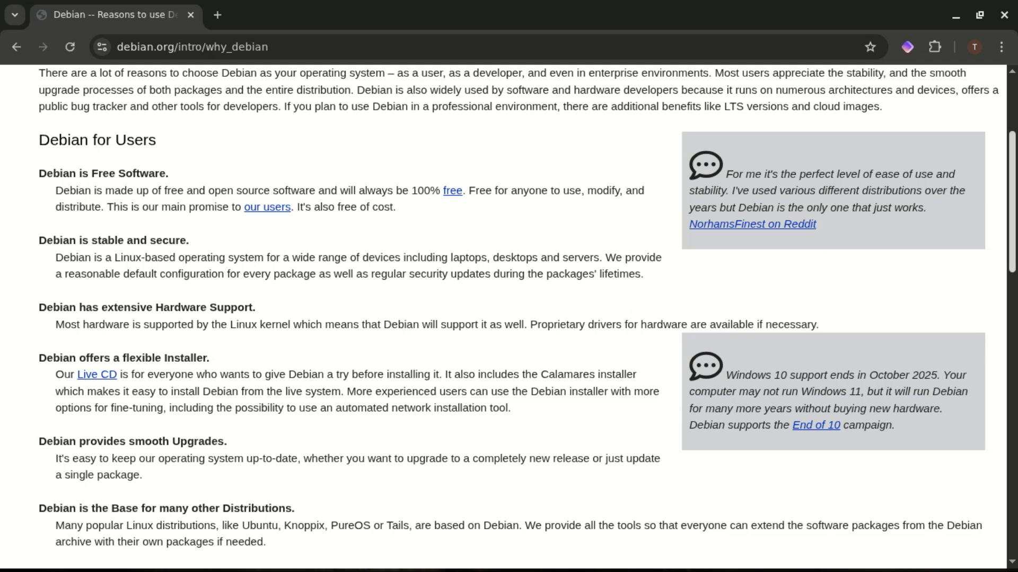
scroll(508, 318, "down", 3)
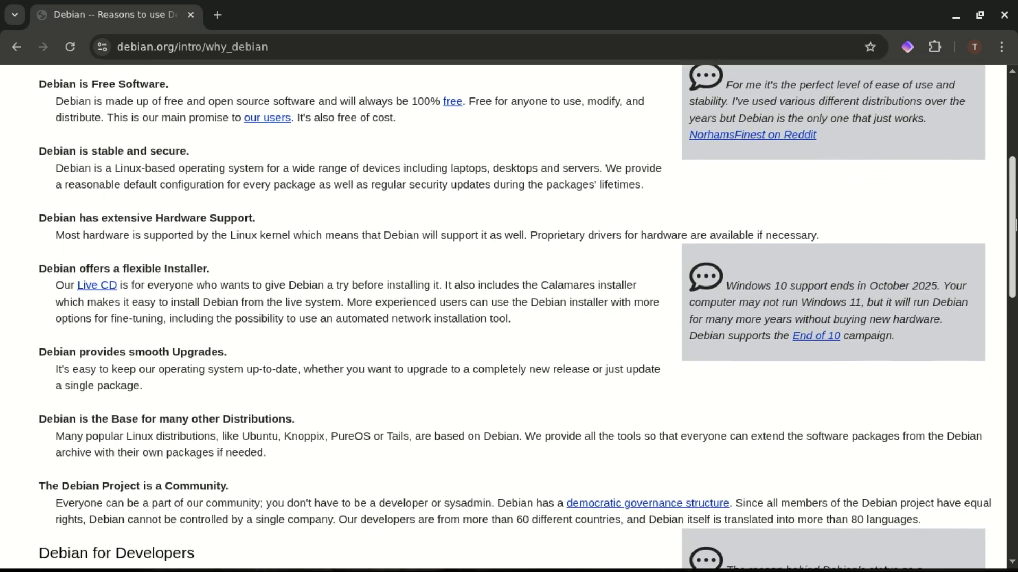
scroll(509, 318, "down", 8)
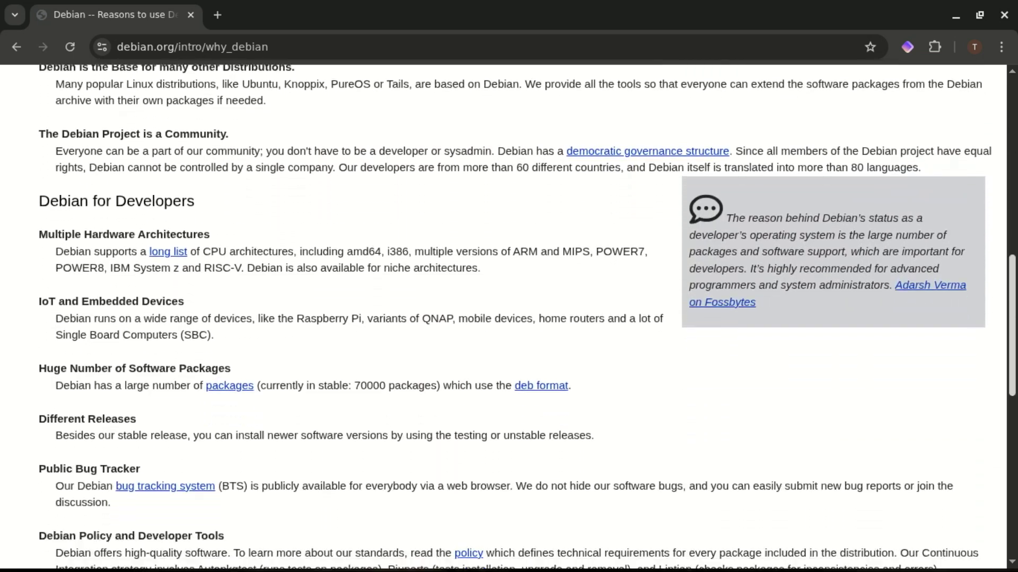
scroll(508, 318, "down", 7)
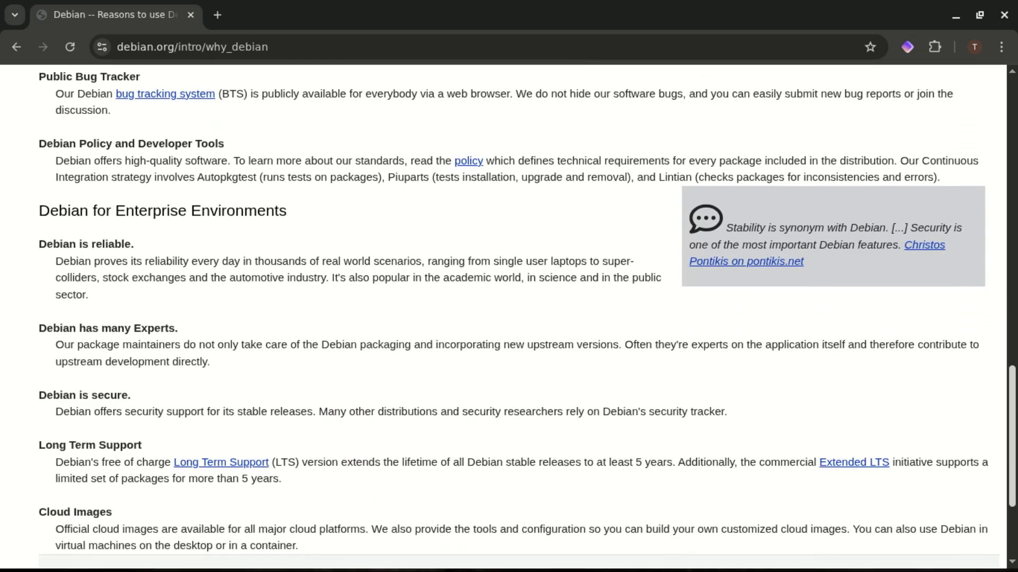
scroll(1016, 439, "down", 1)
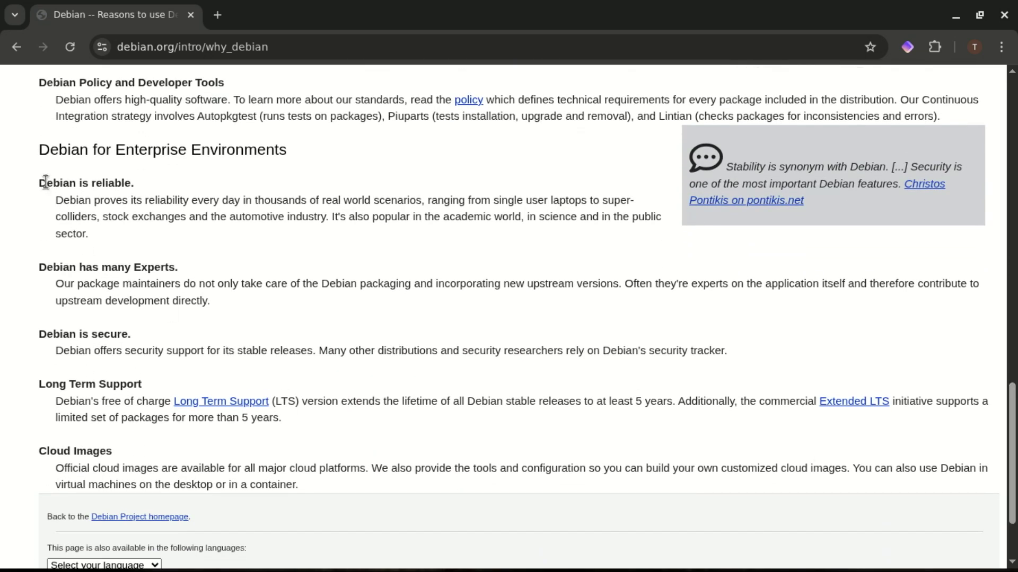
left_click_drag(46, 182, 126, 242)
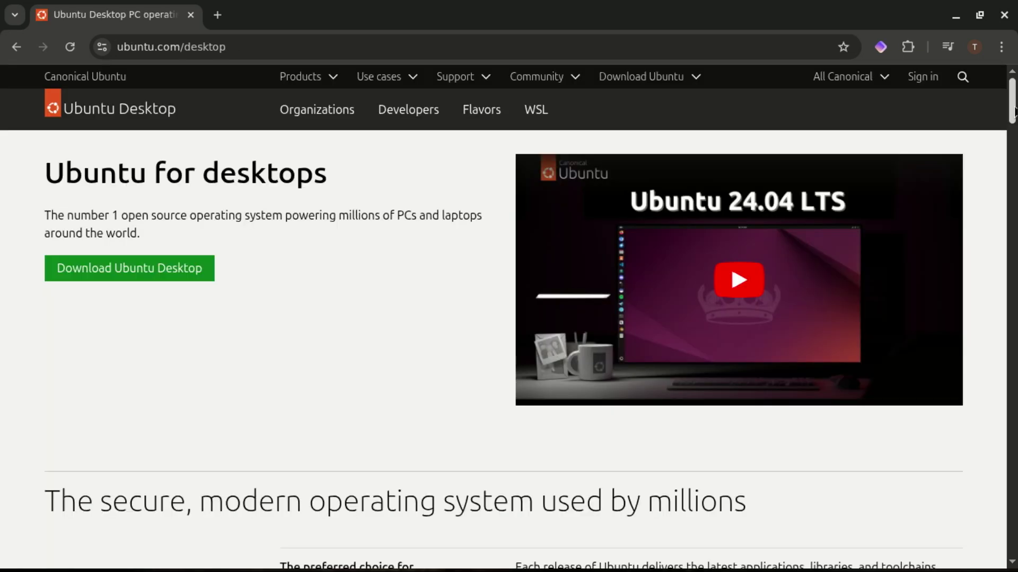
Scroll ubuntu.com/desktop past community and Get started sections to the blog cards, then slightly back up.
scroll(1013, 113, "down", 1)
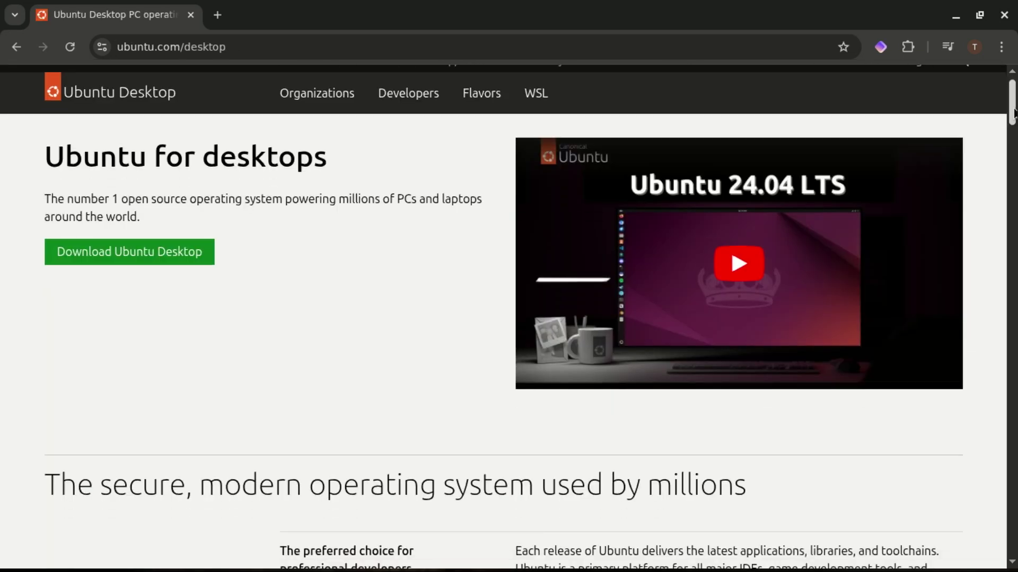
scroll(1013, 112, "down", 5)
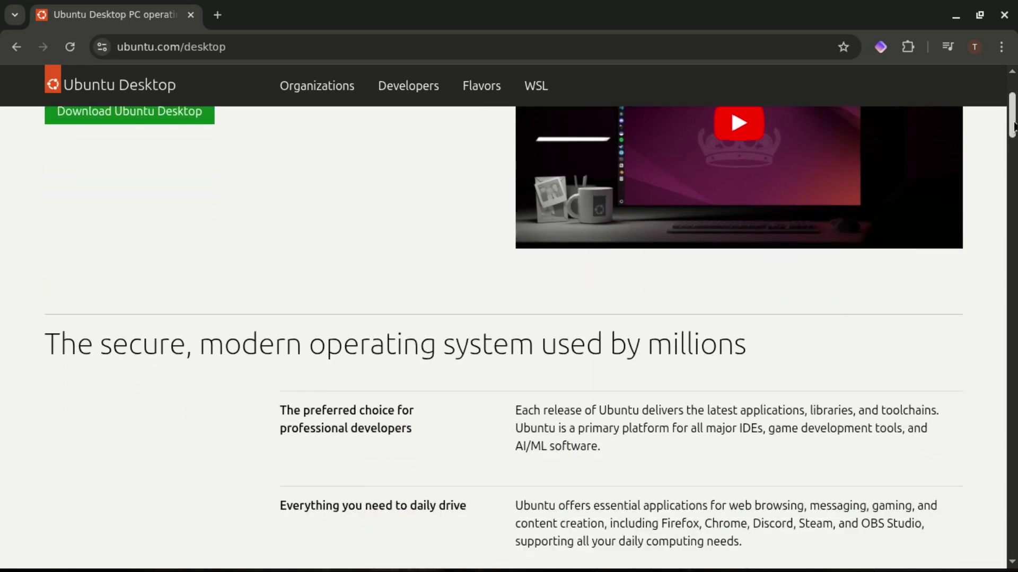
scroll(508, 318, "down", 3)
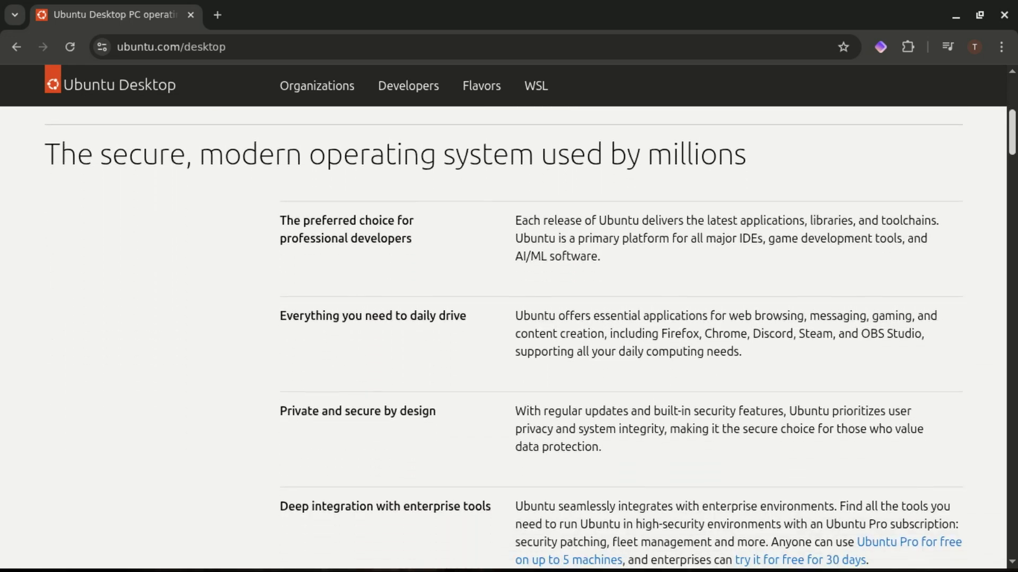
scroll(509, 318, "down", 4)
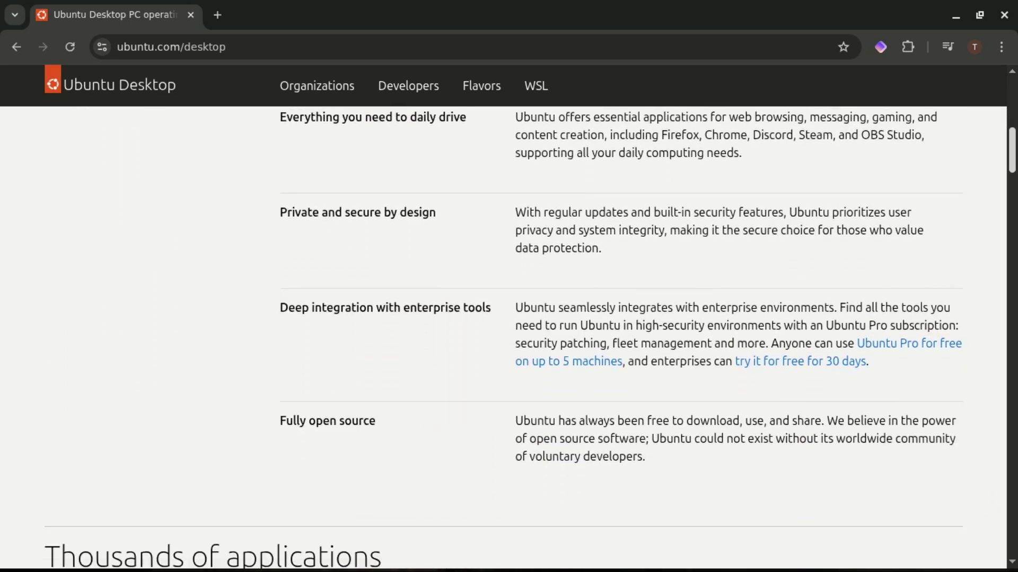
scroll(508, 318, "down", 6)
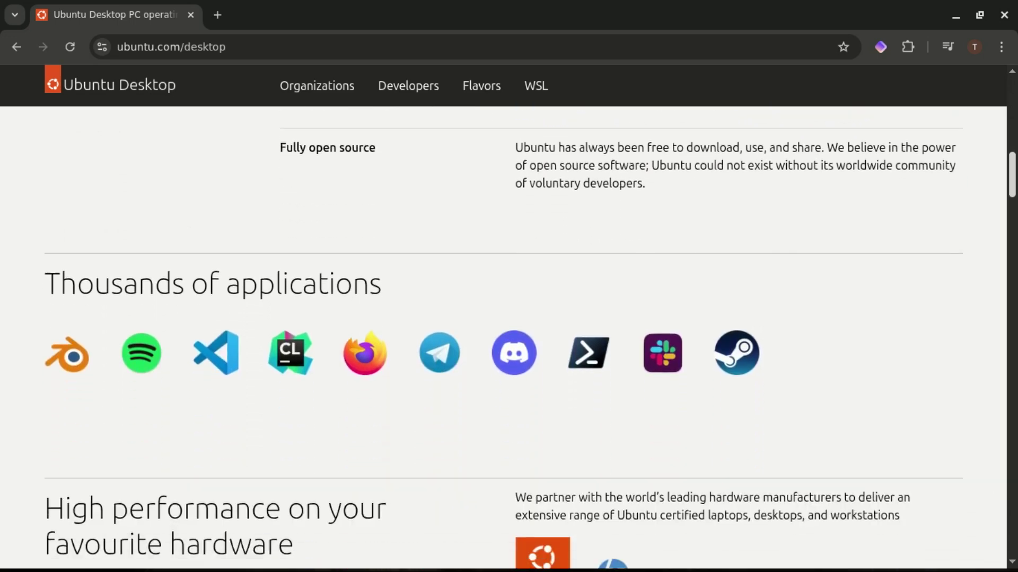
scroll(509, 318, "down", 3)
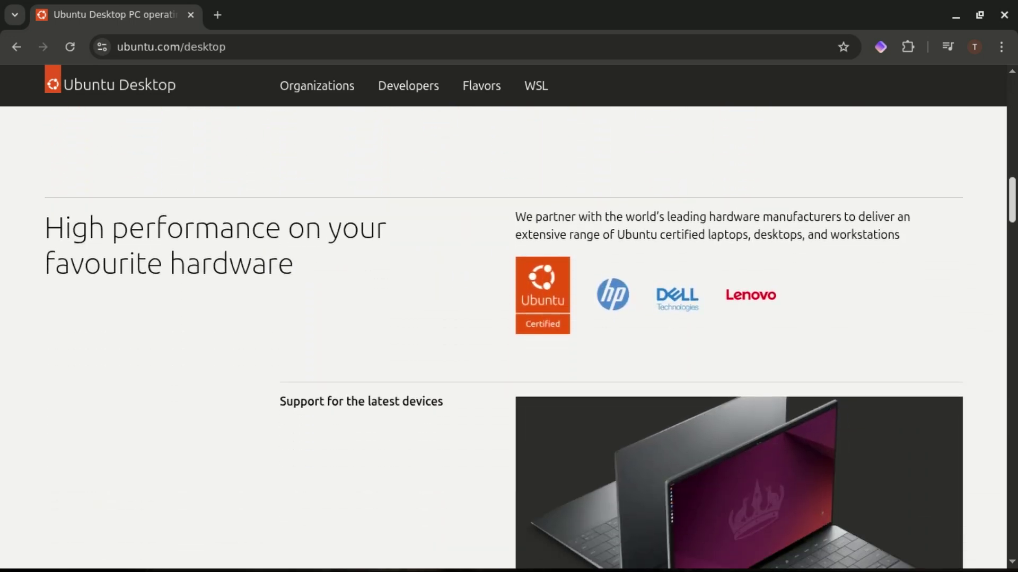
scroll(508, 318, "down", 8)
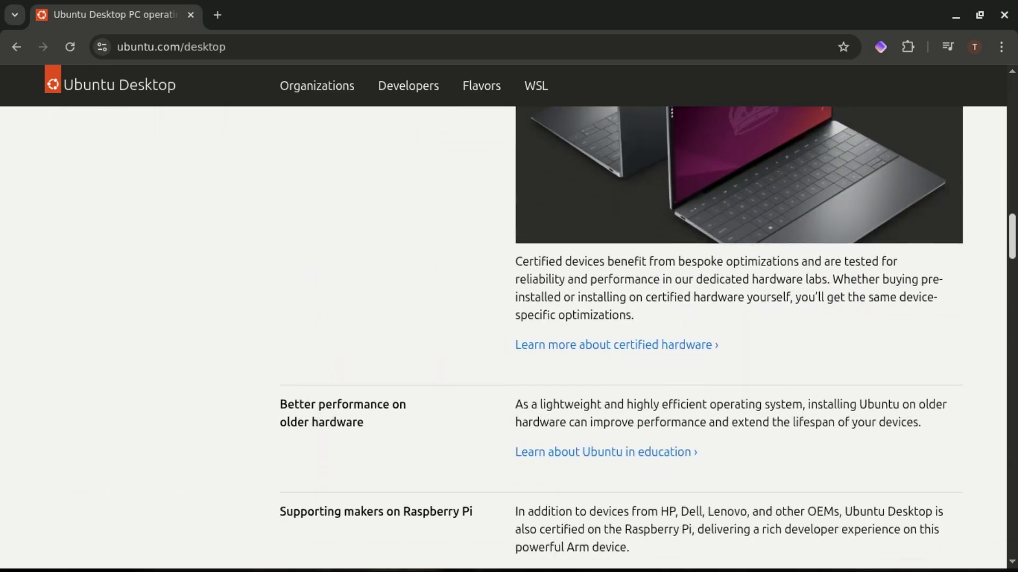
scroll(509, 318, "down", 5)
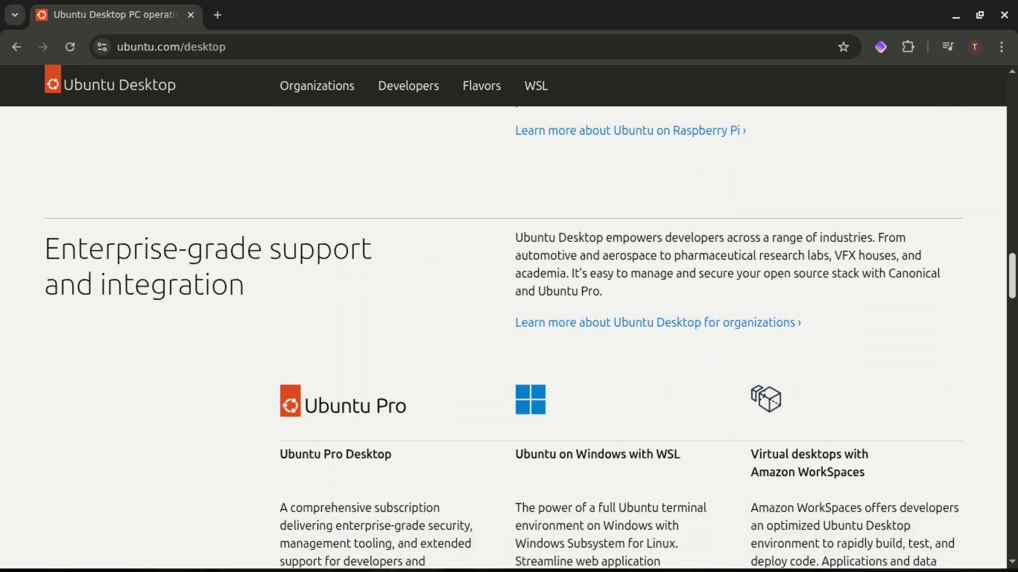
scroll(509, 318, "down", 4)
scroll(509, 318, "down", 1)
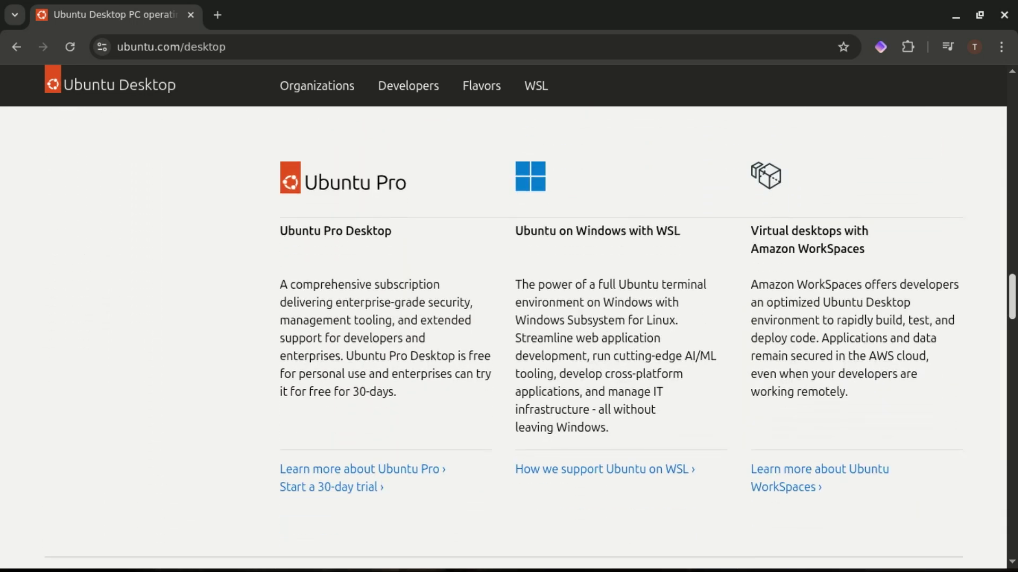
scroll(509, 318, "down", 4)
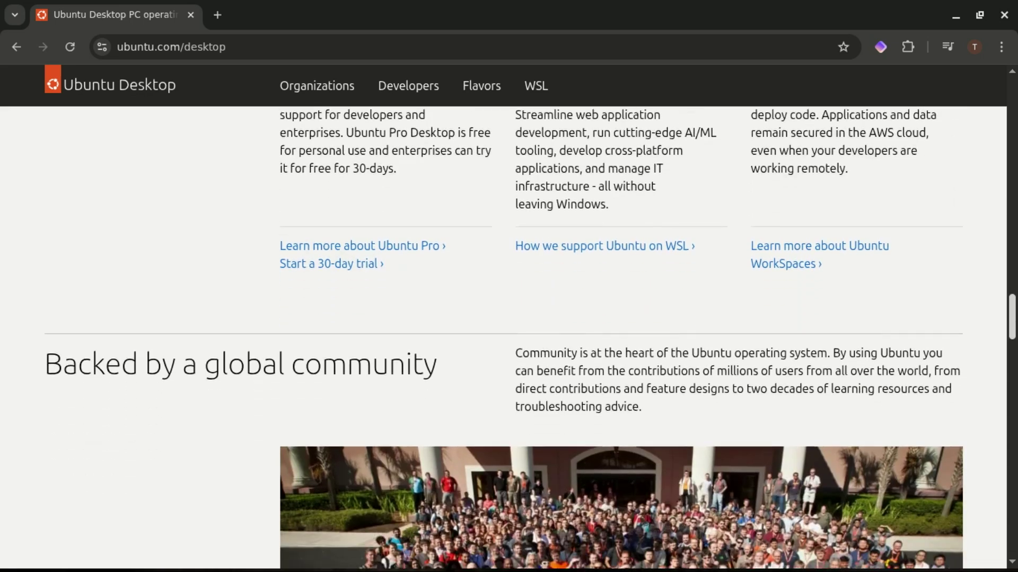
scroll(509, 318, "down", 3)
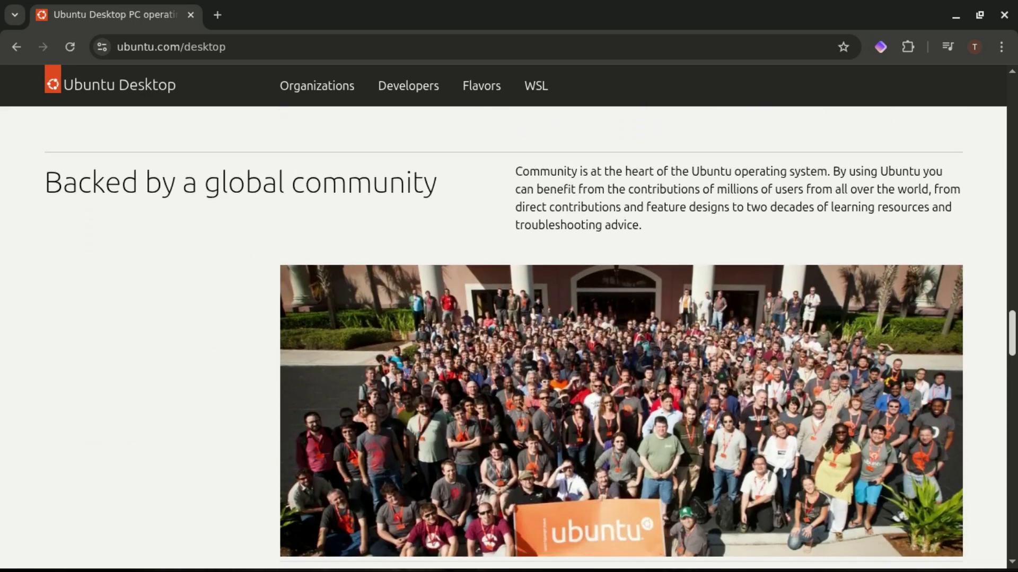
scroll(509, 318, "down", 7)
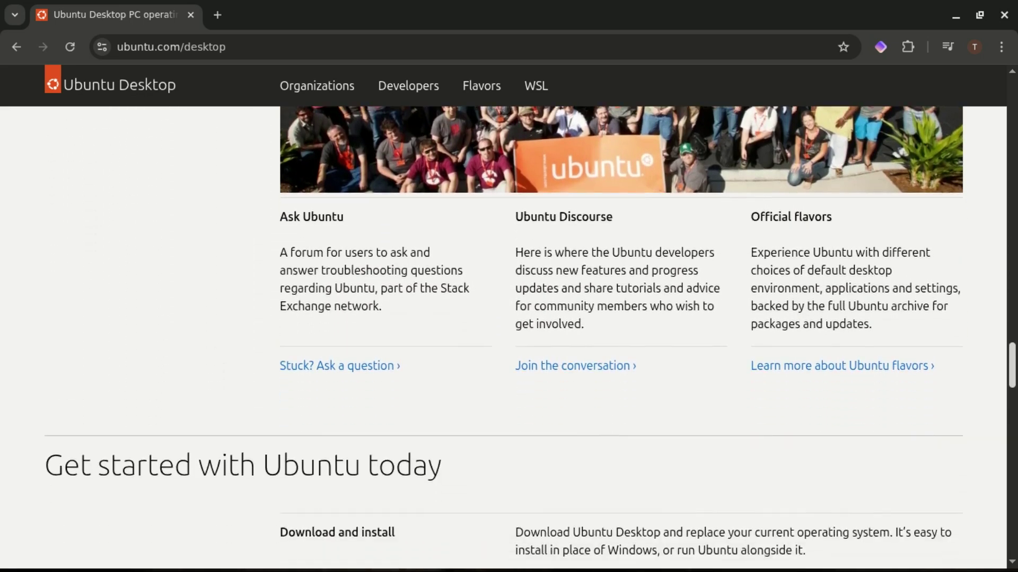
scroll(509, 318, "down", 6)
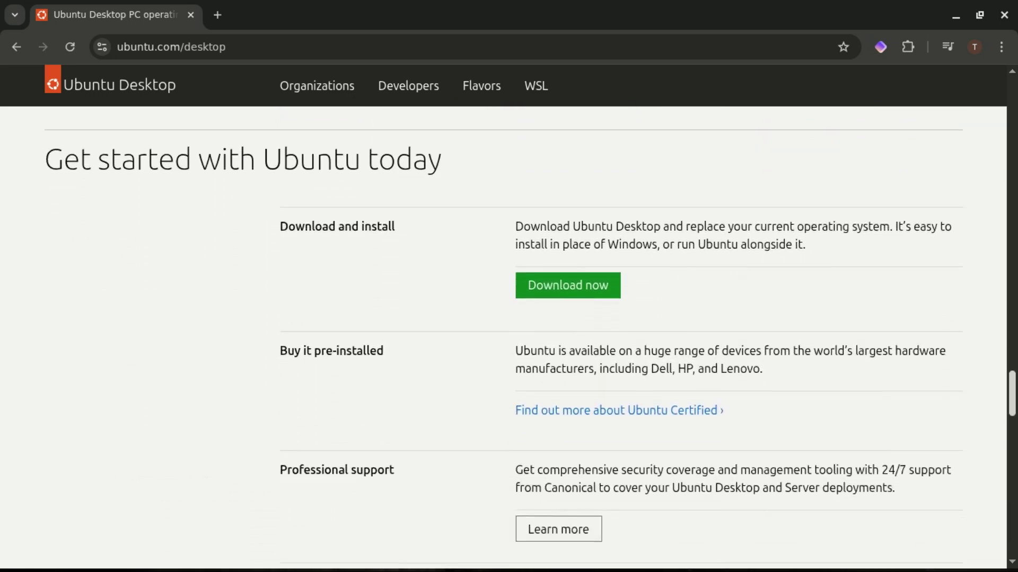
scroll(508, 318, "down", 10)
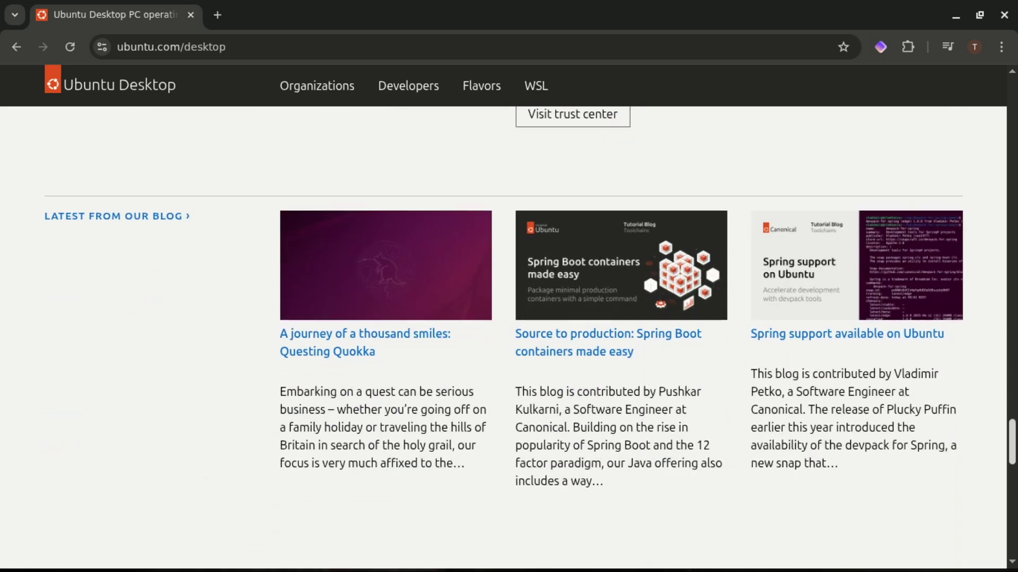
scroll(650, 204, "up", 8)
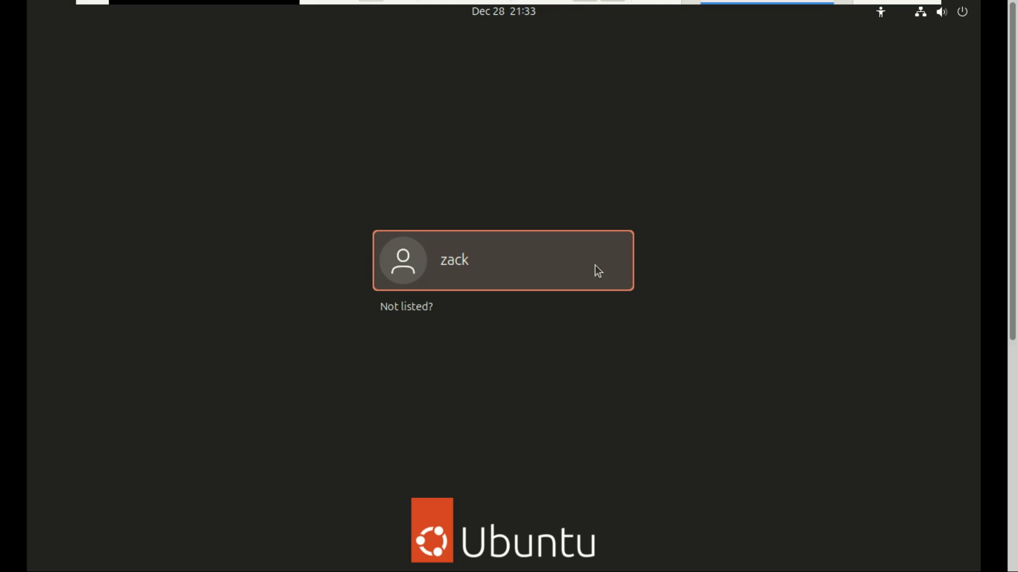
Log in to the Ubuntu 24.04 user account with its password and launch System Monitor.
left_click(595, 265)
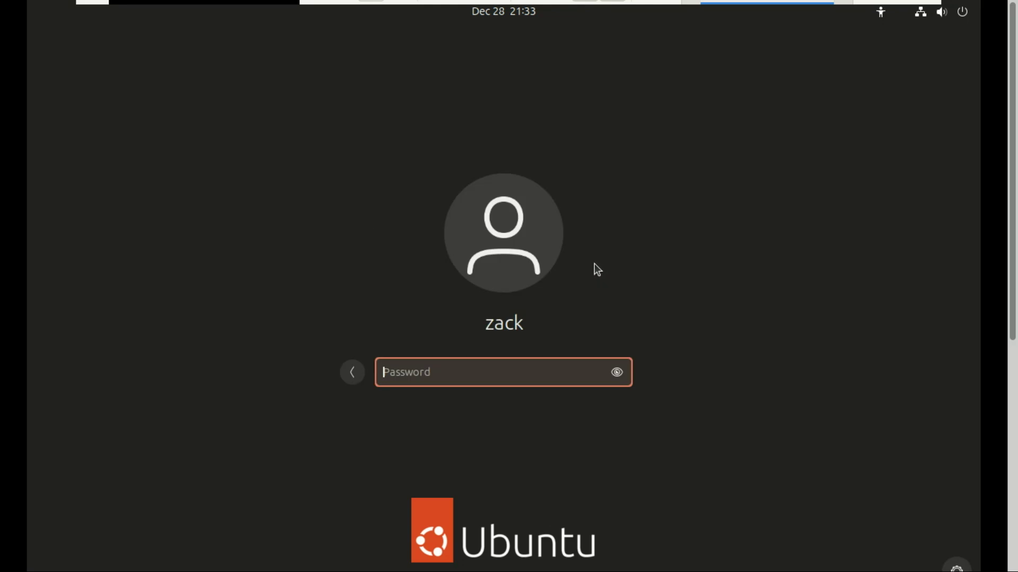
type("*********")
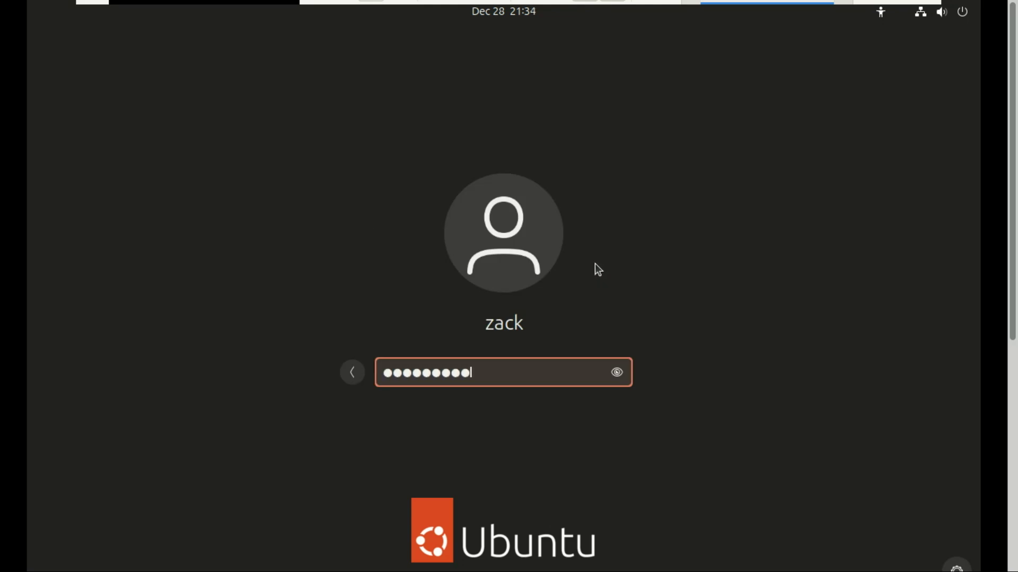
key("Return")
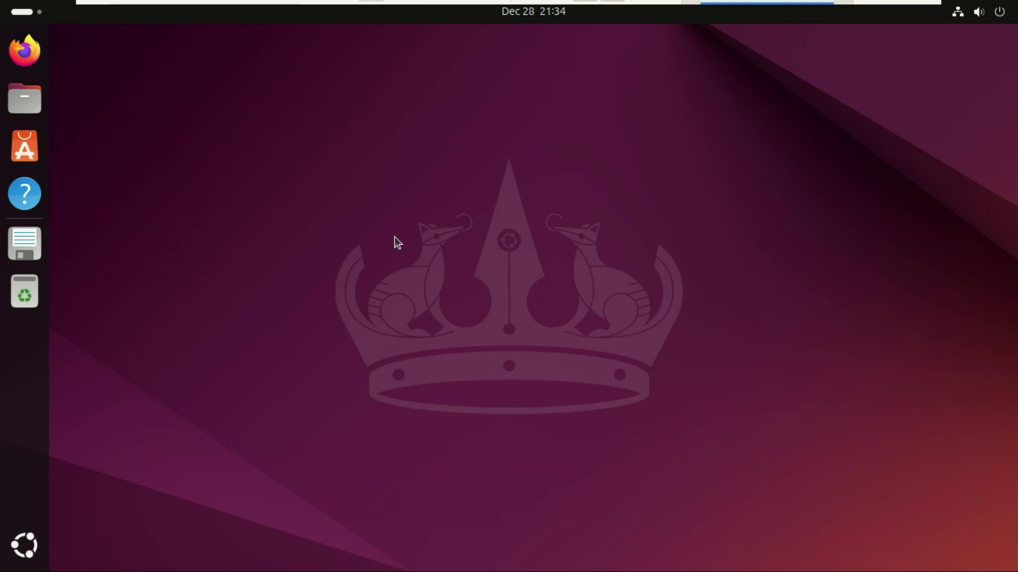
left_click(25, 549)
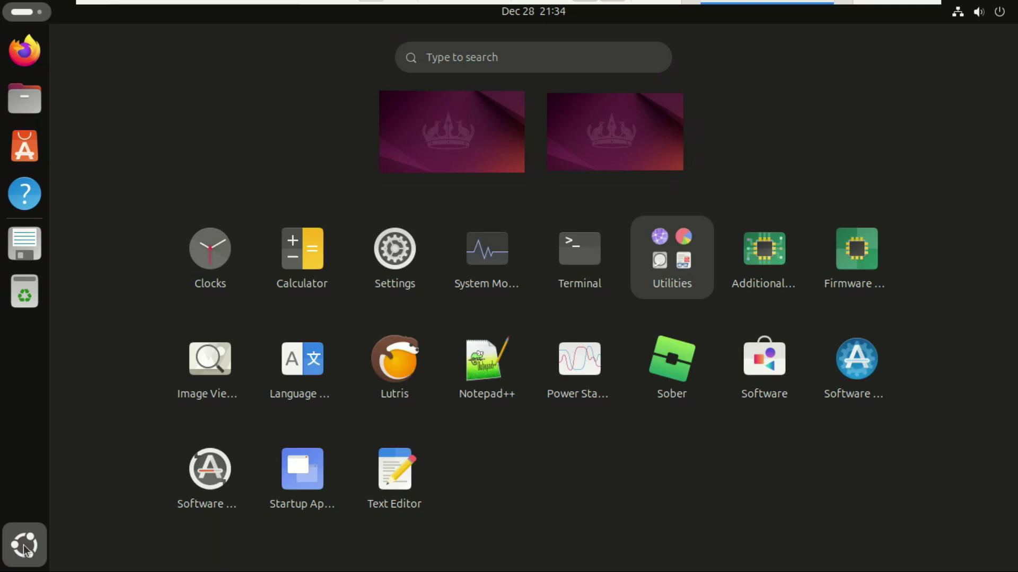
left_click(485, 289)
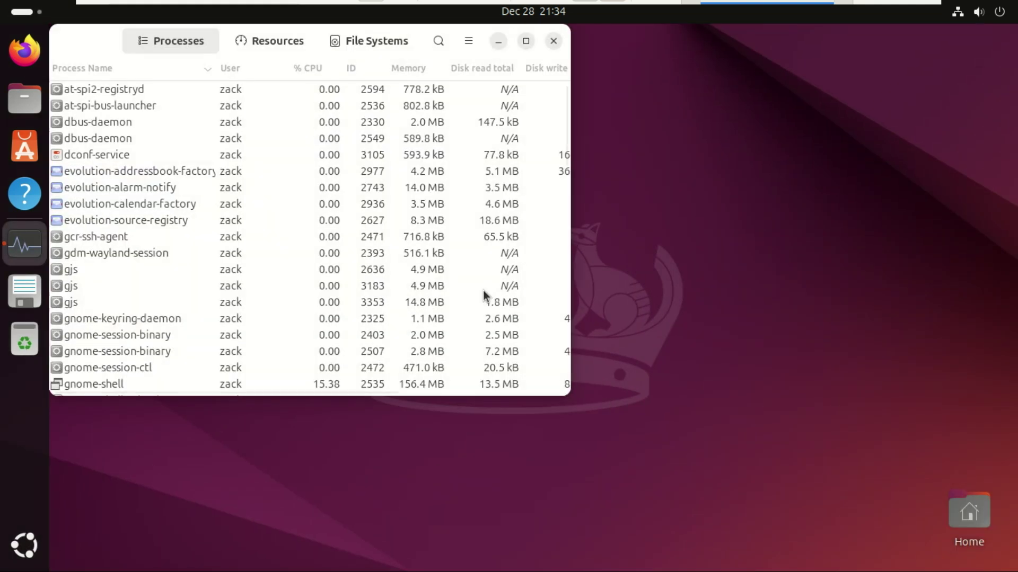
Maximize System Monitor, scroll the process list, check Resources and File Systems, then close it.
left_click(525, 41)
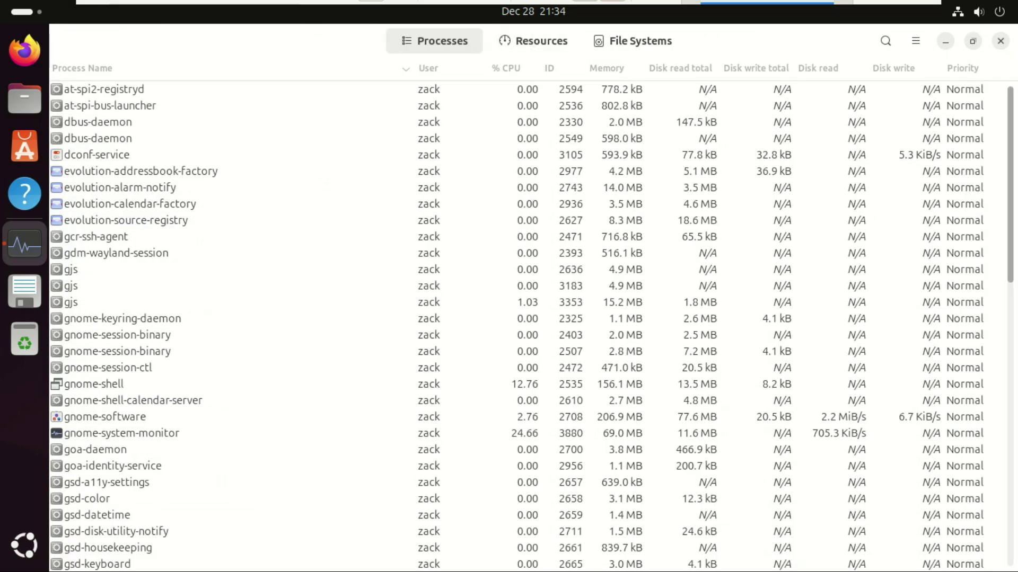
scroll(1010, 308, "down", 5)
scroll(1007, 295, "down", 6)
scroll(1002, 238, "up", 8)
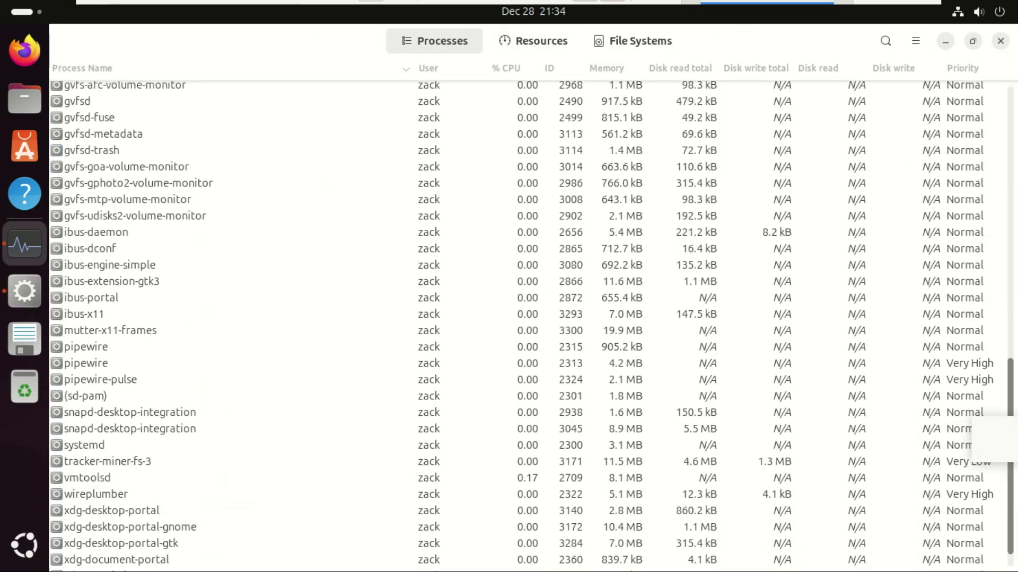
scroll(1003, 213, "up", 4)
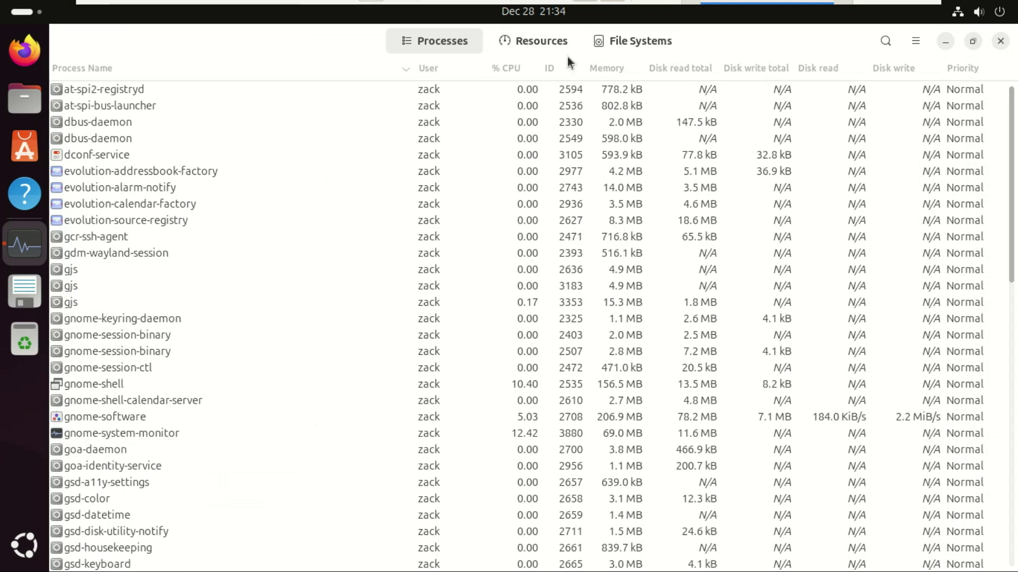
left_click(521, 46)
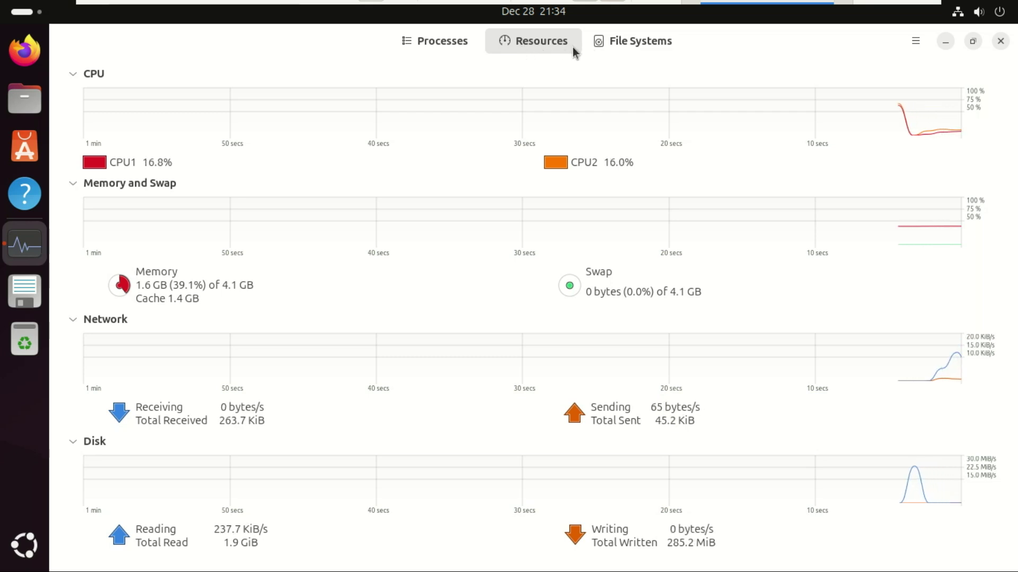
left_click(635, 42)
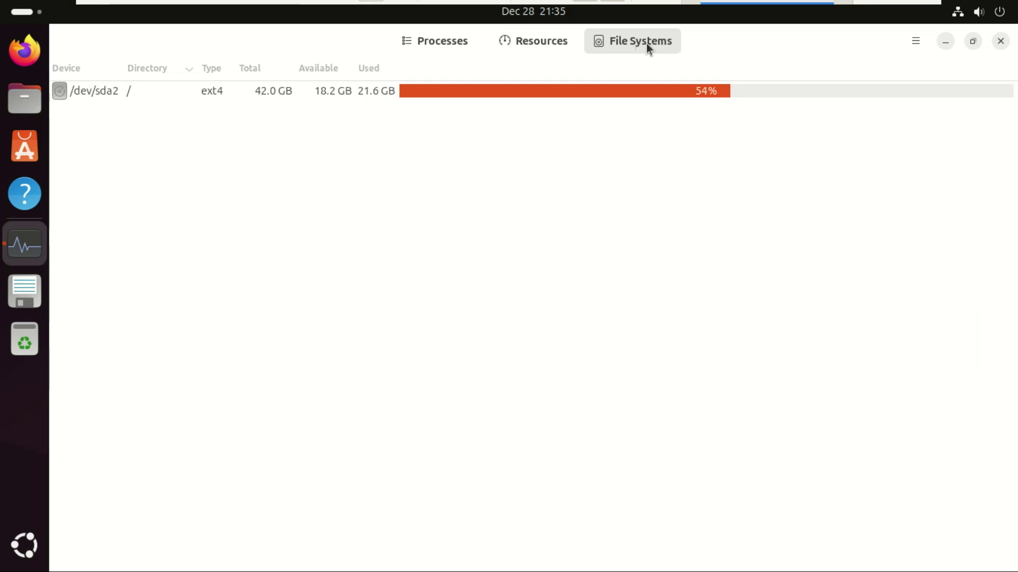
left_click(999, 42)
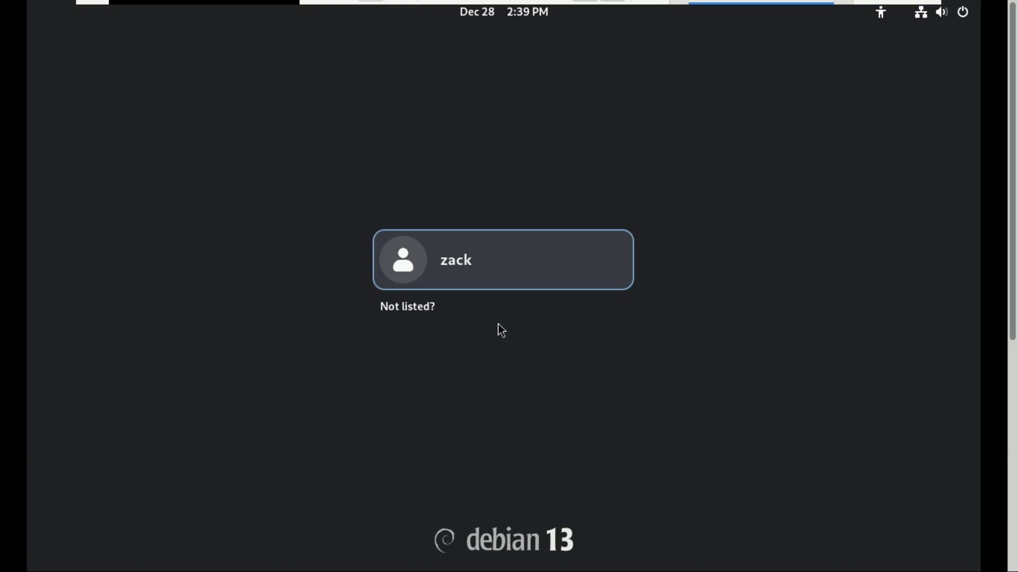
Log in to the Debian 13 user account with its password and launch Discover from Show Apps.
left_click(498, 276)
type("•")
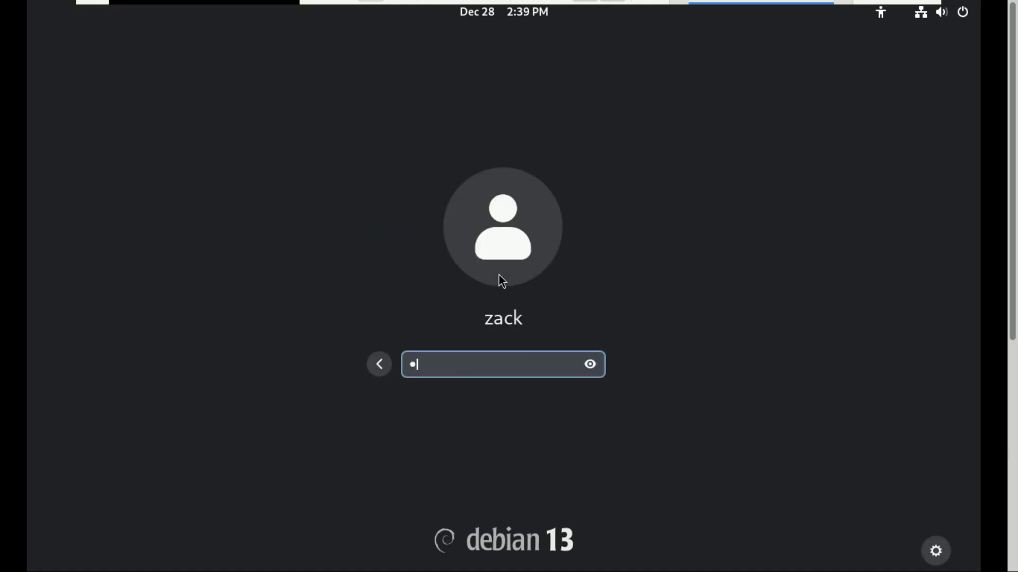
type("•••••••••")
key("Return")
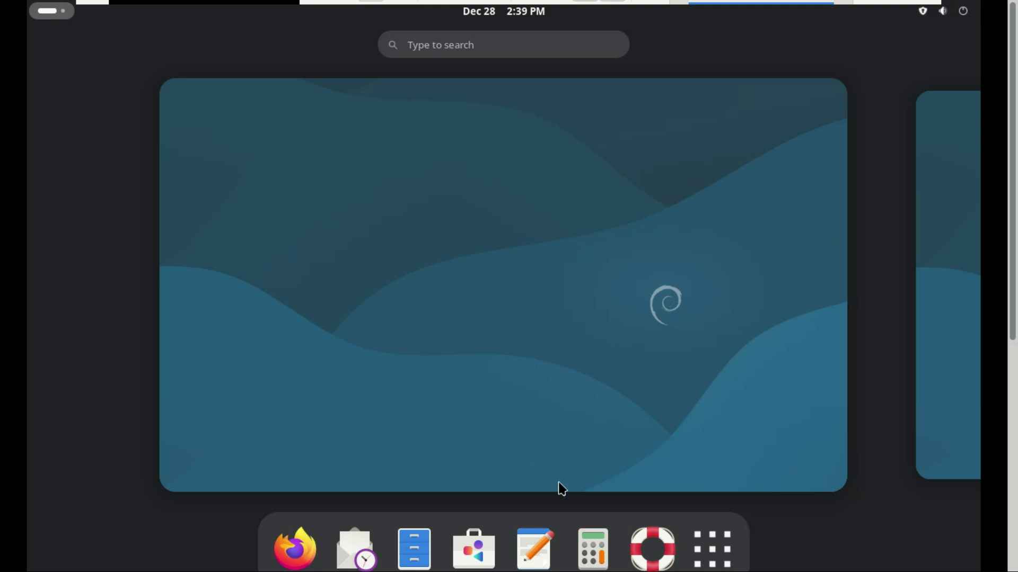
left_click(703, 561)
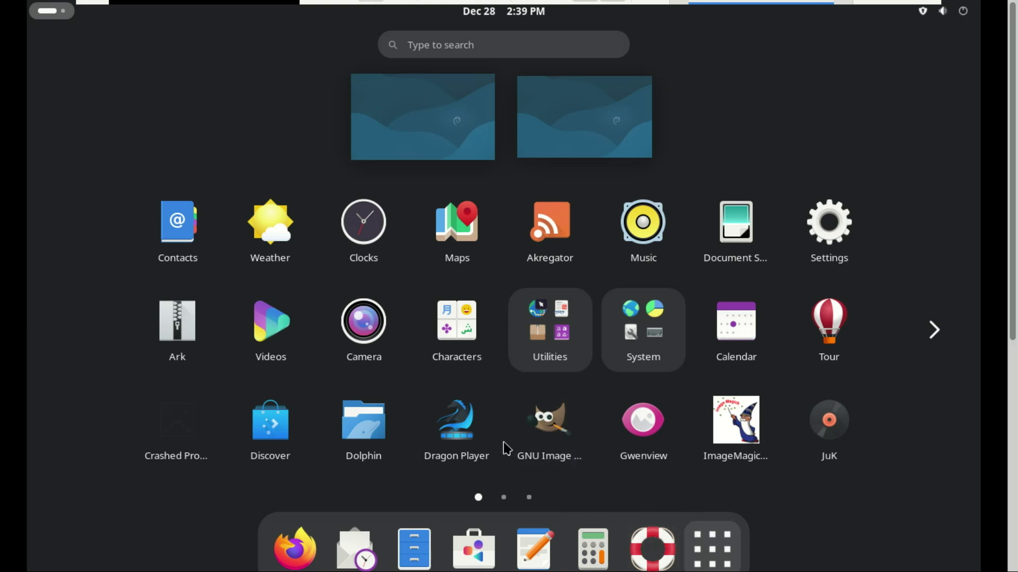
left_click(271, 430)
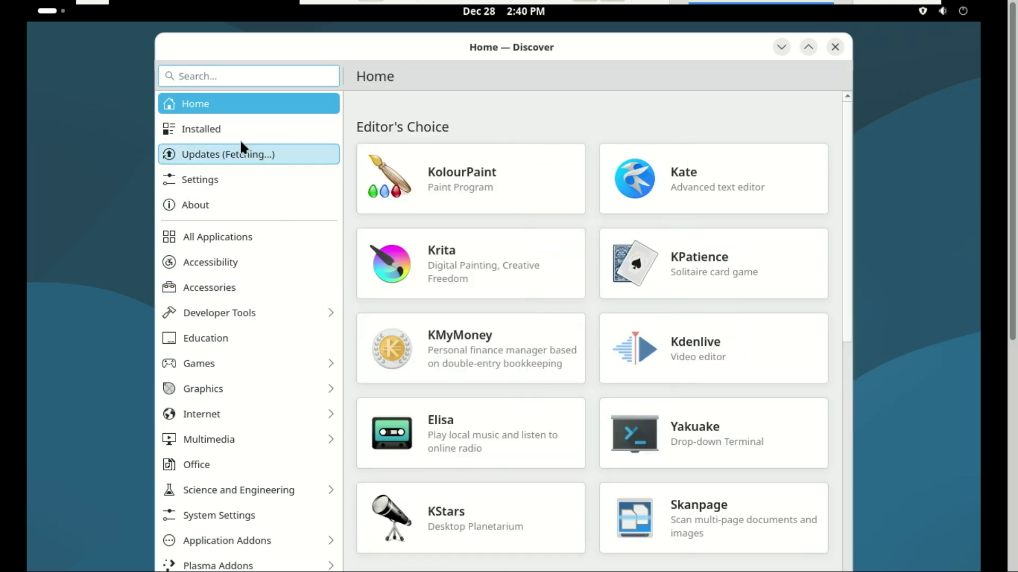
Browse Discover's Office (141 items) and Science and Engineering (222 items) categories, then close it.
left_click(236, 134)
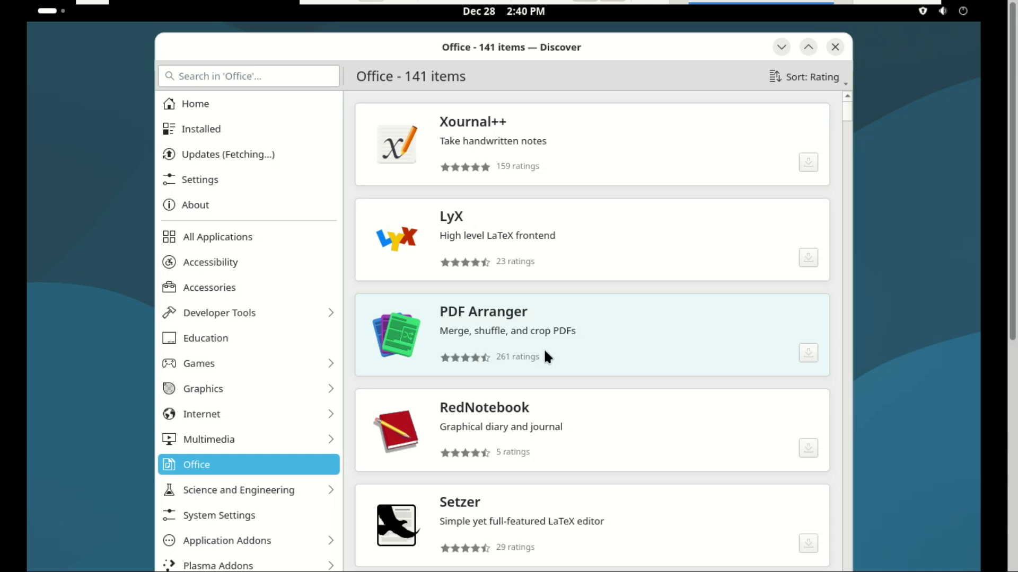
left_click(807, 47)
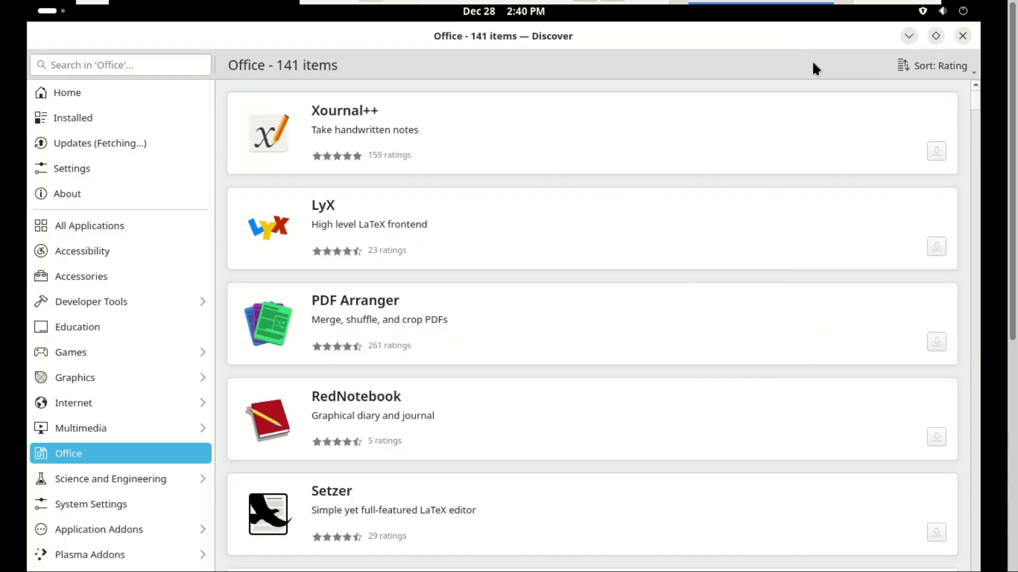
left_click_drag(979, 106, 983, 155)
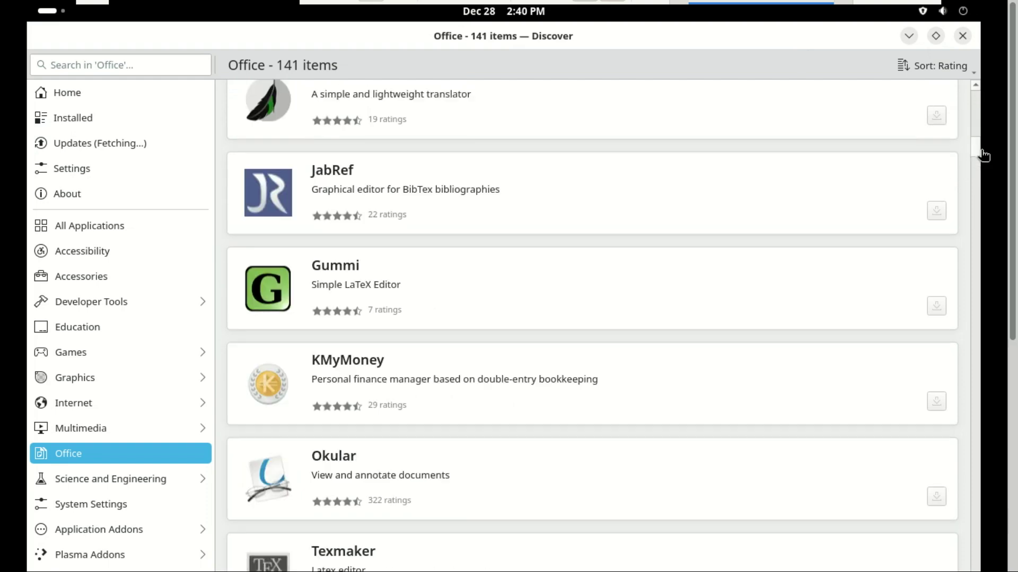
left_click(168, 482)
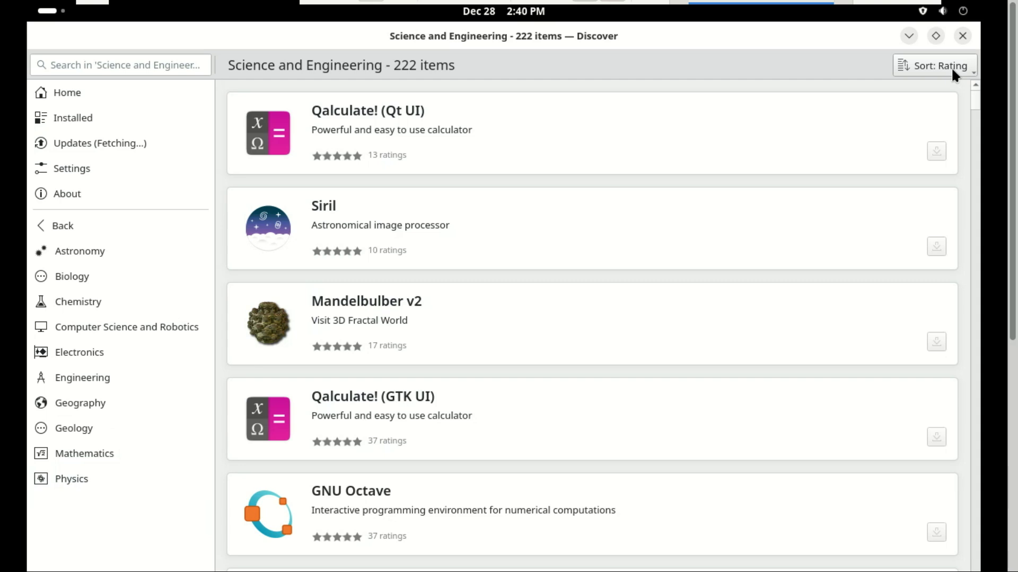
left_click(961, 36)
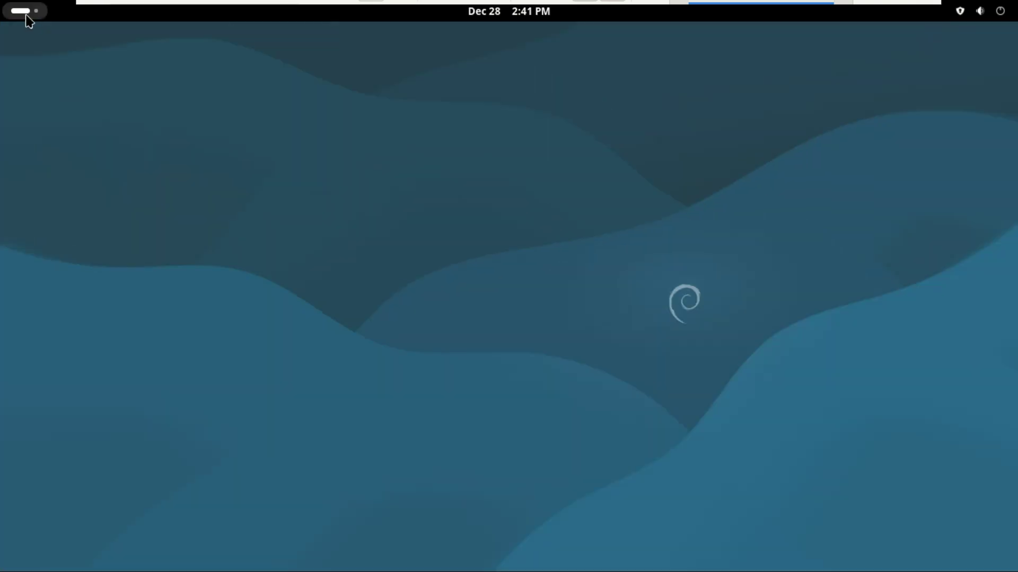